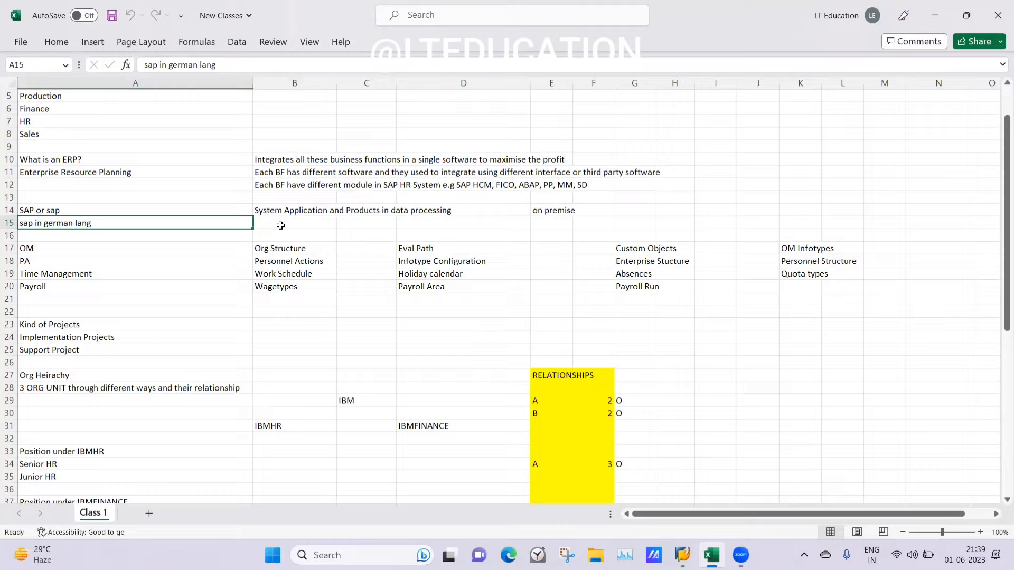
Review the SAP definition in rows 14 and 15, including the on premise note in E14.
click(280, 225)
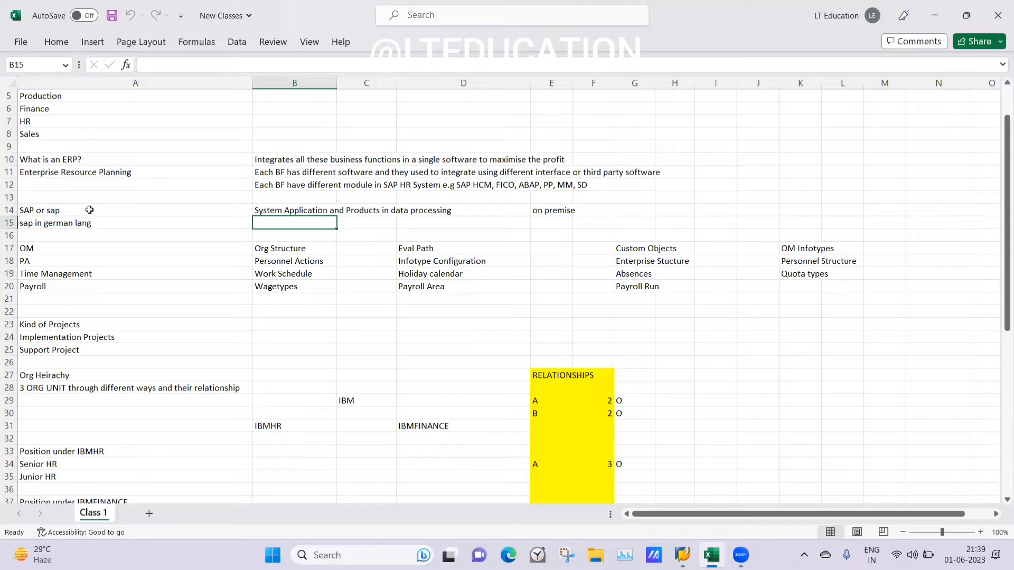
click(549, 212)
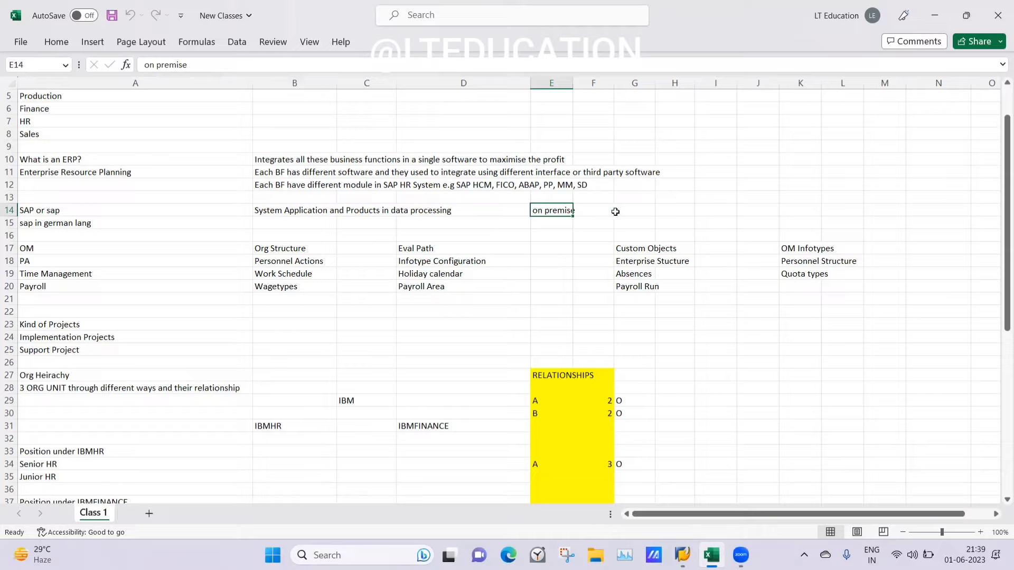
click(786, 209)
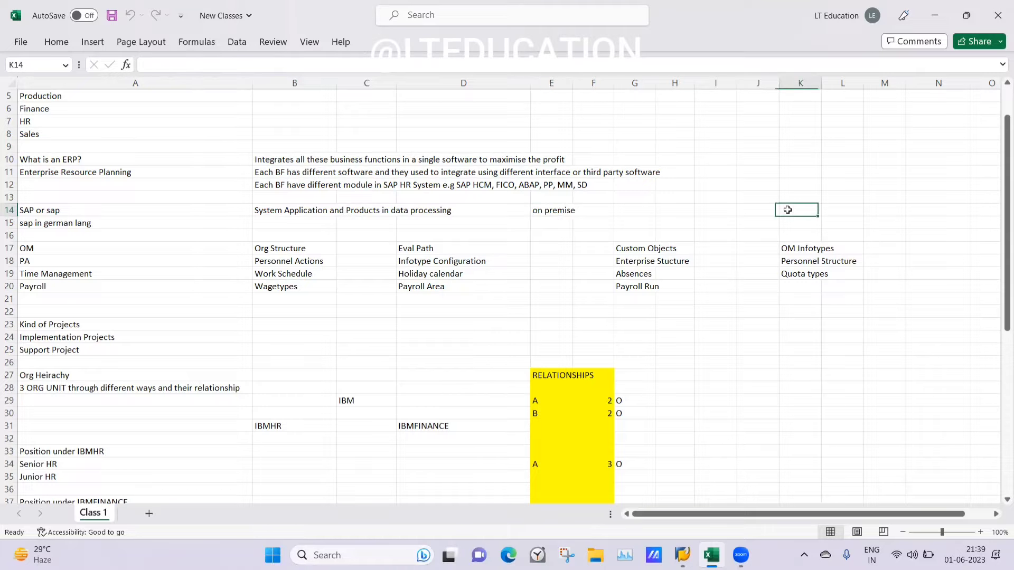
click(540, 210)
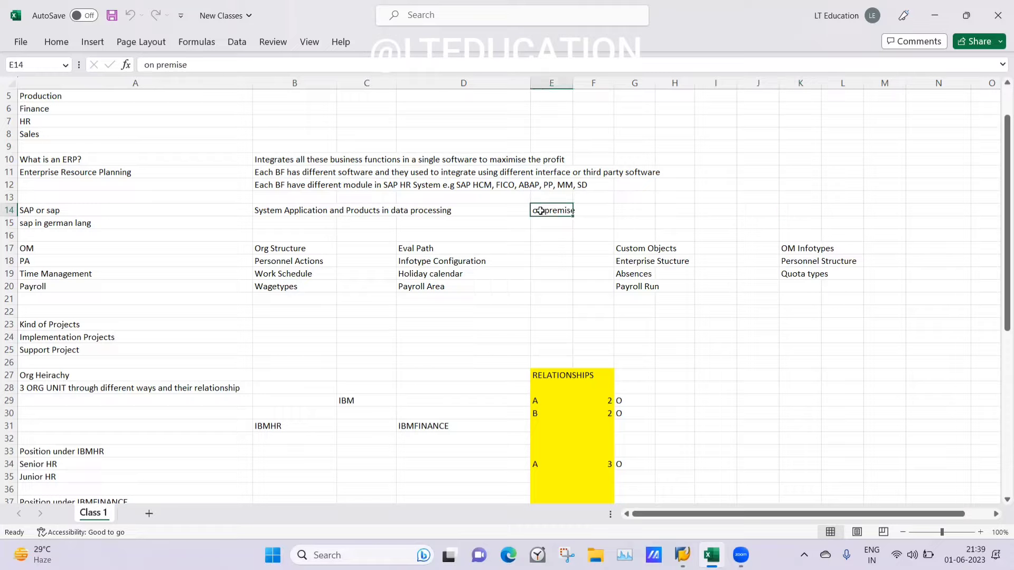
click(762, 206)
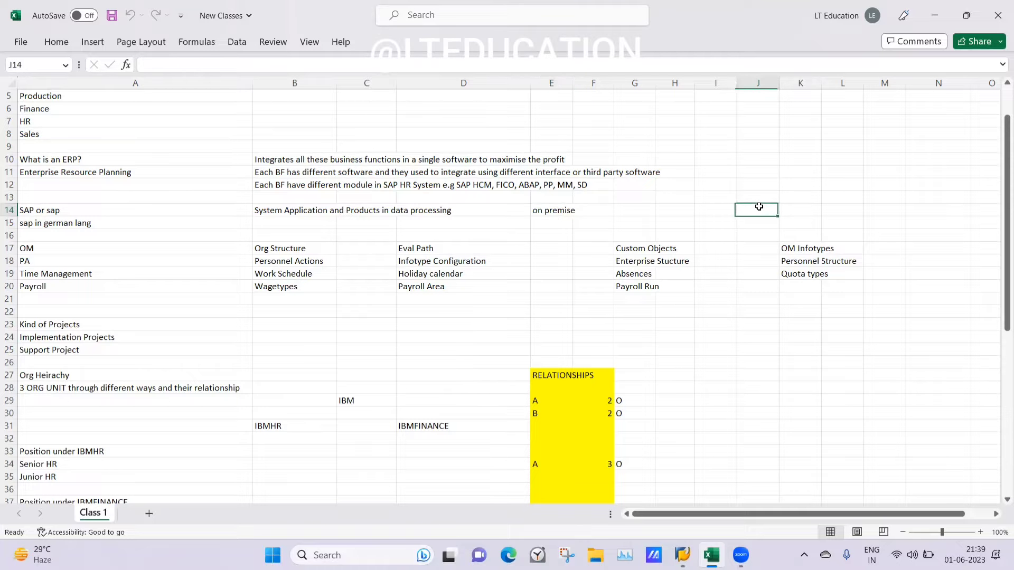
click(543, 209)
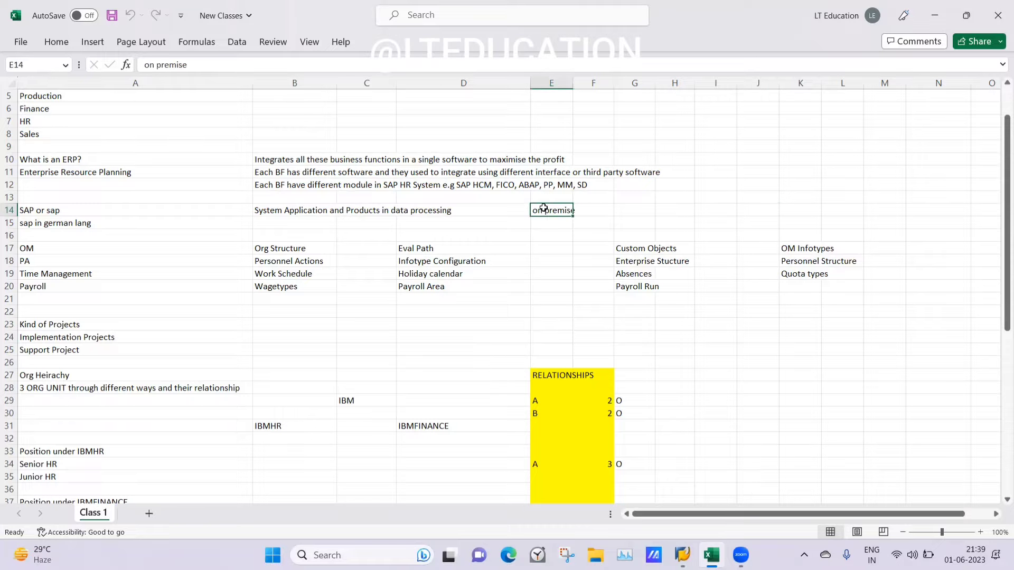
click(771, 211)
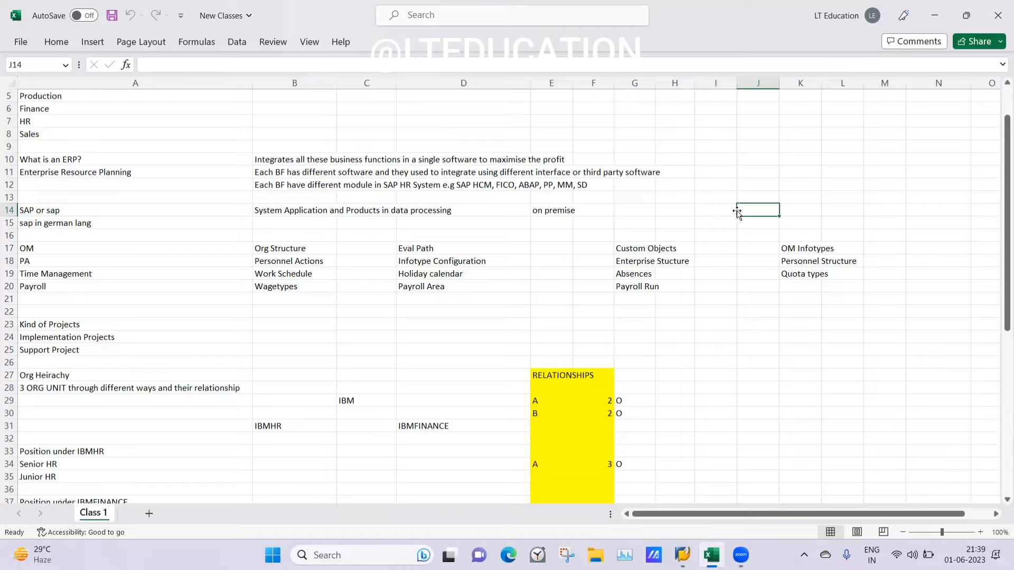
click(714, 208)
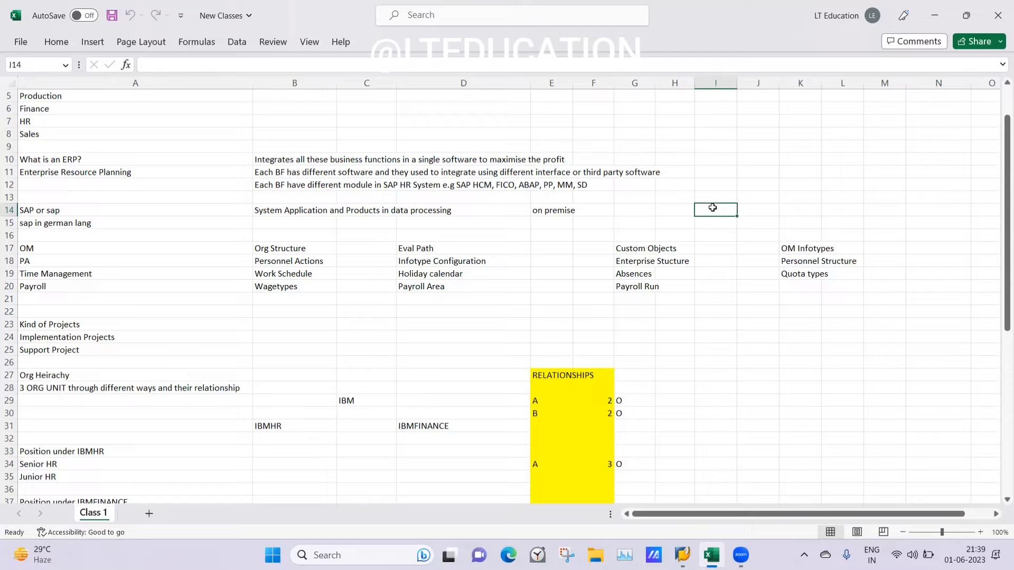
click(564, 207)
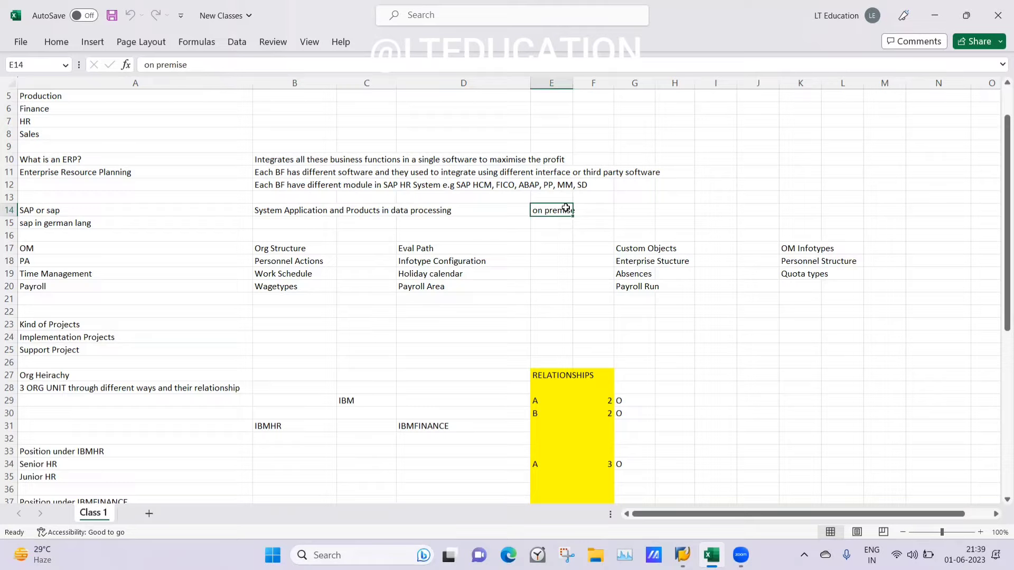
click(759, 210)
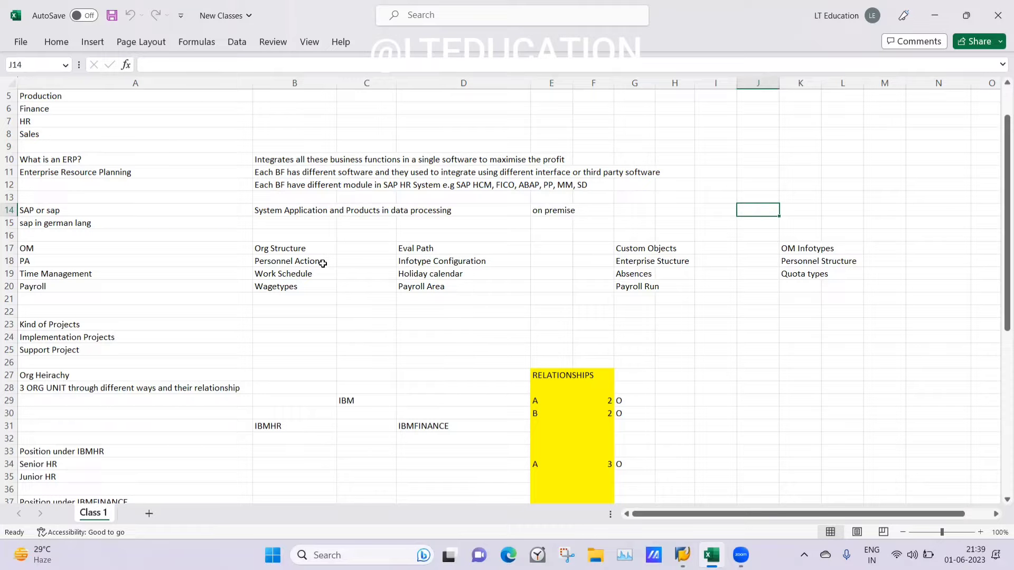
Examine the OM module in row 17 together with its Org Structure and Eval Path topics.
click(319, 297)
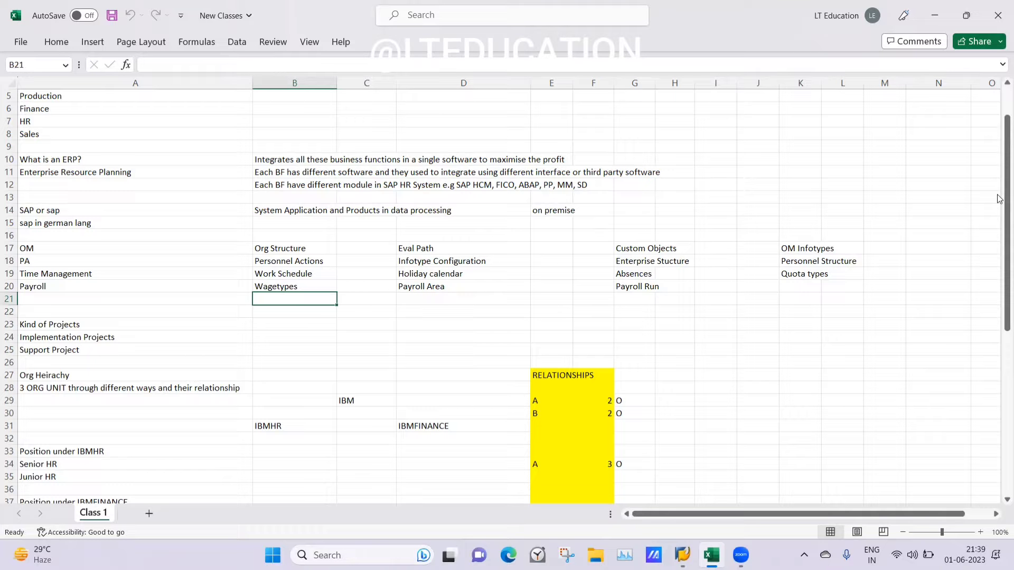
drag(1006, 199, 1006, 207)
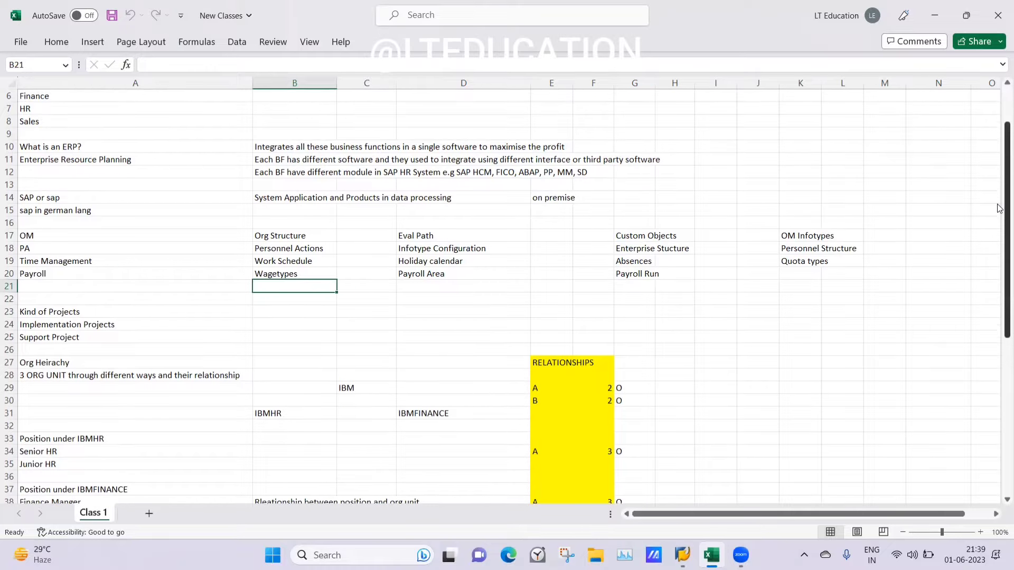
click(67, 238)
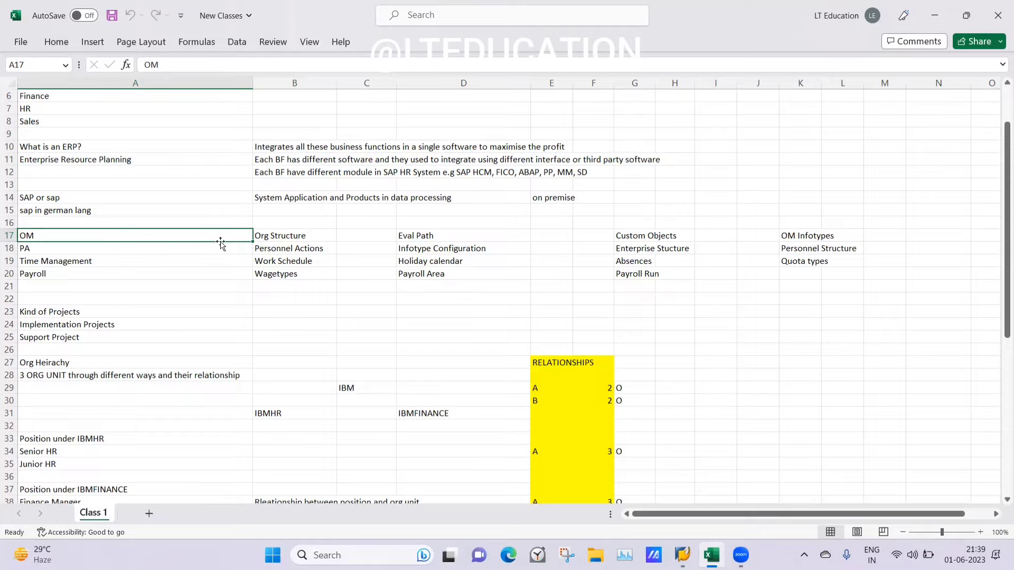
click(290, 235)
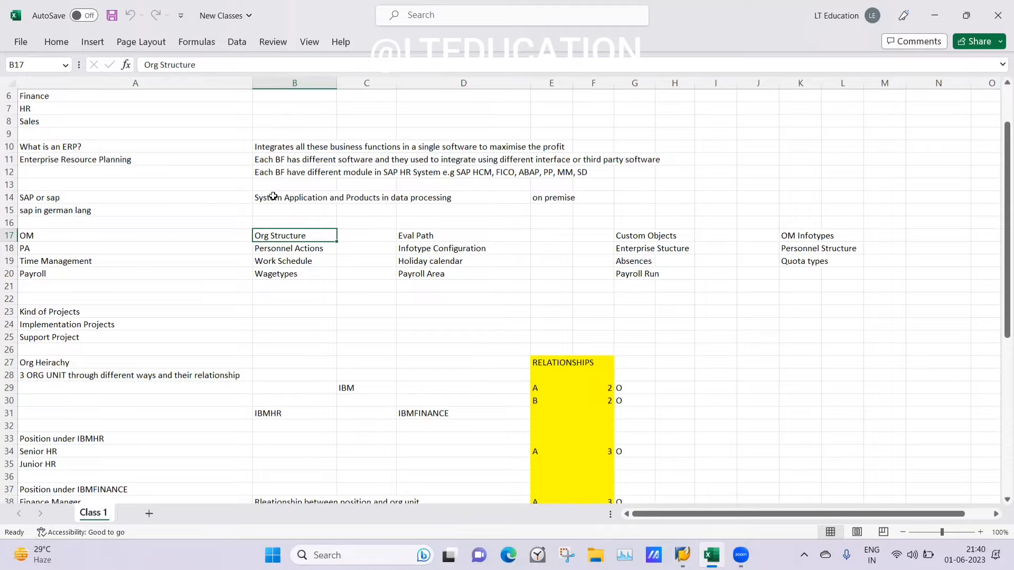
click(521, 234)
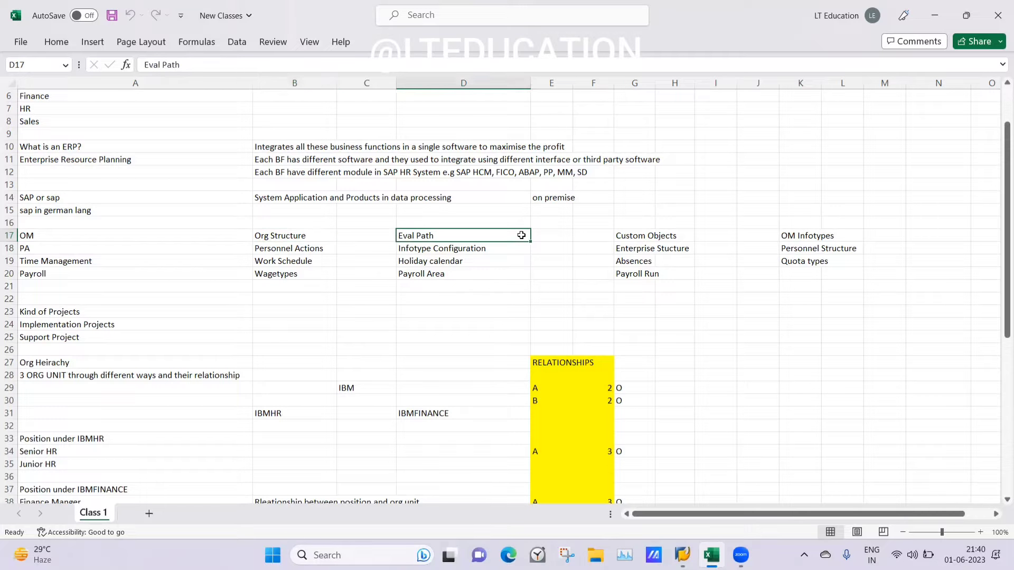
click(76, 238)
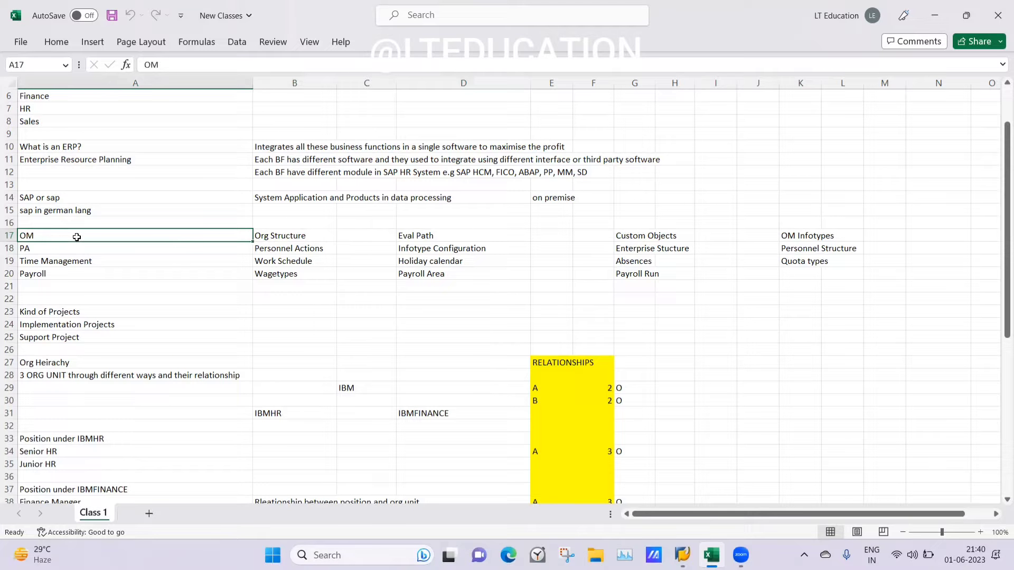
Examine the PA topics across row 18, from Personnel Actions to Personnel Structure, and the Time Management entry in A19.
click(48, 247)
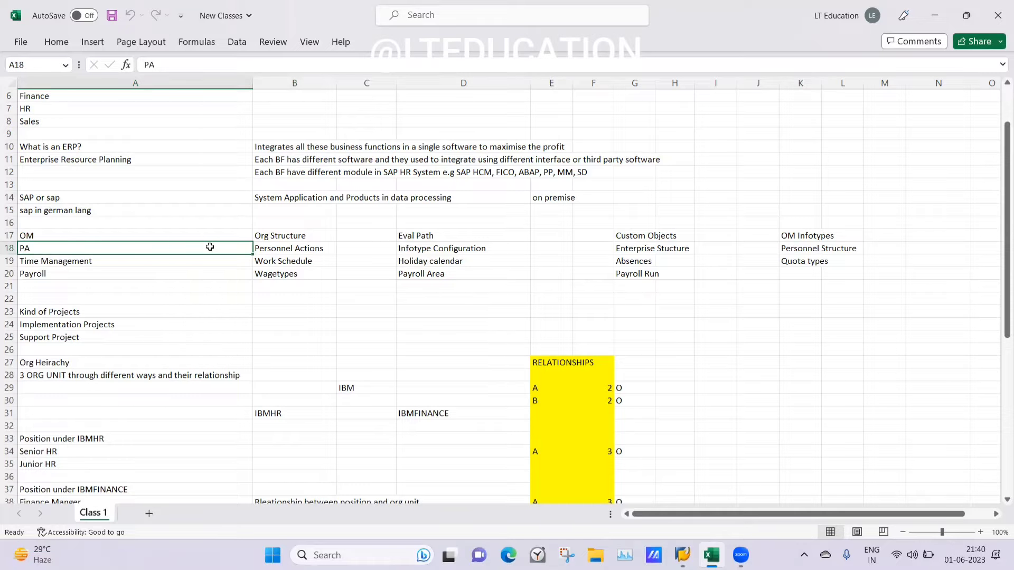
click(281, 251)
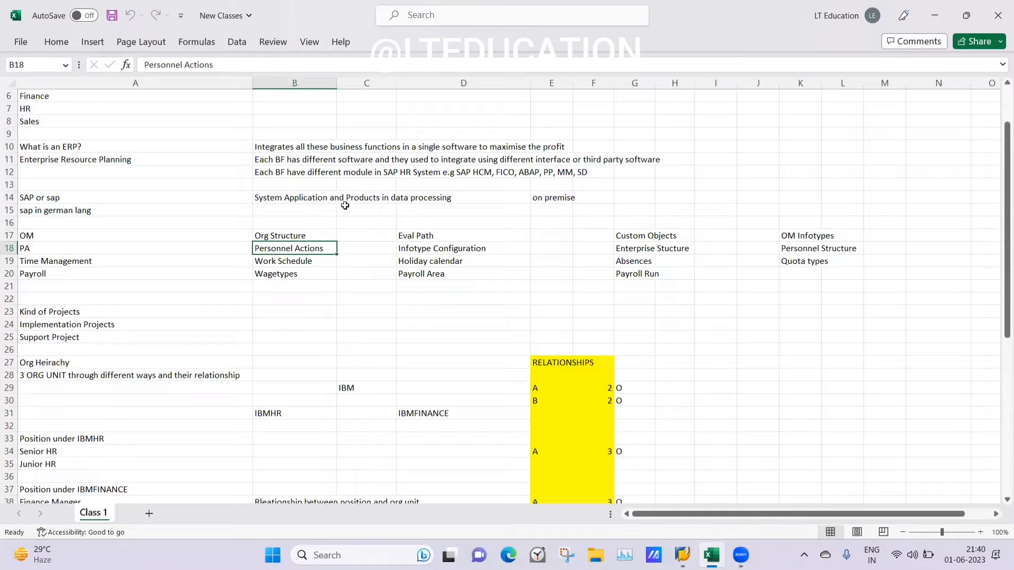
click(415, 248)
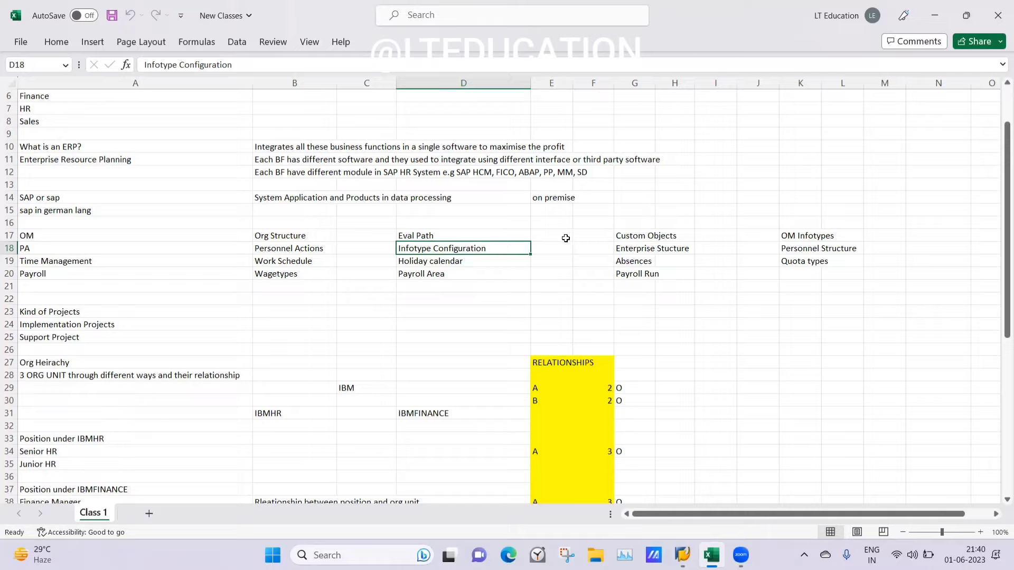
click(636, 248)
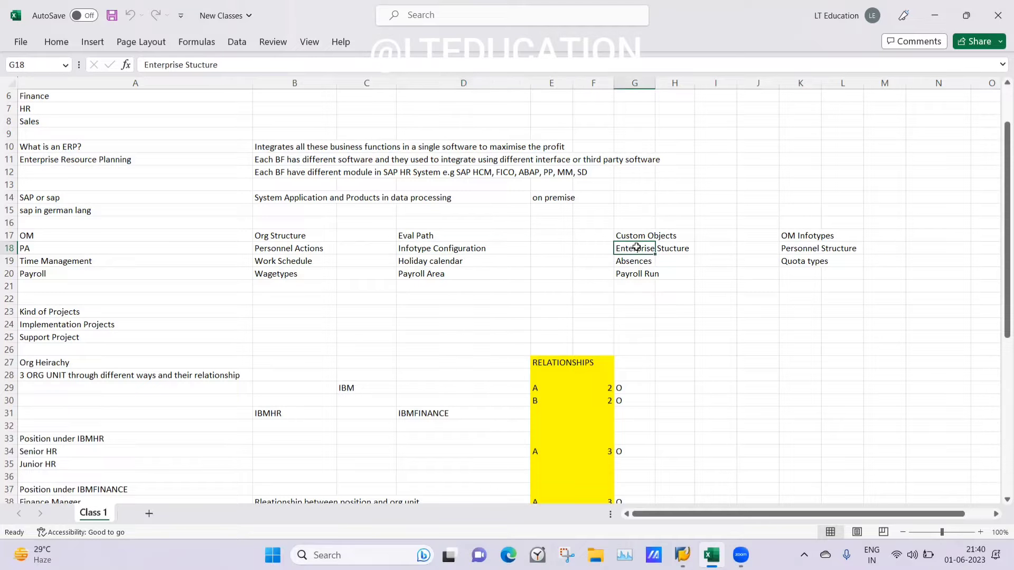
click(682, 248)
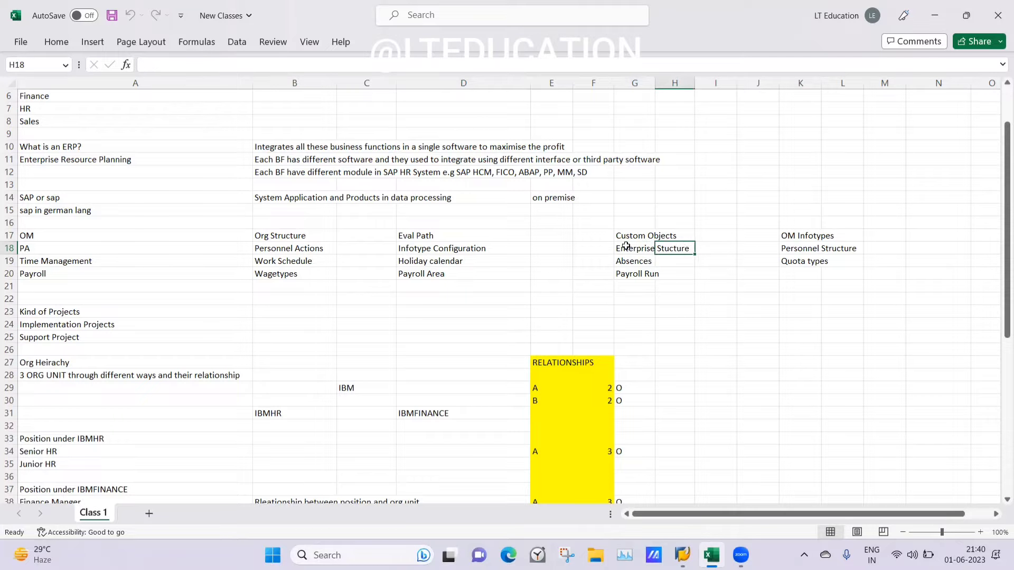
click(819, 248)
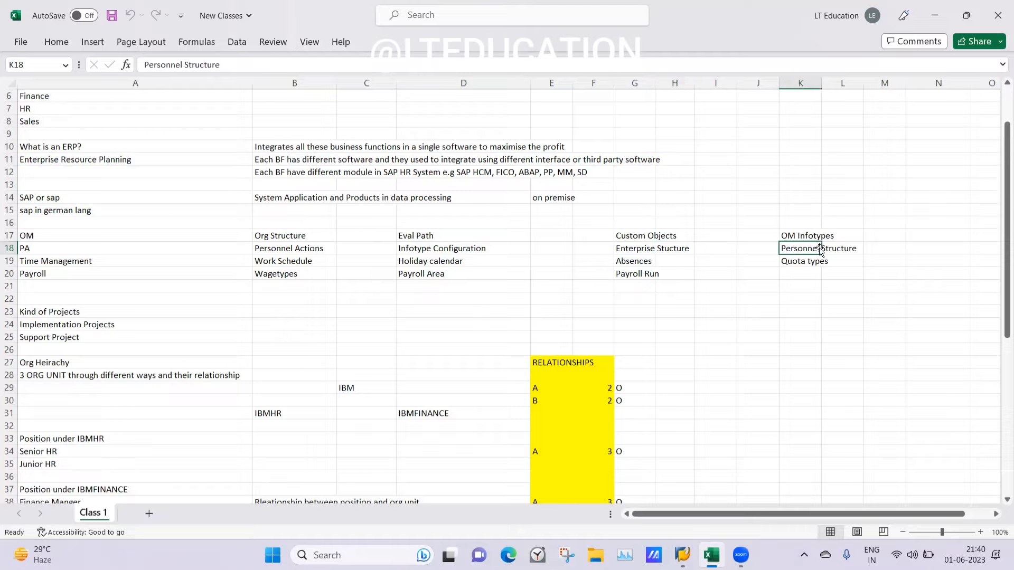
click(64, 262)
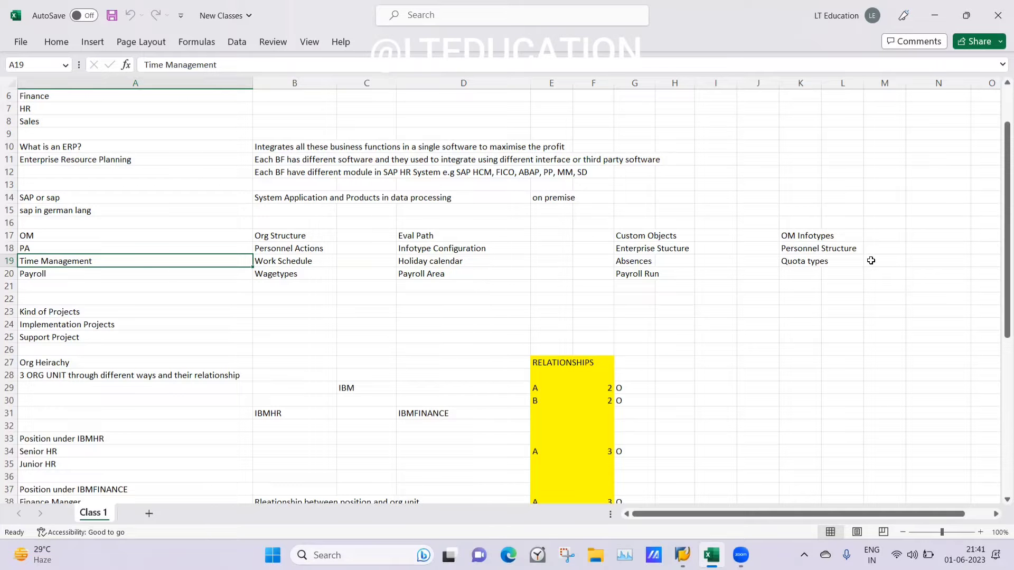
click(80, 296)
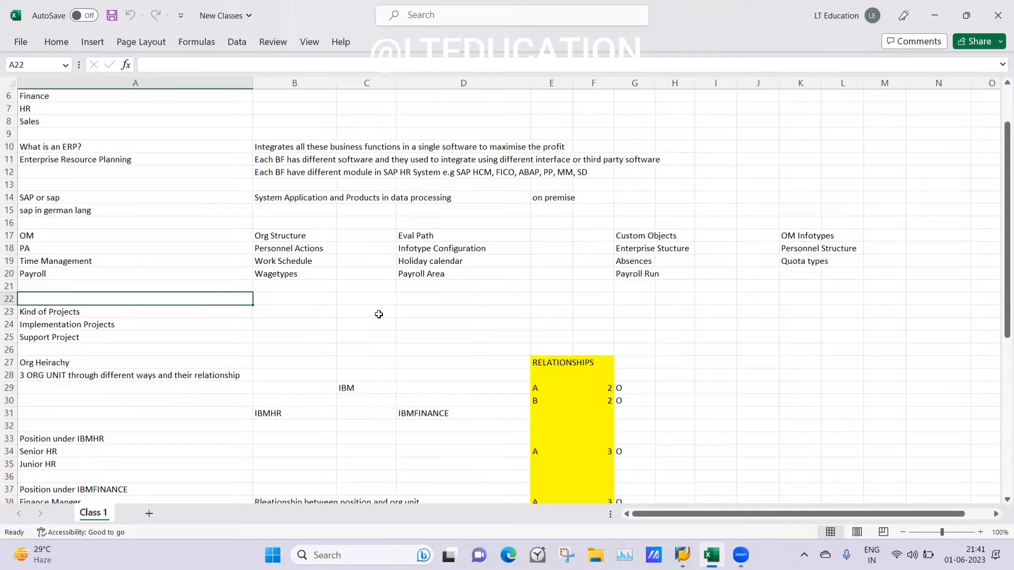
click(323, 299)
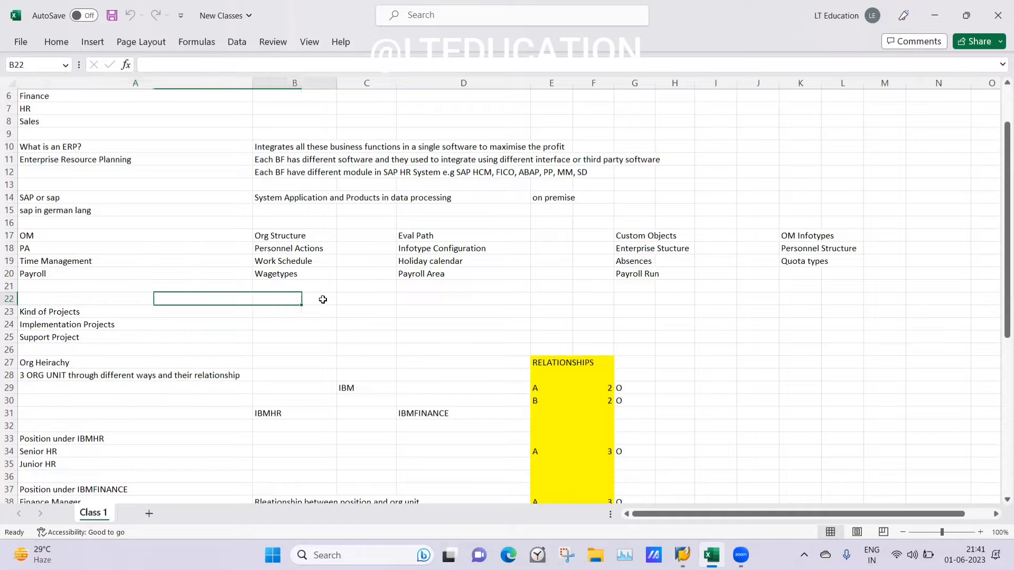
Review the Kind of Projects section in rows 23 to 25, covering Implementation Projects and Support Project.
click(74, 310)
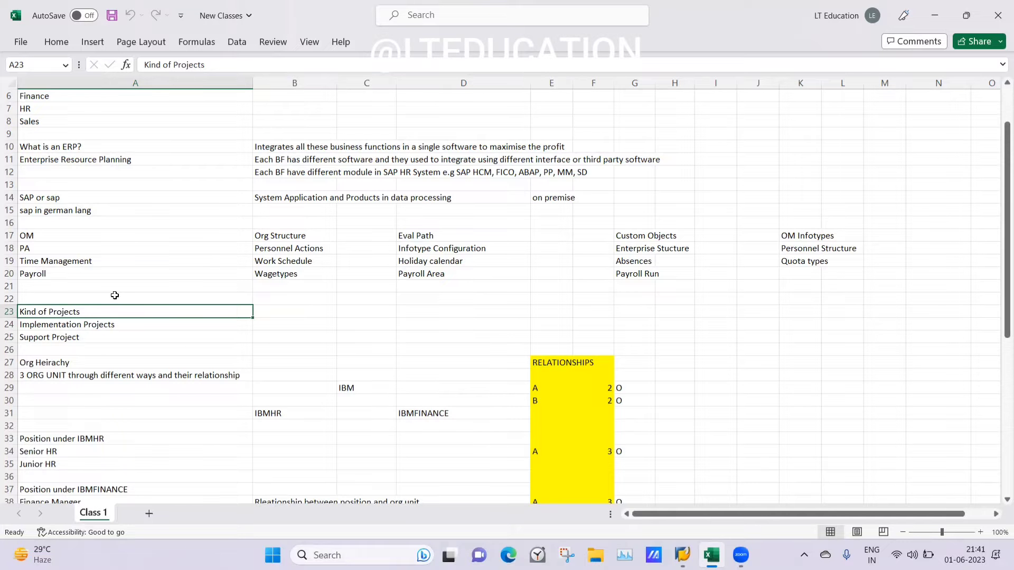
click(69, 326)
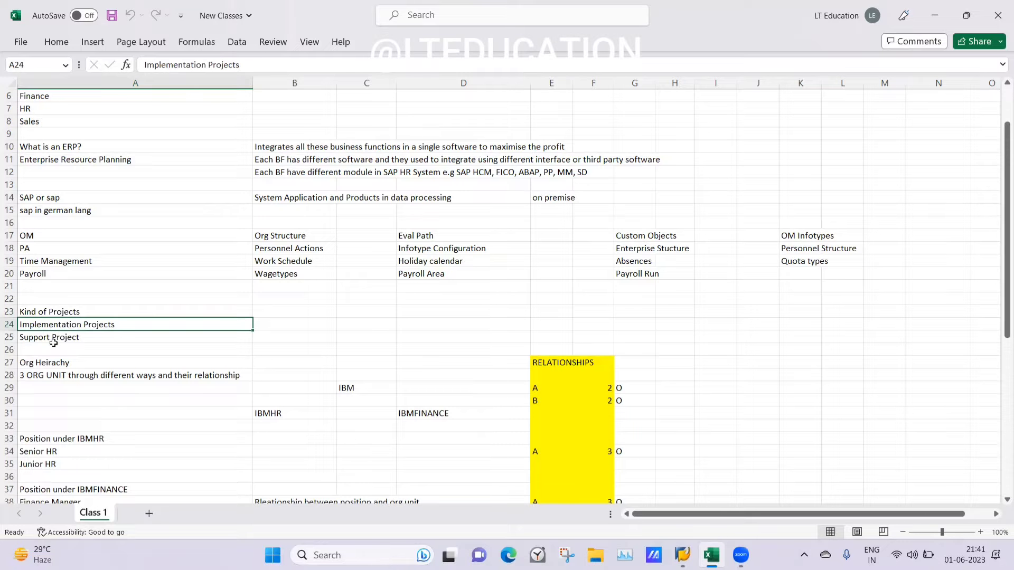
click(55, 339)
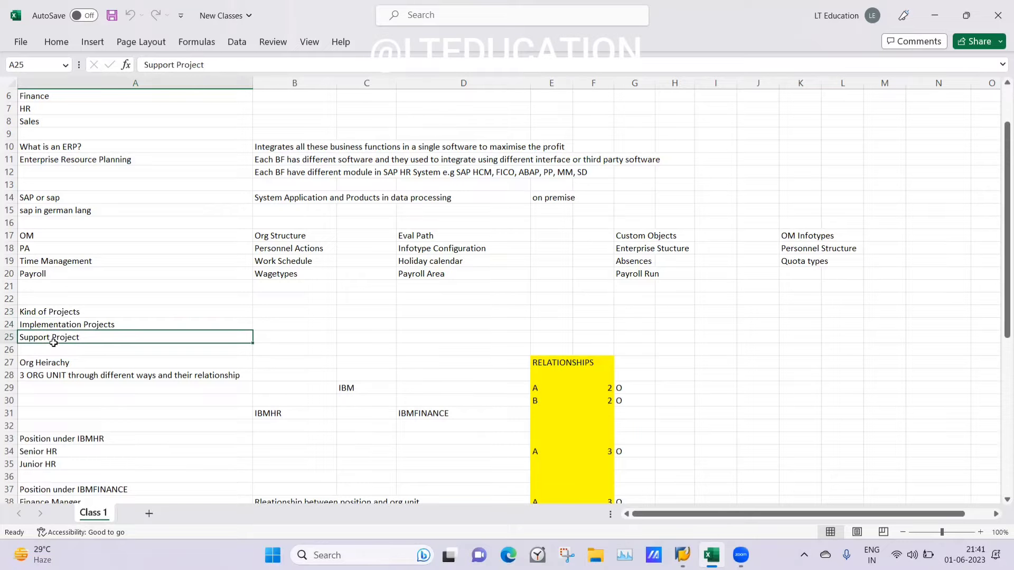
click(269, 341)
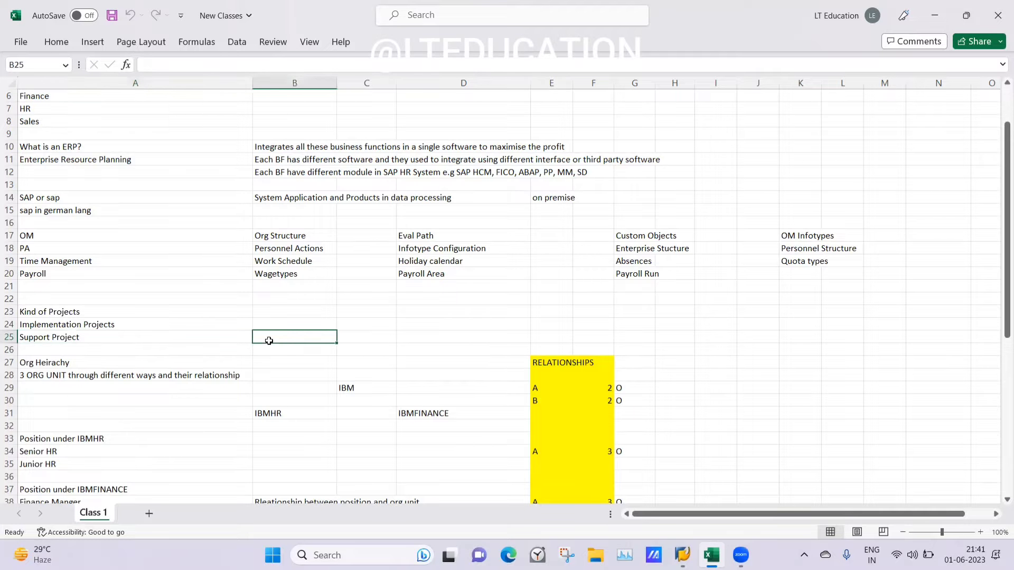
click(162, 339)
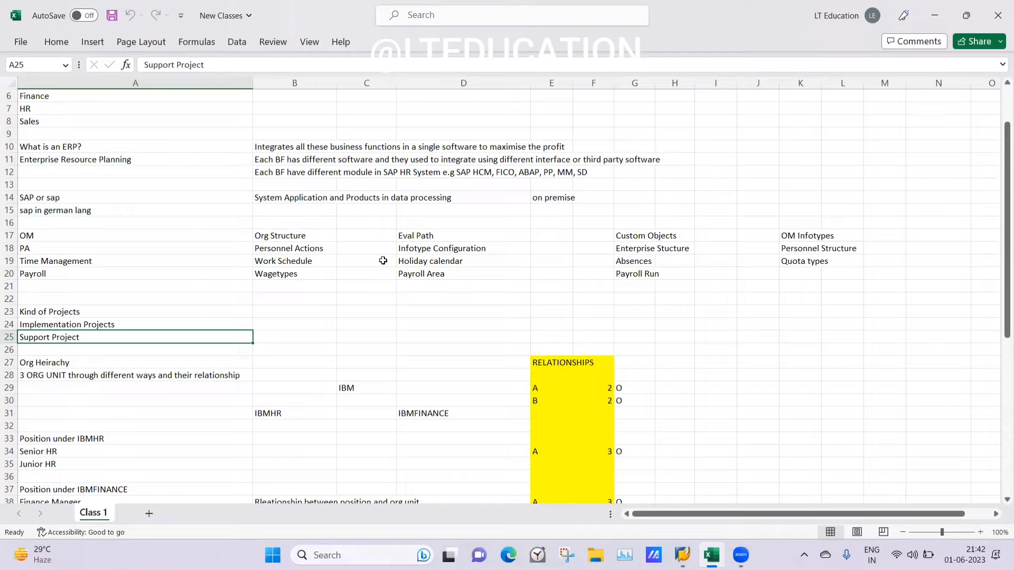
Revisit the module topics, checking Absences in row 19 and Org Structure and Eval Path in row 17.
click(639, 263)
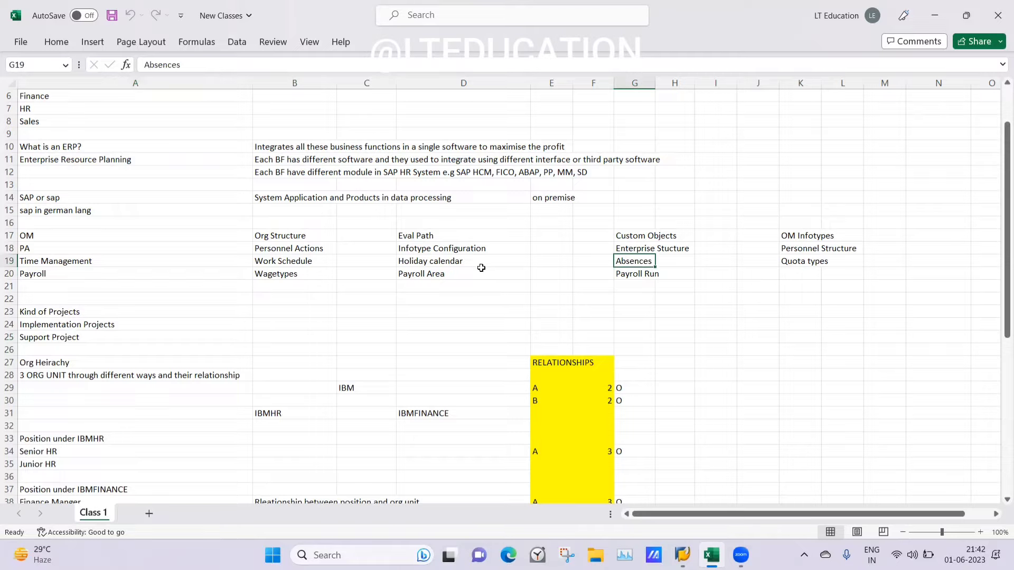
click(549, 262)
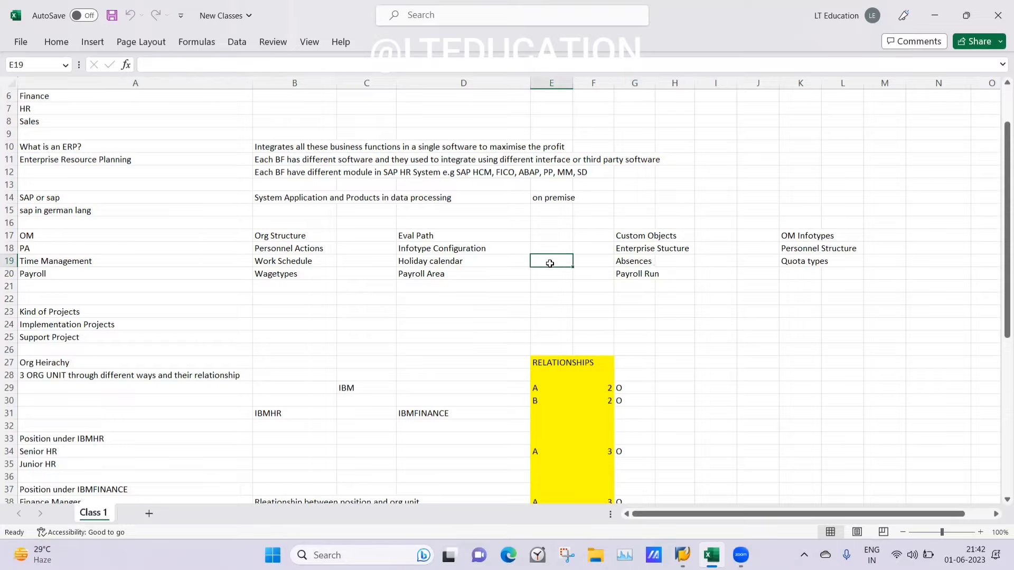
click(587, 263)
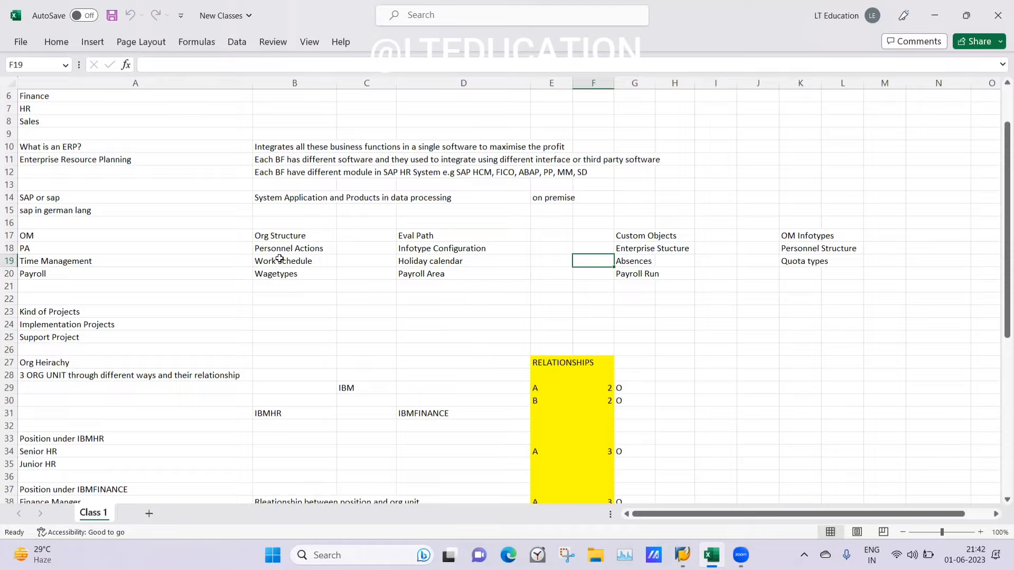
click(272, 233)
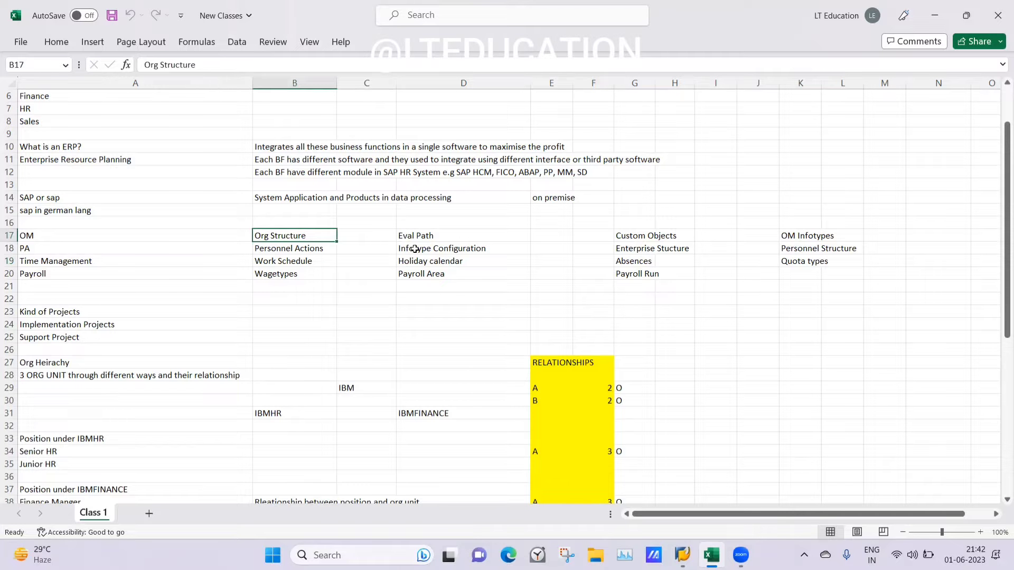
click(430, 238)
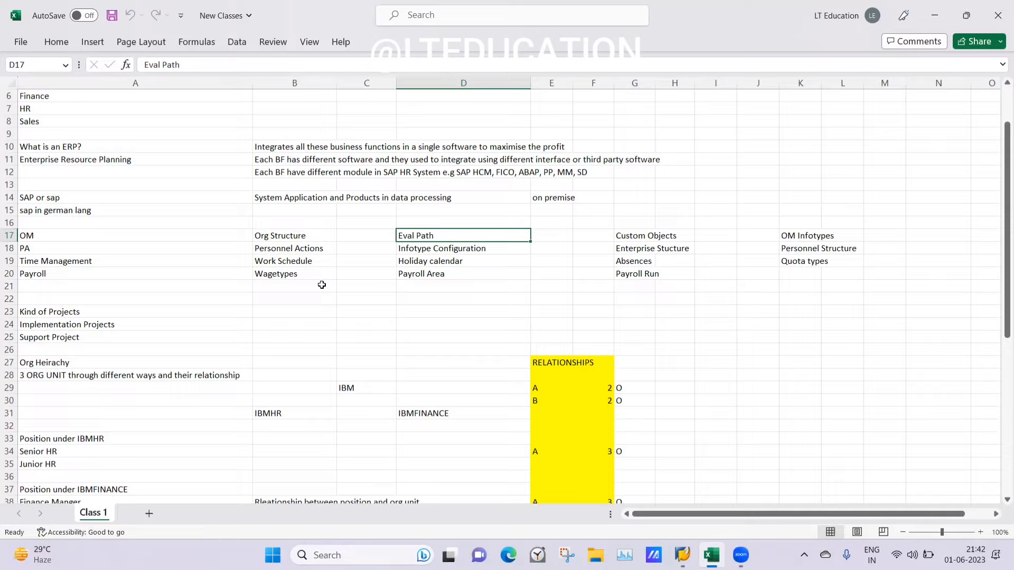
Review the Implementation Projects entry under Kind of Projects together with the OM module in row 17.
click(259, 314)
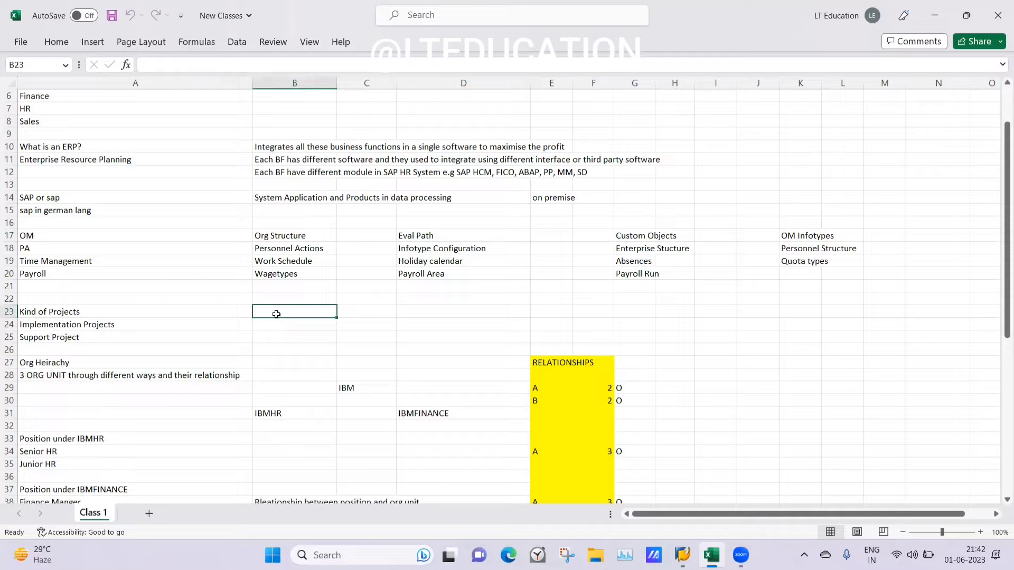
click(95, 320)
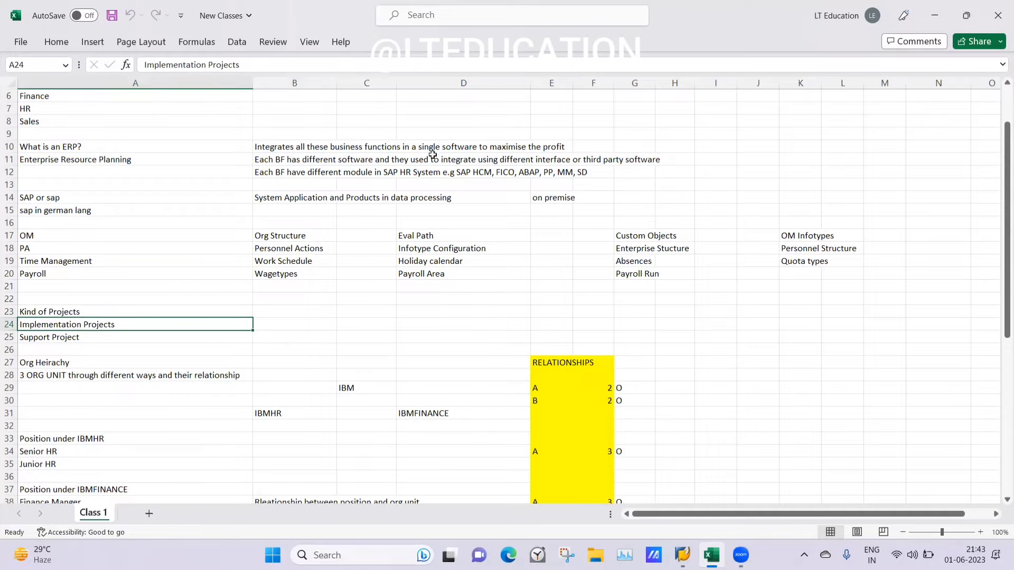
click(233, 233)
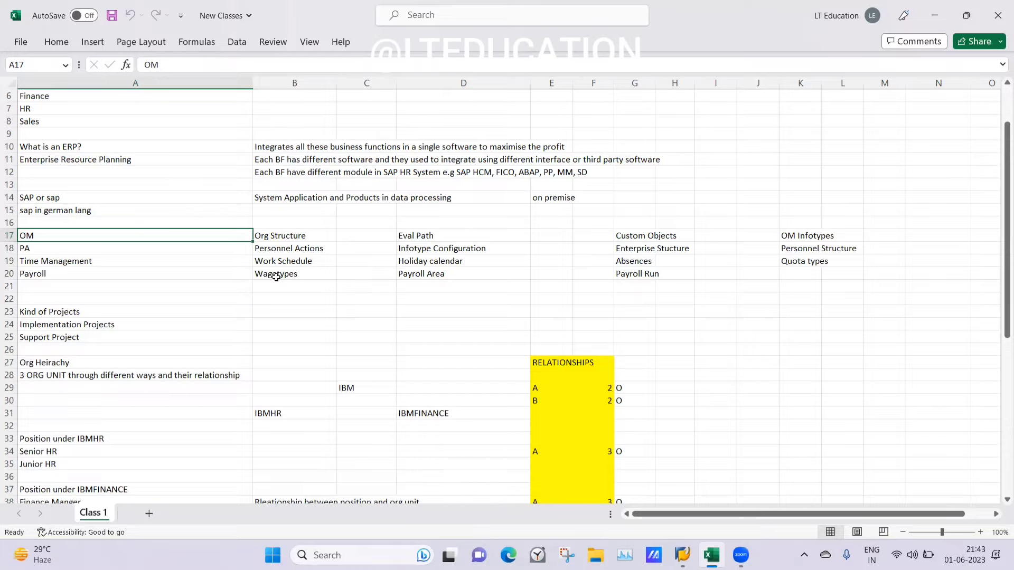
click(110, 324)
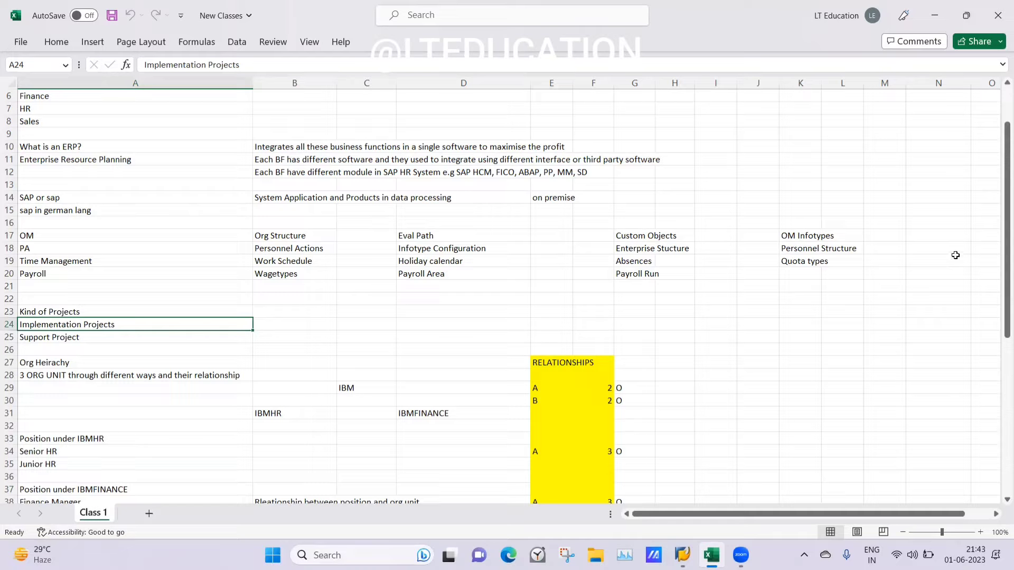
Examine the Org Heirachy section, comparing the parent org unit IBM in C29 with IBMHR and IBMFINANCE in row 31.
drag(1000, 258, 986, 362)
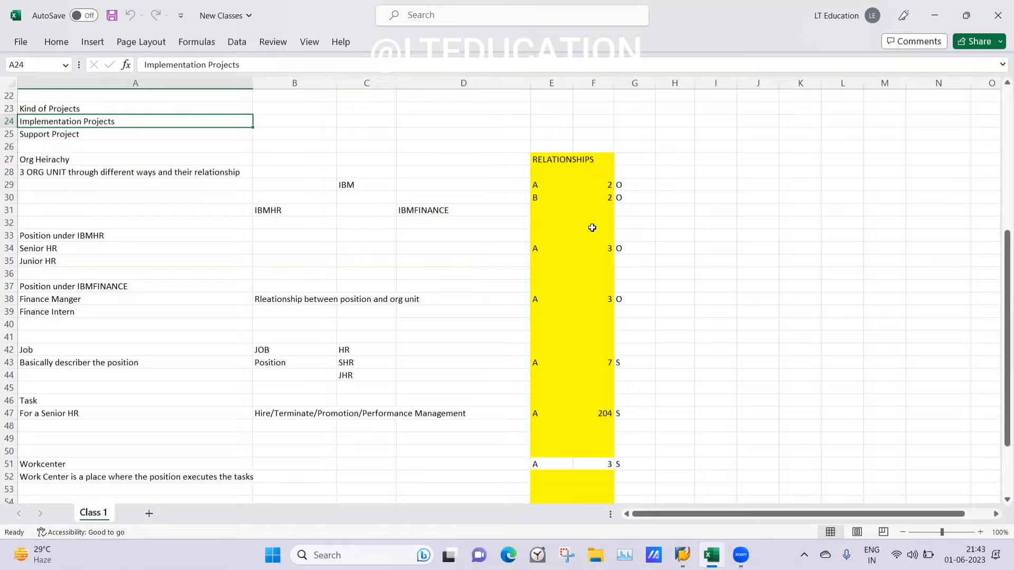
click(220, 214)
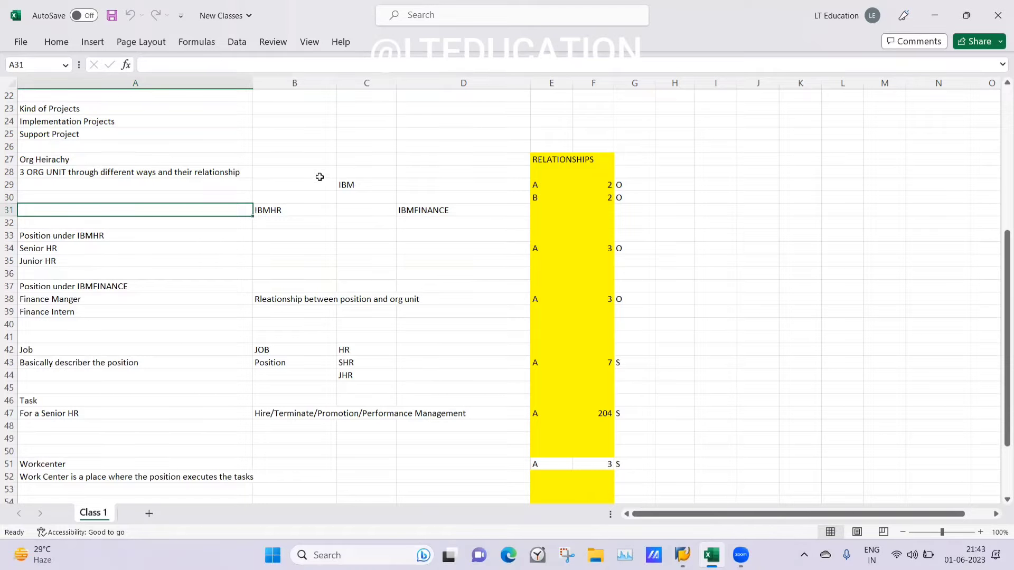
click(356, 185)
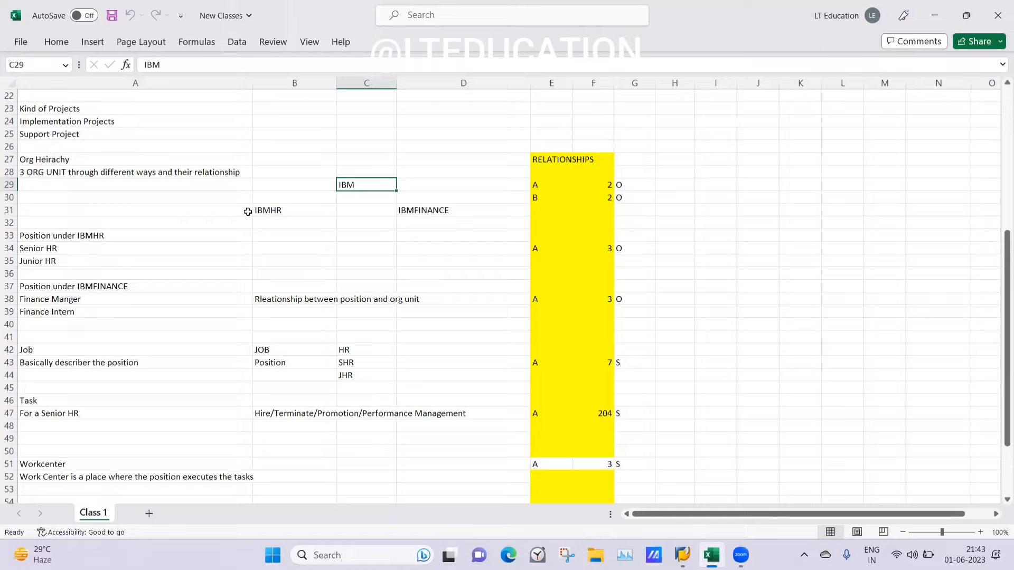
click(281, 208)
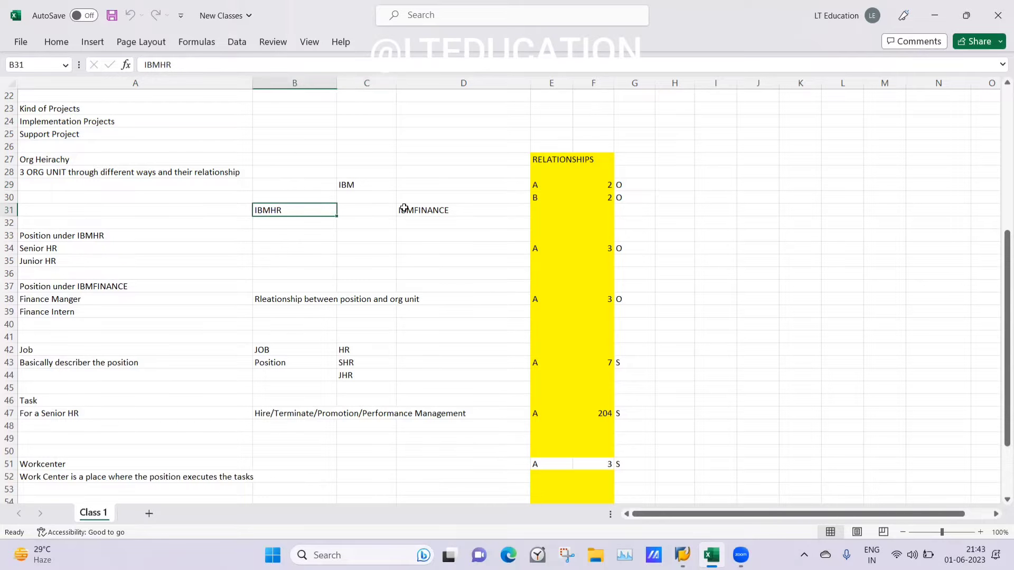
click(430, 206)
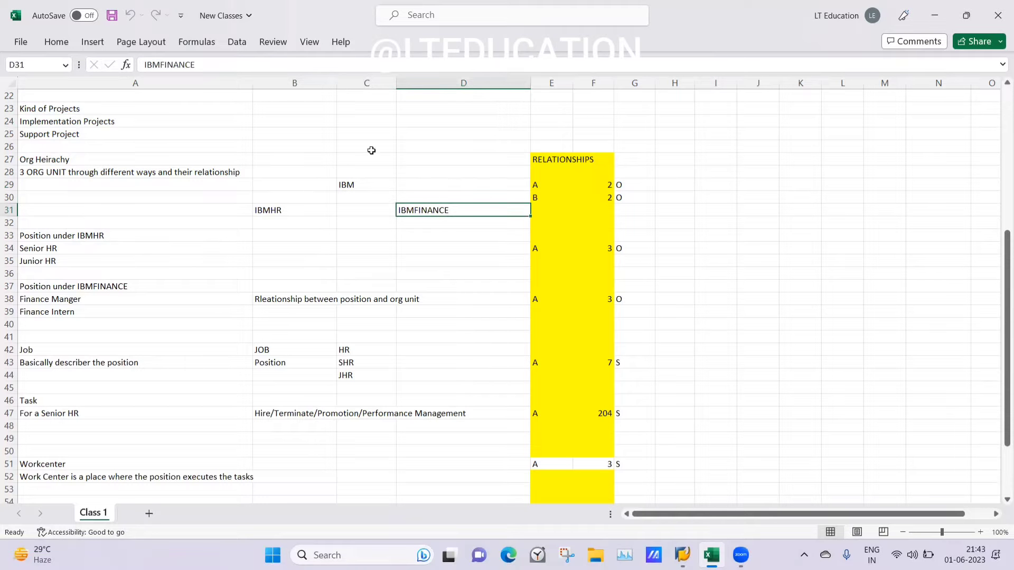
click(347, 182)
click(283, 206)
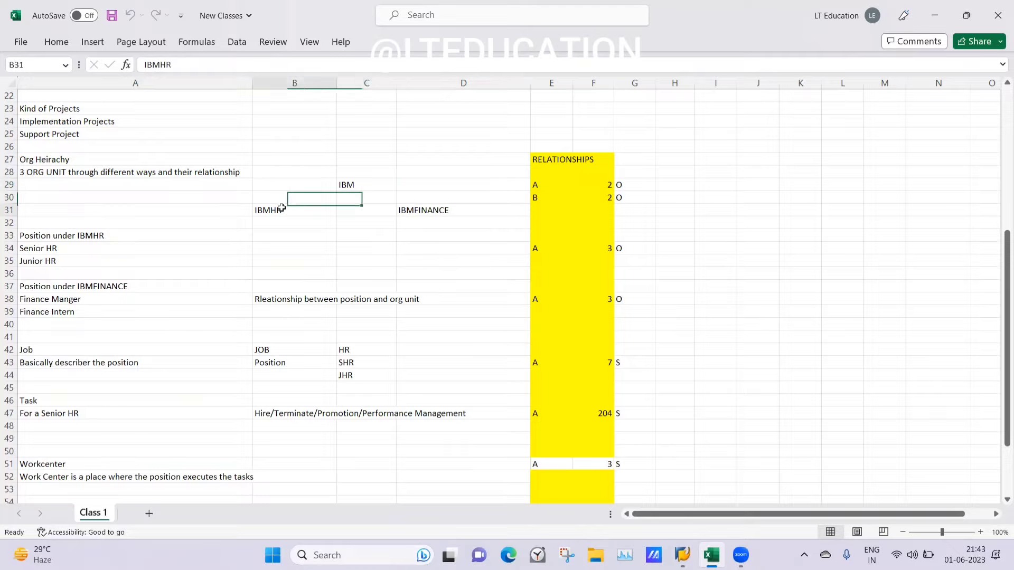
click(422, 209)
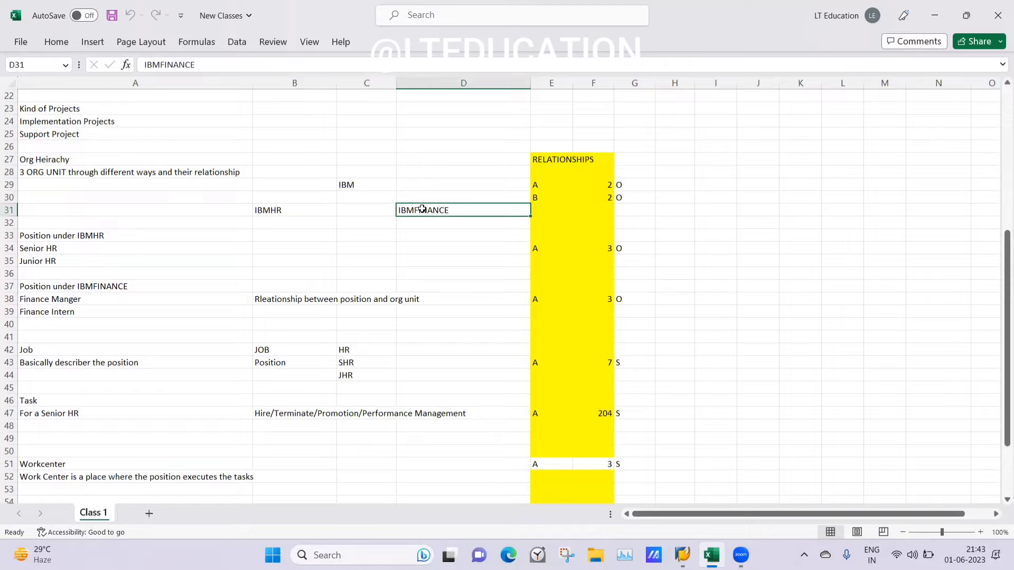
click(355, 185)
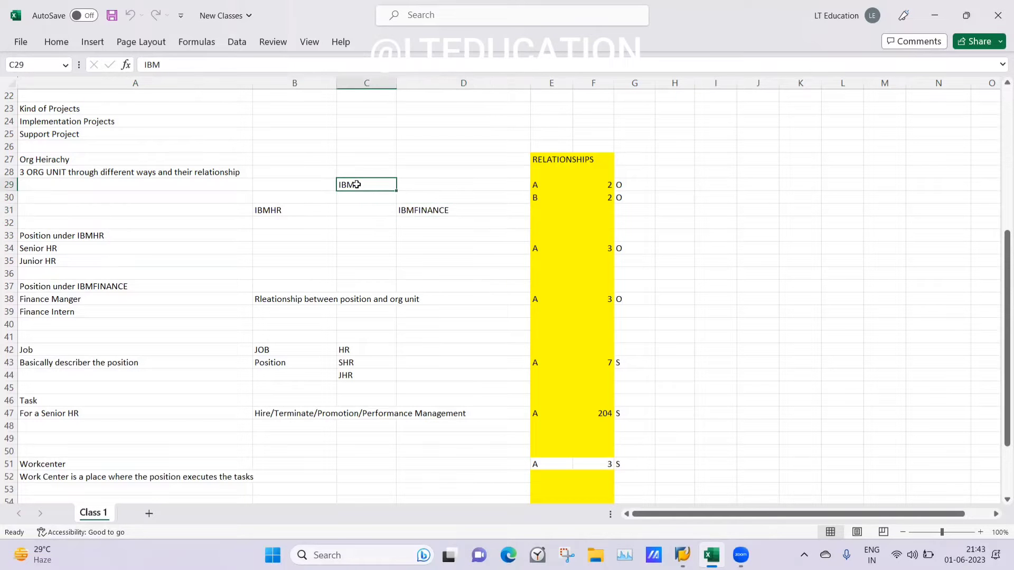
click(270, 208)
click(420, 214)
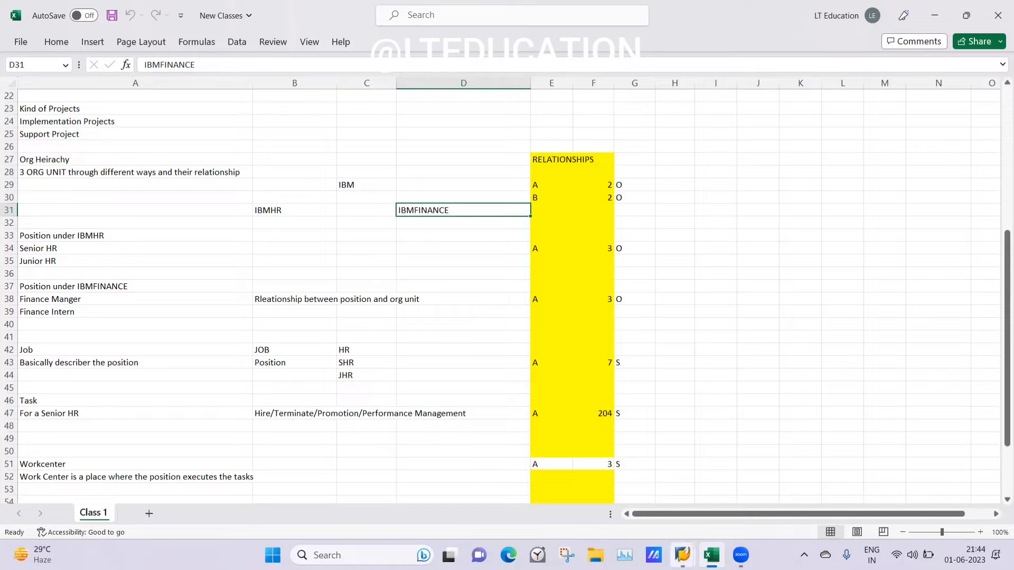
Switch to the SAP Easy Access window and place the cursor in the transaction code field.
click(682, 554)
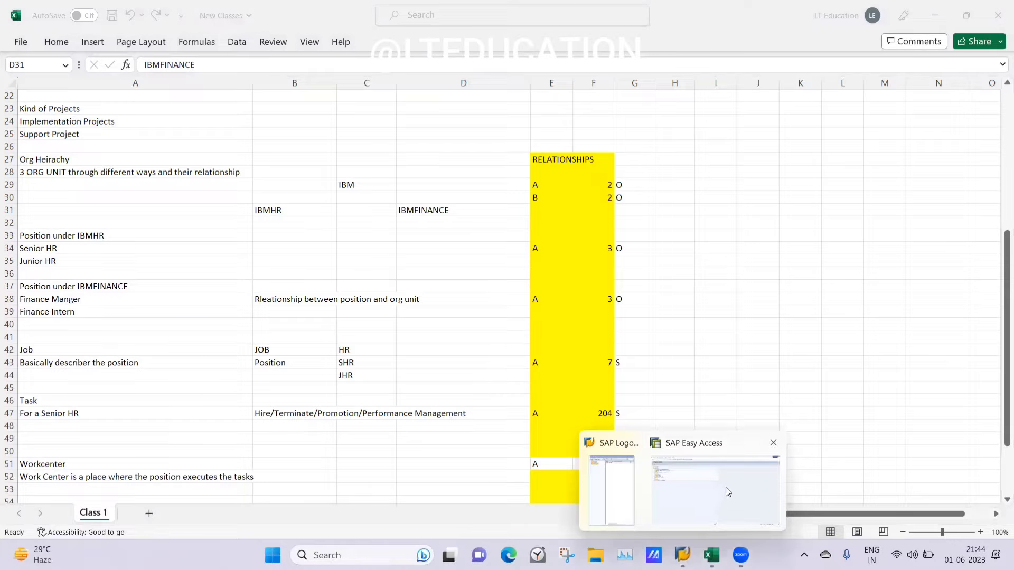
click(726, 487)
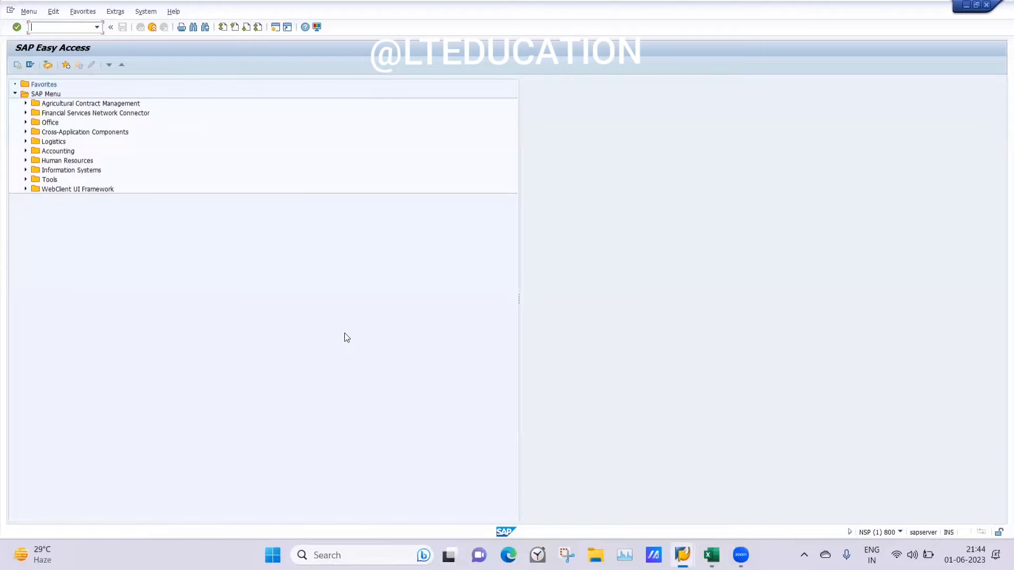
click(36, 28)
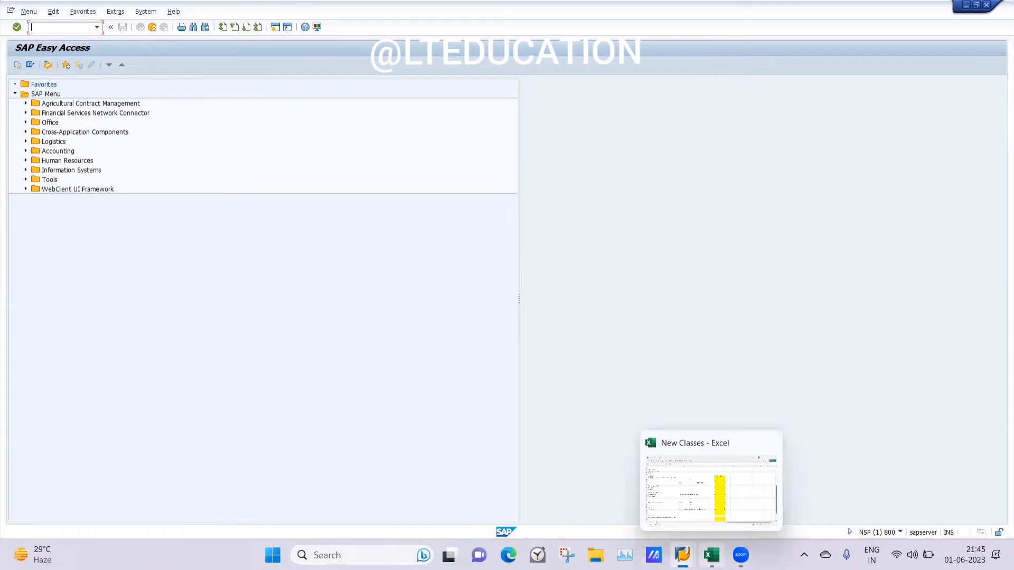
Return to the New Classes workbook in Excel and revisit how the IBM, IBMHR and IBMFINANCE org units relate.
click(711, 554)
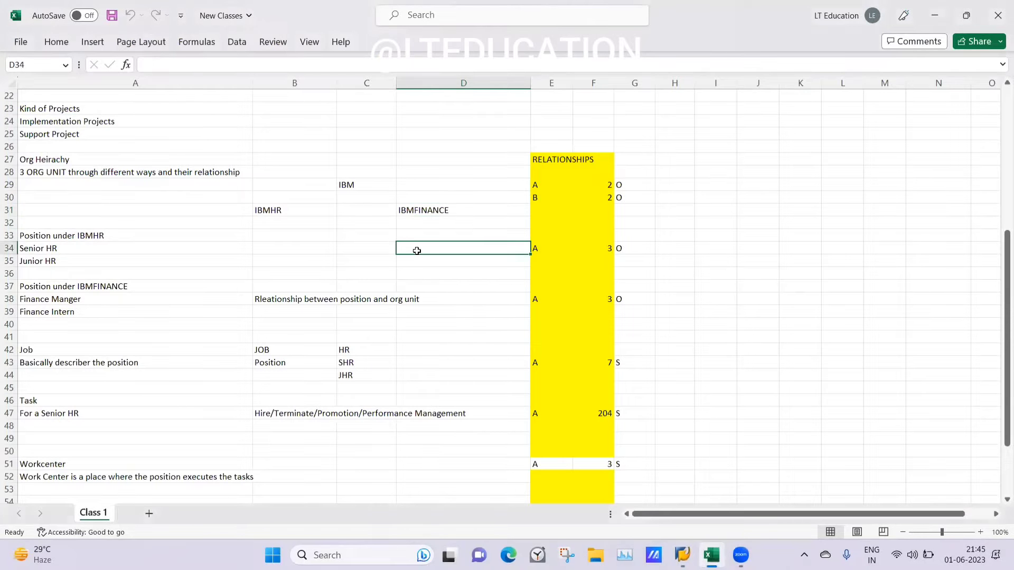
click(283, 210)
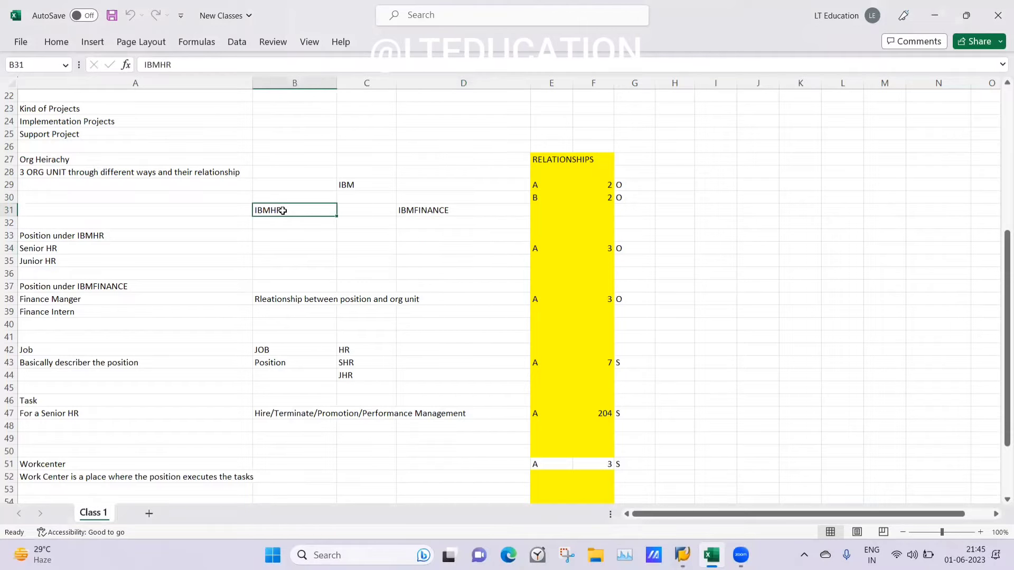
click(346, 185)
click(413, 214)
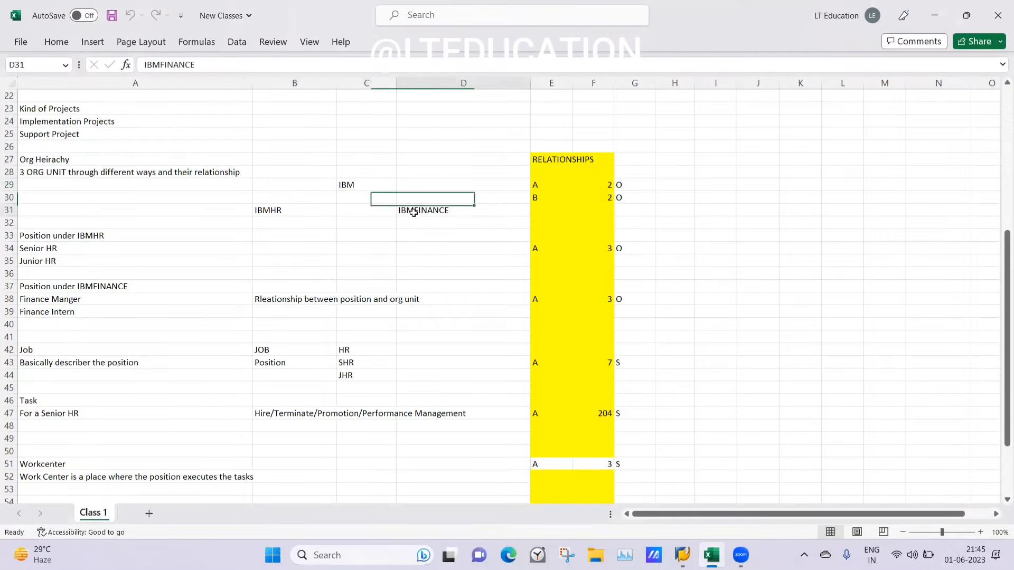
click(257, 214)
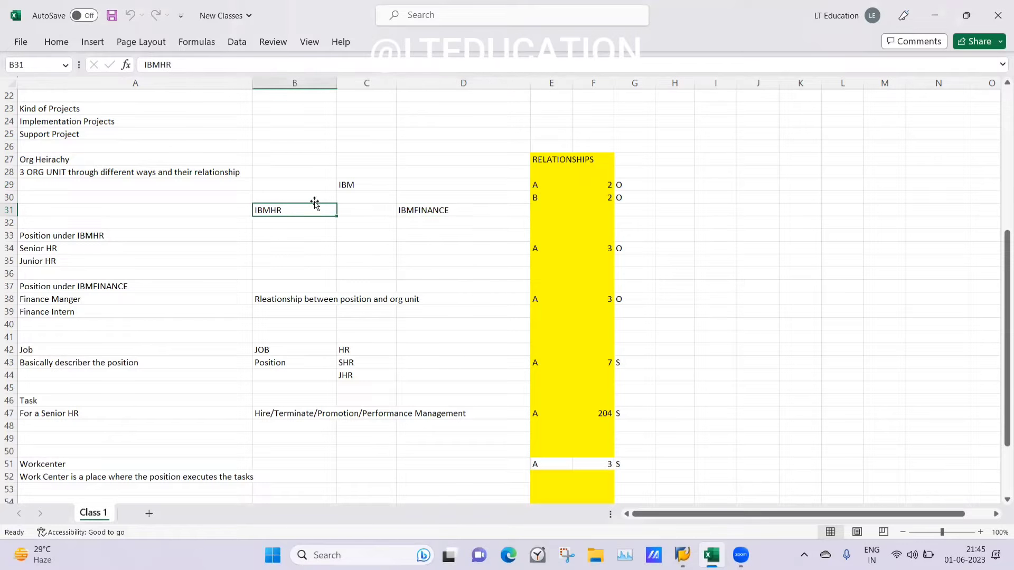
click(343, 186)
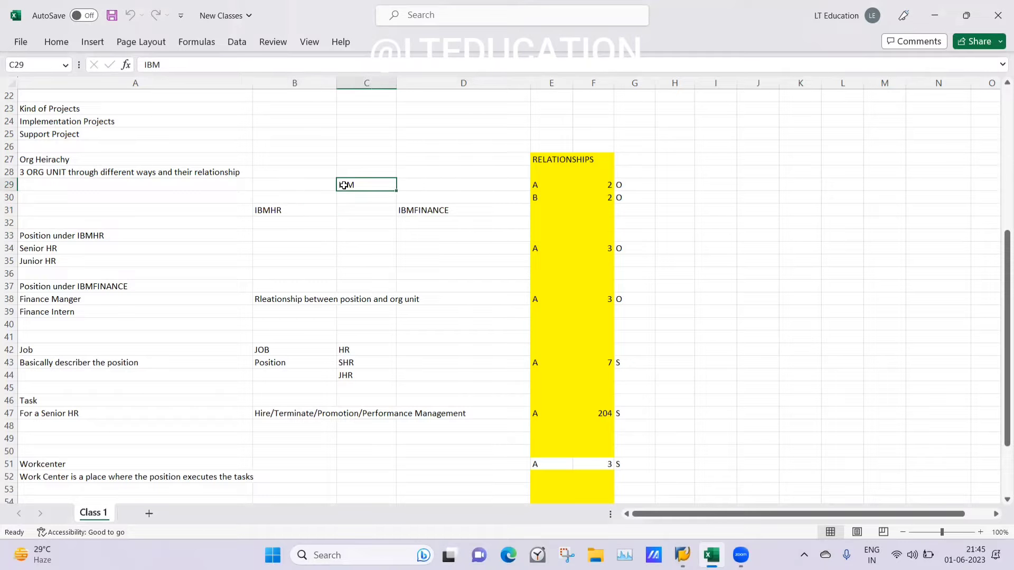
click(411, 211)
click(131, 191)
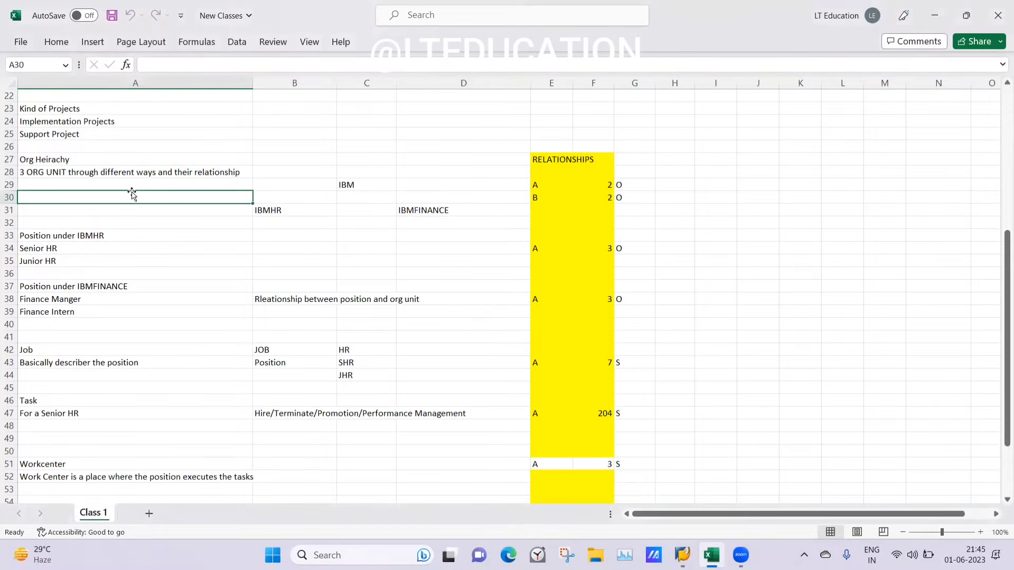
click(344, 187)
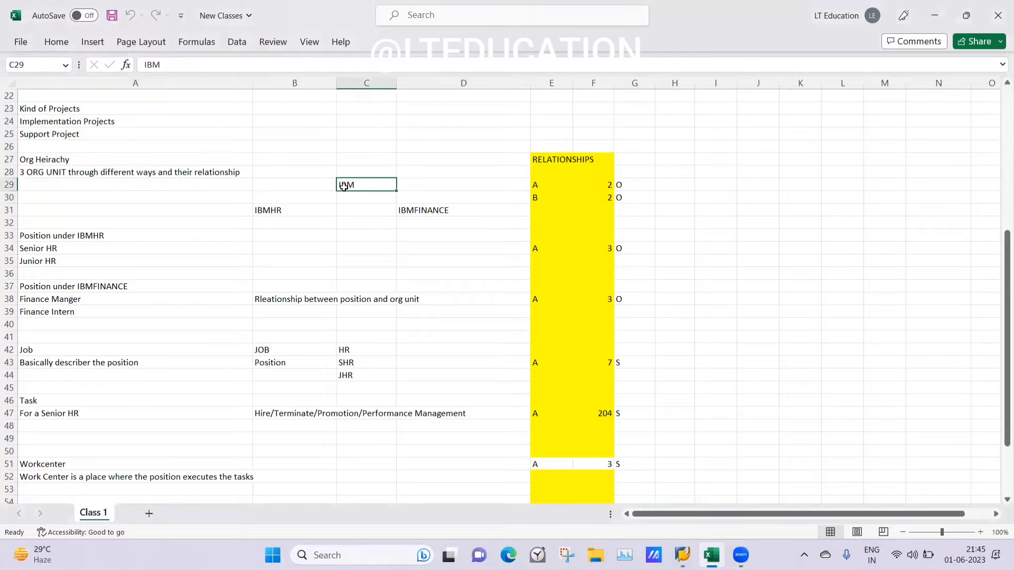
click(271, 208)
click(419, 209)
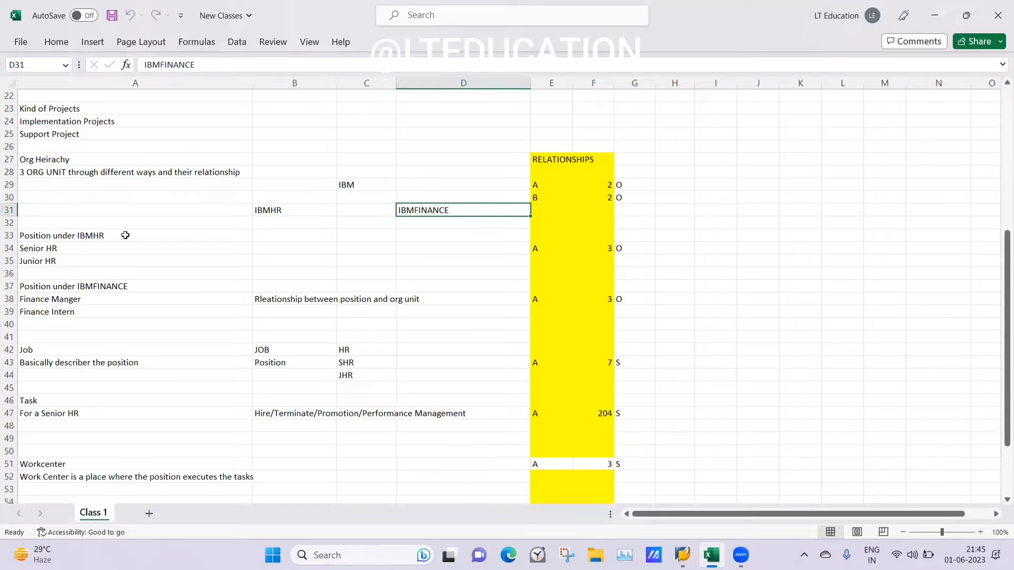
click(343, 185)
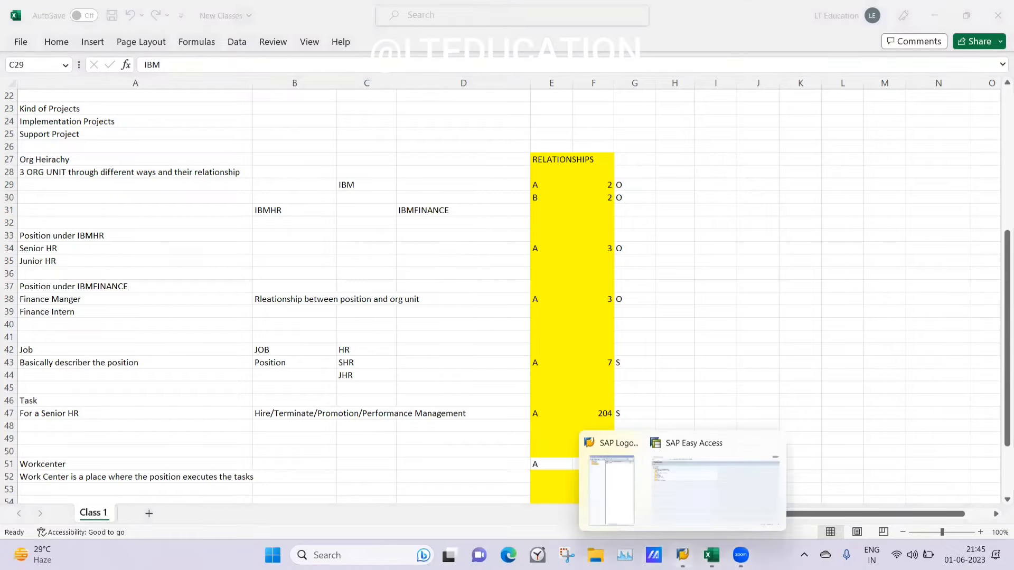
Switch to SAP Easy Access and expand Human Resources, Organizational Management and its Organizational Plan folder.
click(683, 555)
click(712, 490)
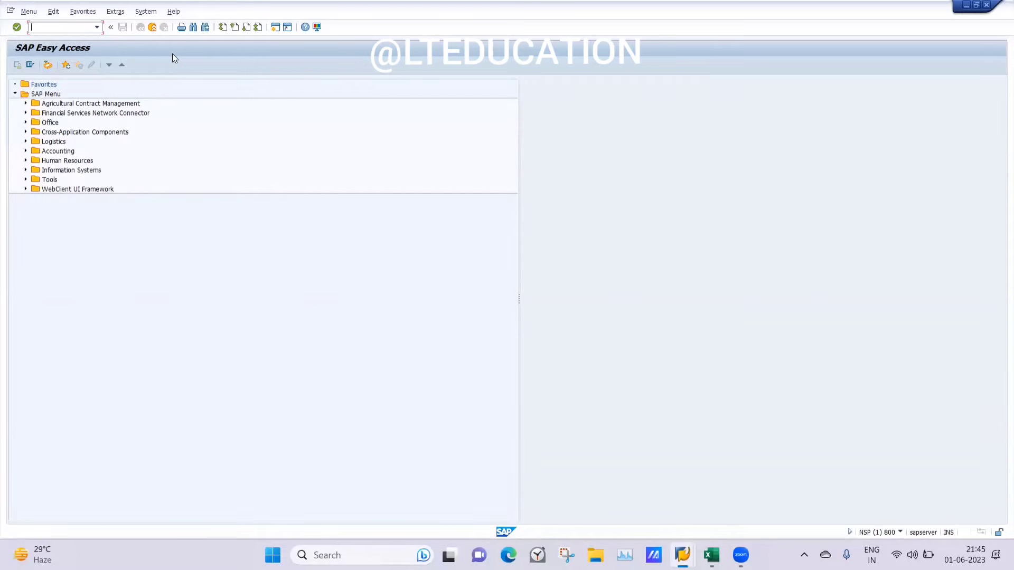
click(26, 161)
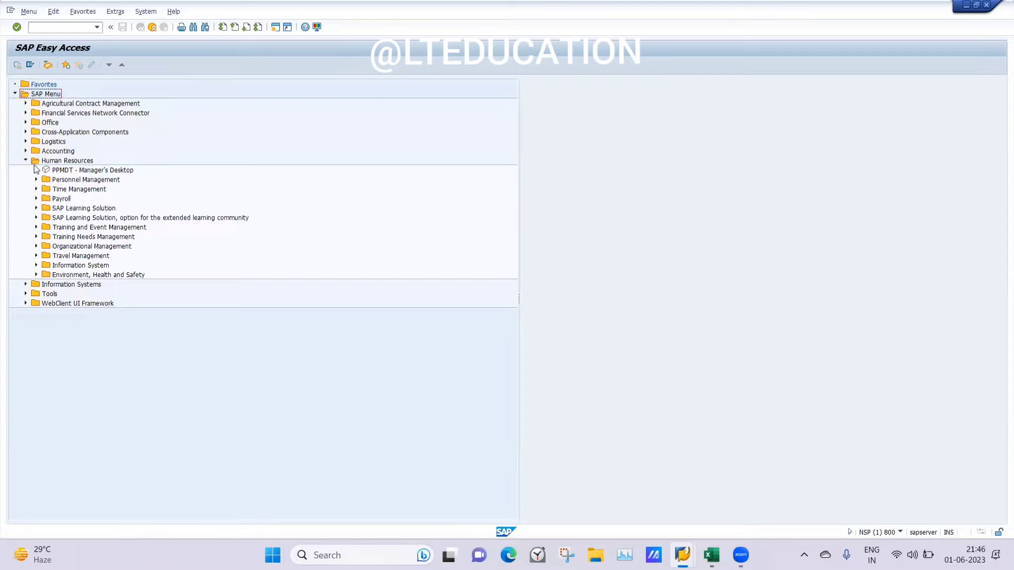
click(36, 247)
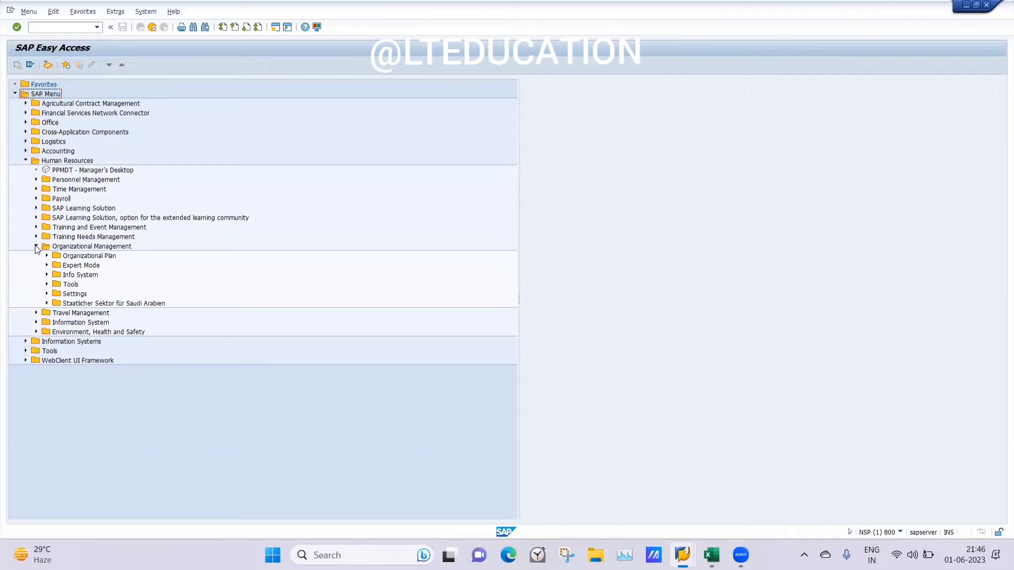
click(46, 256)
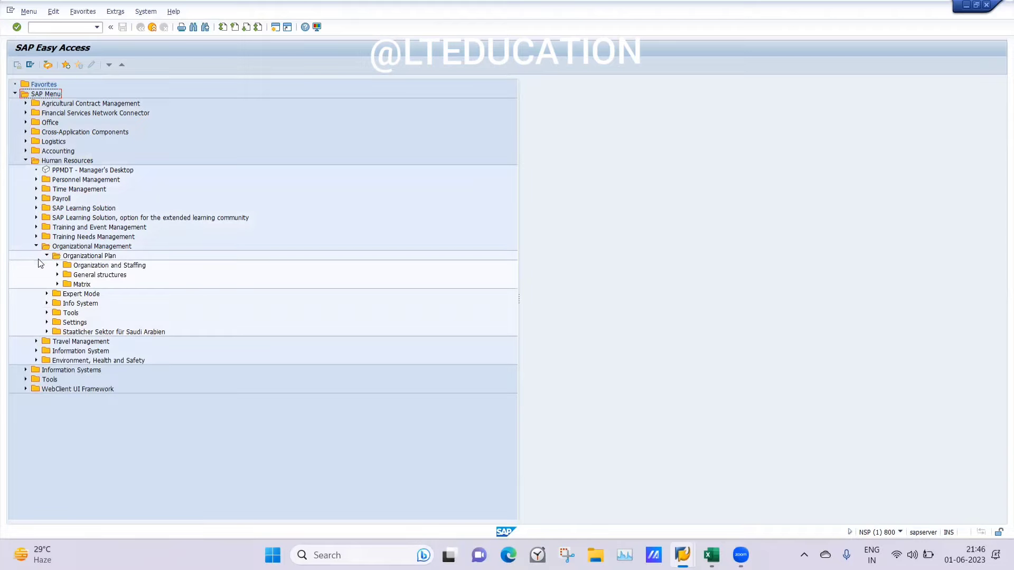
Expand the Expert Mode folder with its Simple Maintenance subfolder, plus Organization and Staffing under Organizational Plan.
click(46, 294)
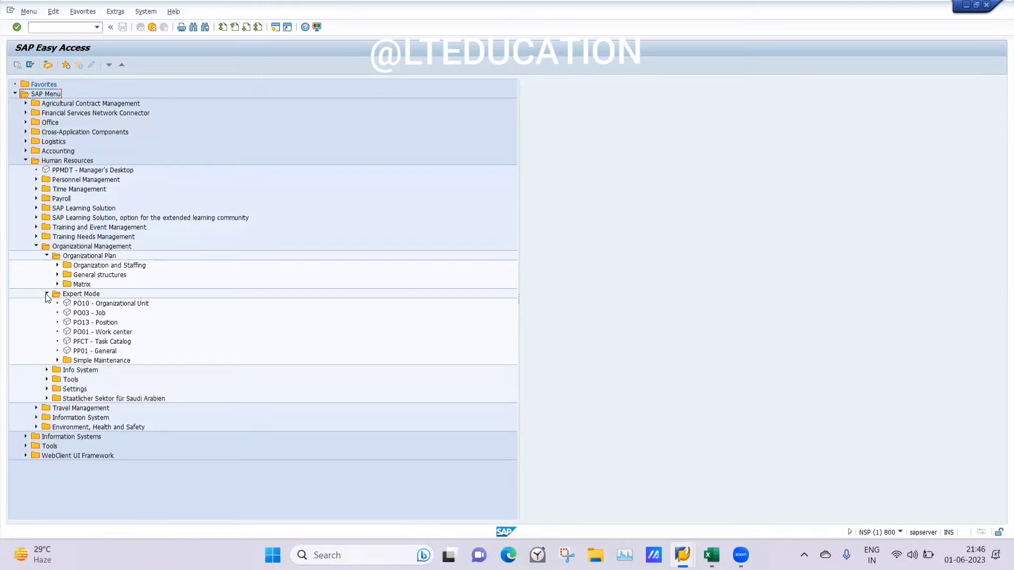
click(57, 361)
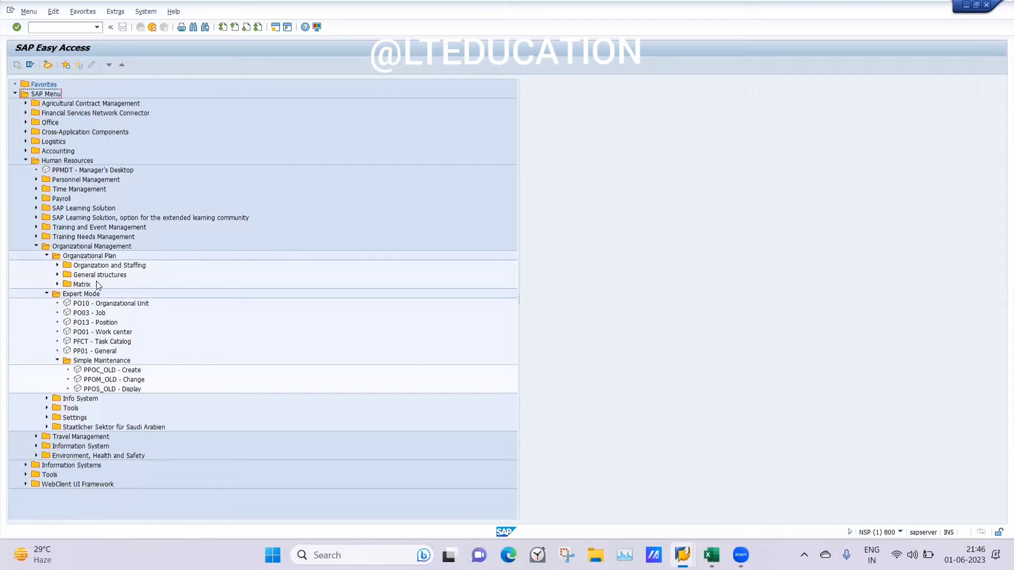
click(57, 266)
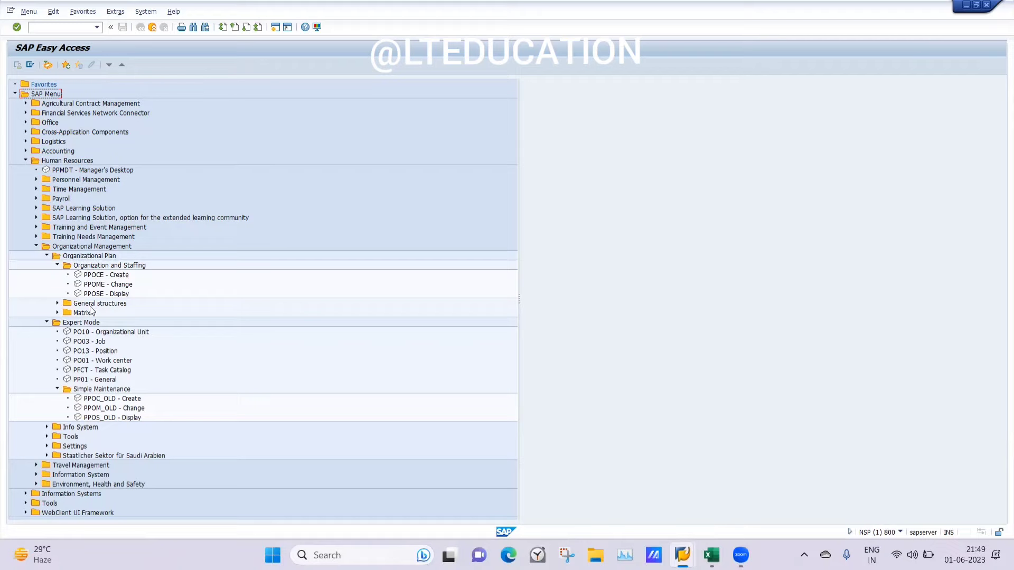
Open the SAP Easy Access menu settings to examine the Display Technical Names option.
right_click(246, 280)
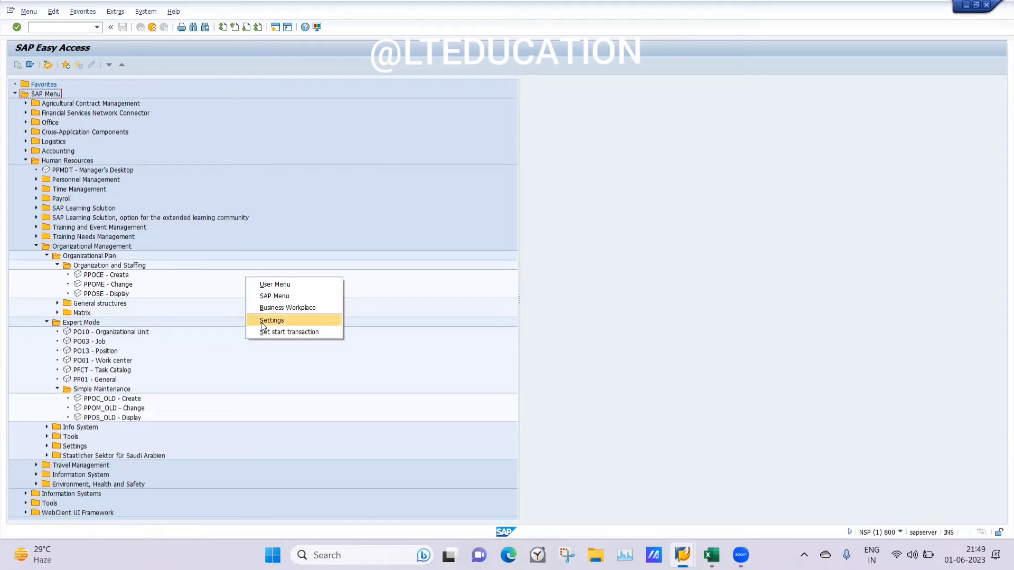
click(188, 285)
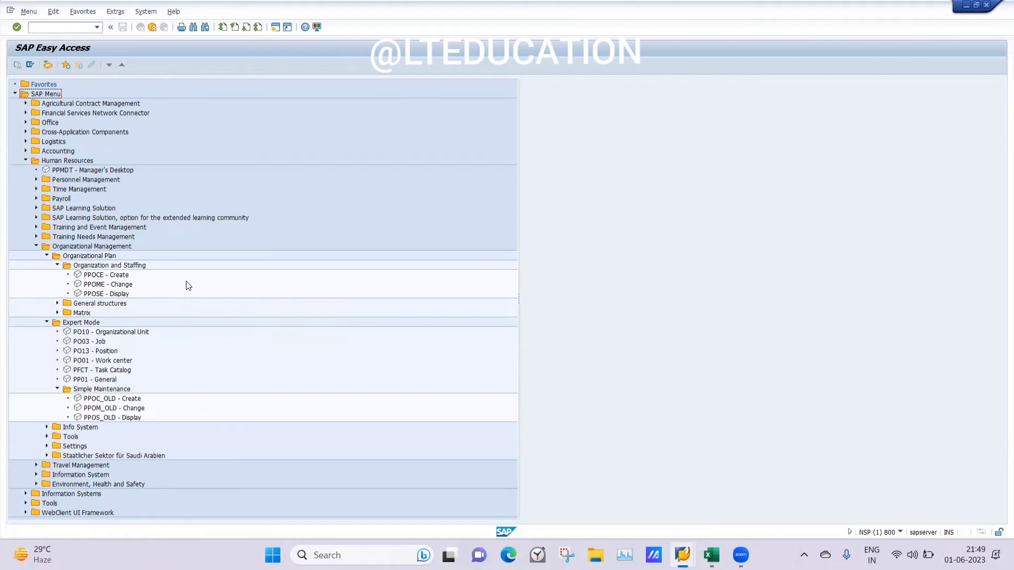
right_click(187, 283)
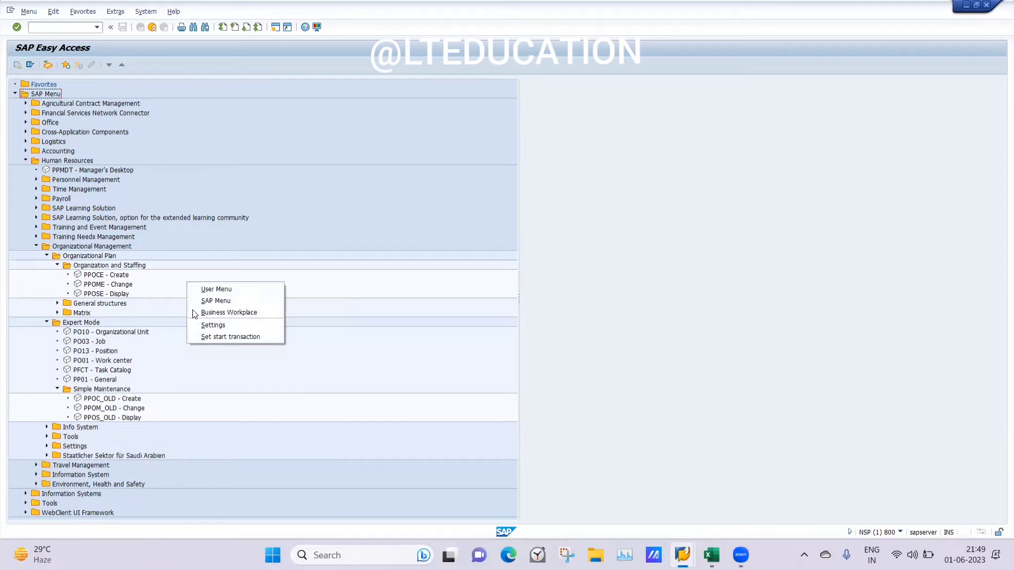
click(206, 325)
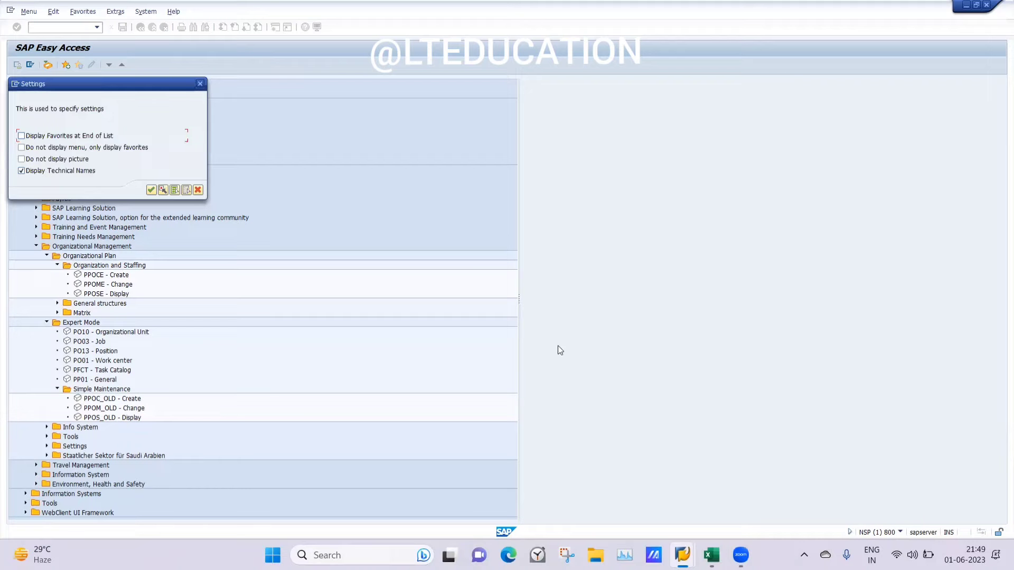
Lower the computer's speaker volume and close the Settings dialog without changing any option.
click(912, 555)
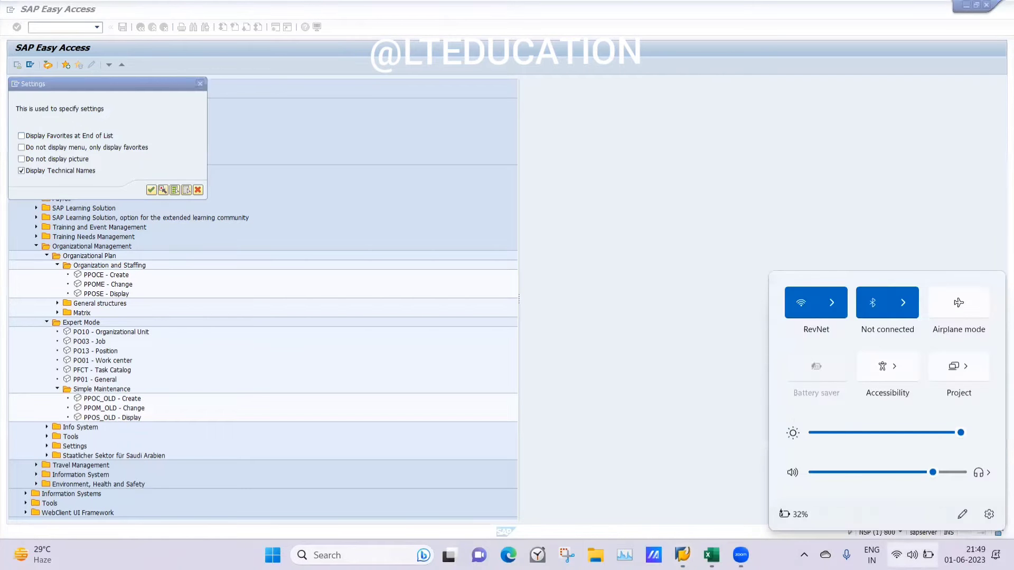
drag(901, 473, 883, 472)
click(651, 251)
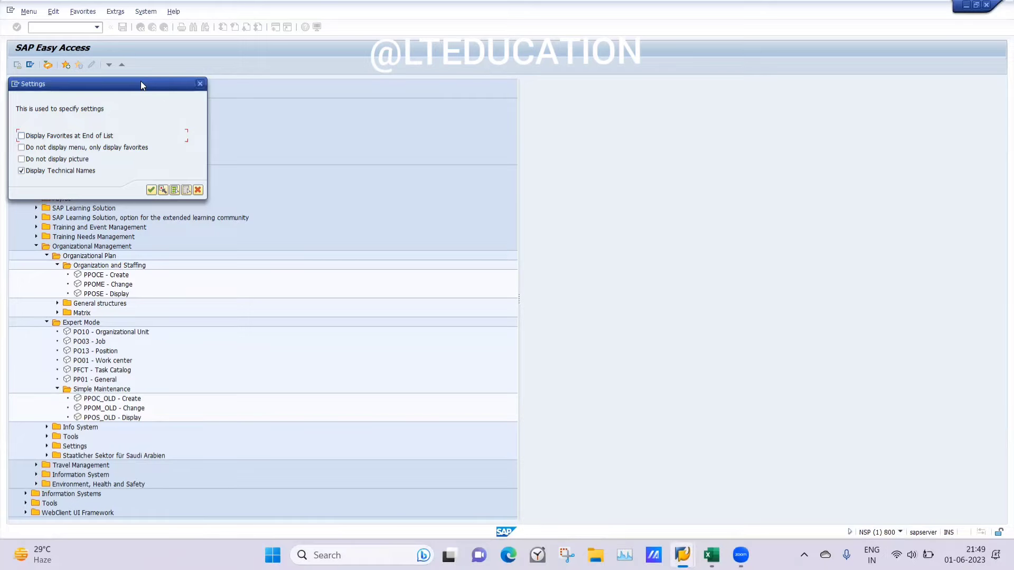
drag(140, 80, 546, 146)
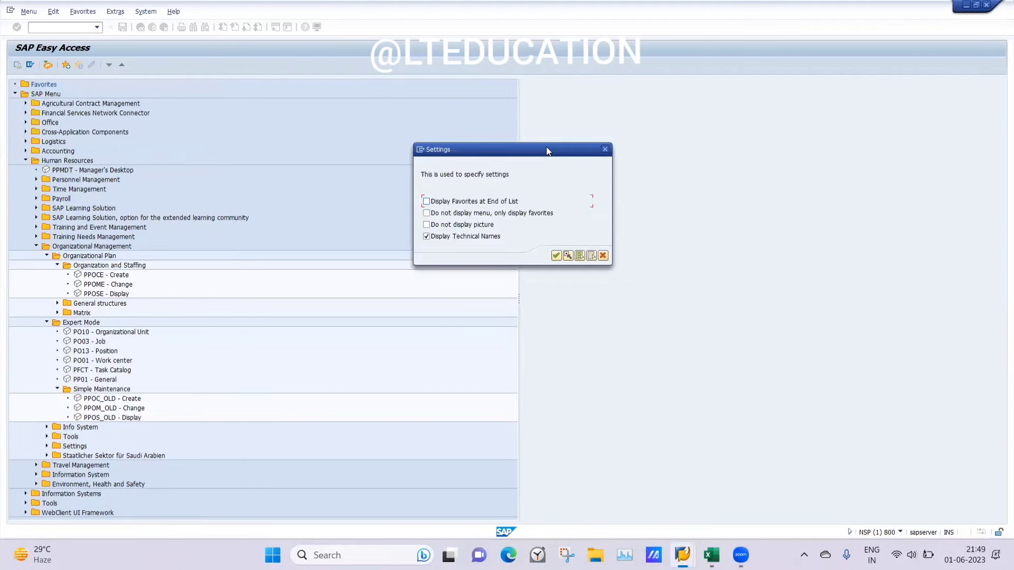
click(605, 149)
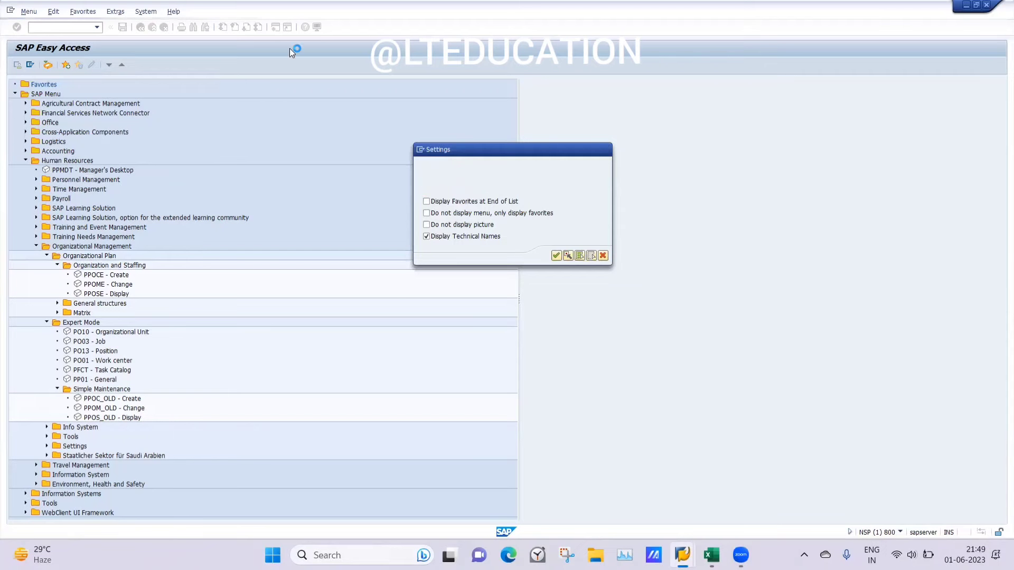
click(63, 28)
text(spr)
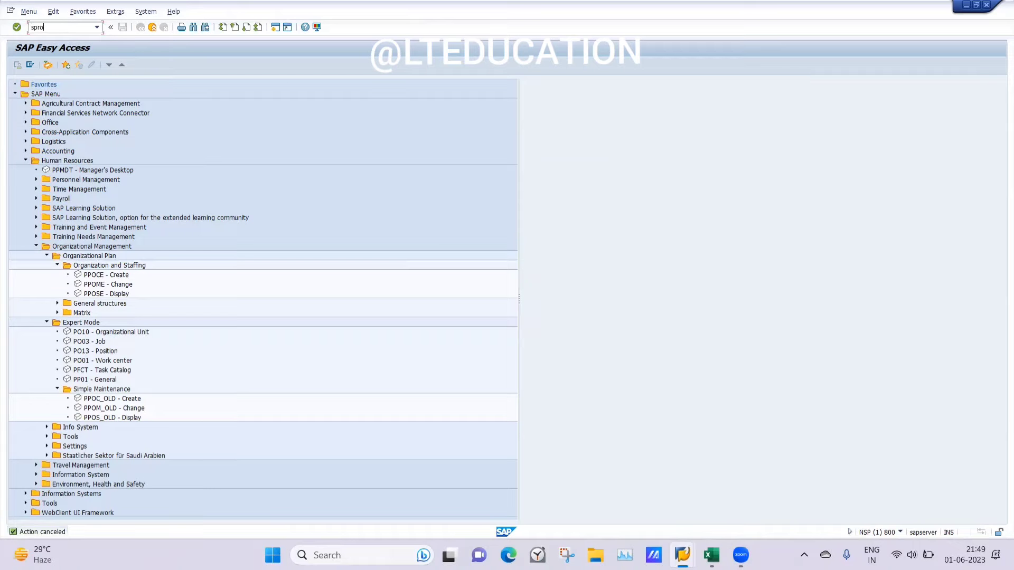
key(BackSpace)
key(BackSpace)
key(BackSpace)
Reopen the menu settings, review the Display Technical Names option with the menu tree in view, and close the dialog unchanged.
right_click(279, 273)
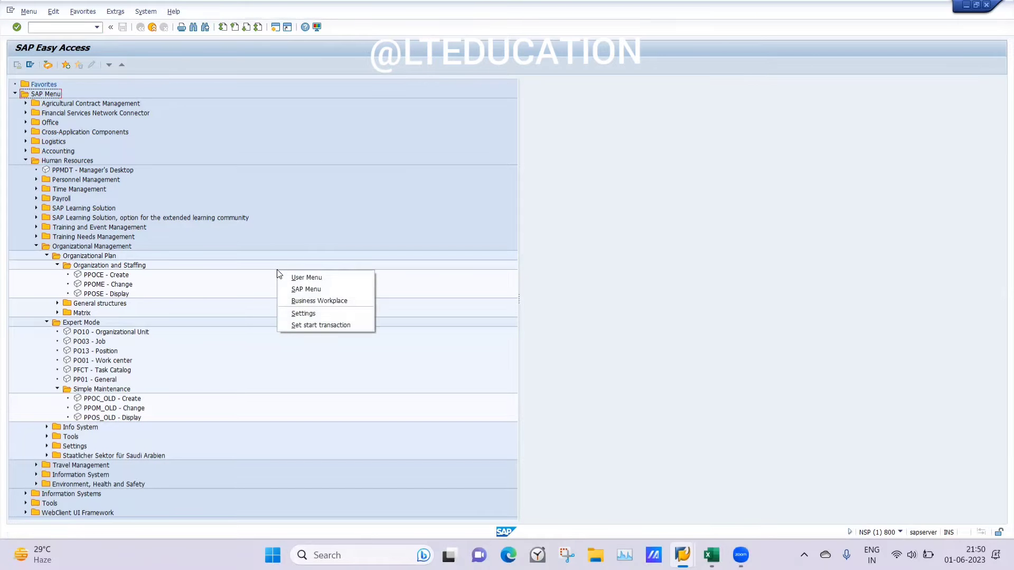
click(304, 313)
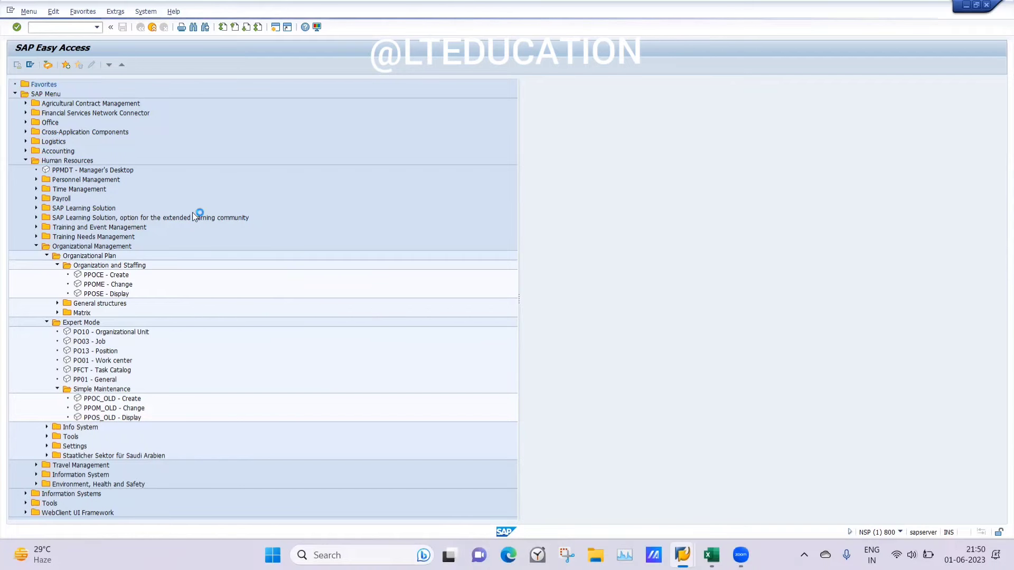
drag(90, 84, 353, 221)
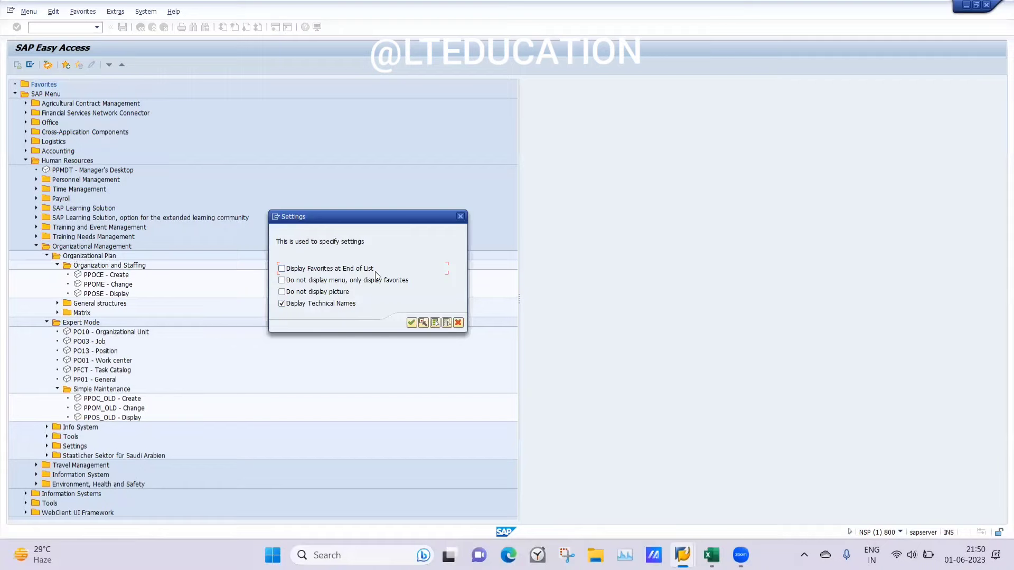
click(462, 218)
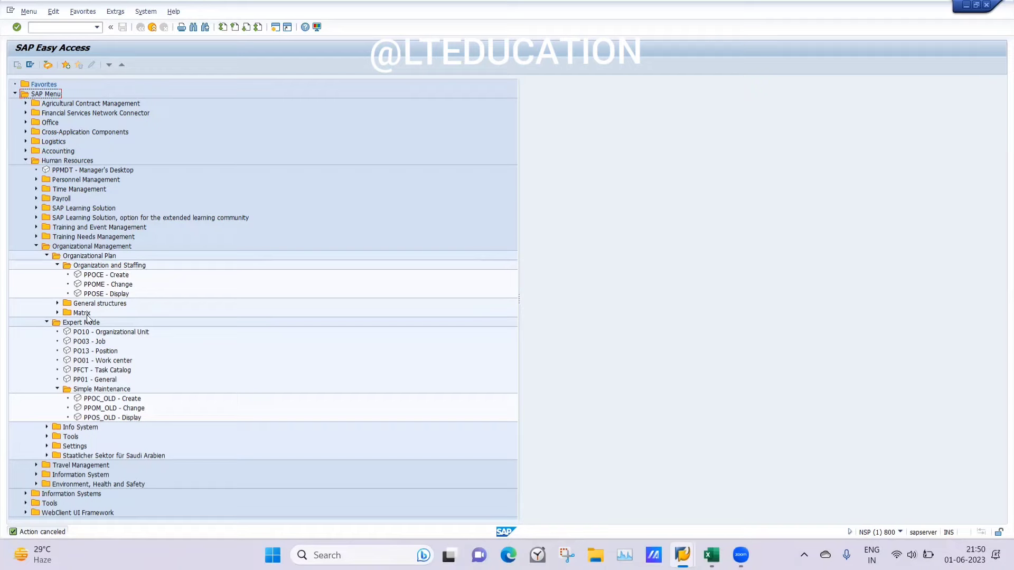
Open a new SAP session and start transaction PPOCE for creating a root organizational object.
click(275, 29)
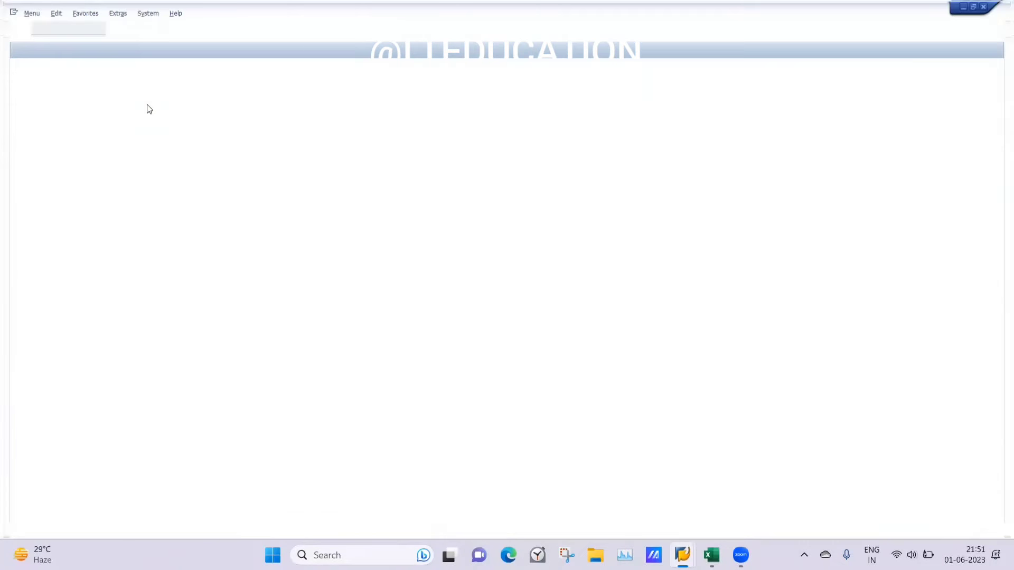
text(pppoc)
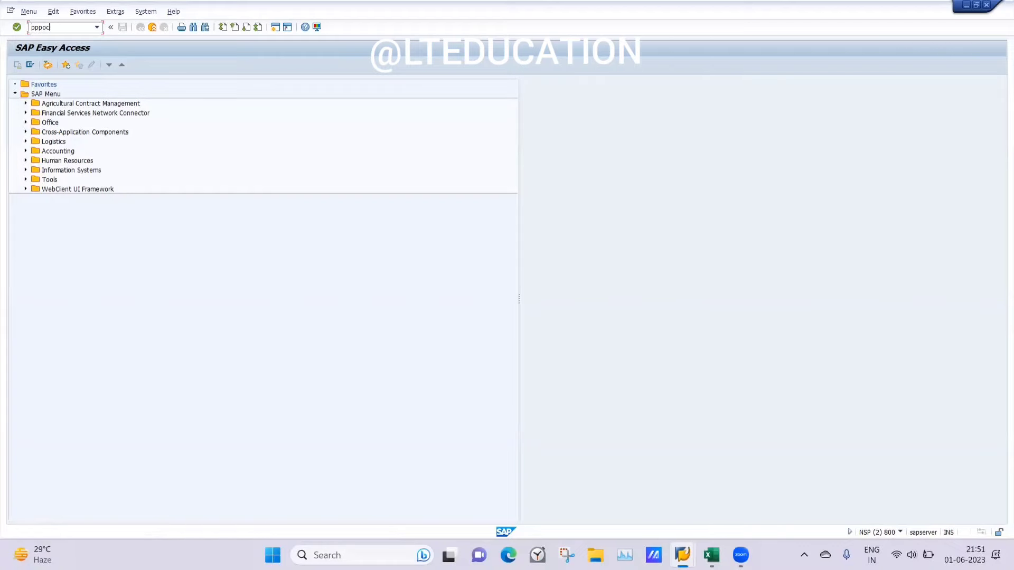
key(BackSpace)
key(BackSpace)
key(BackSpace)
key(Return)
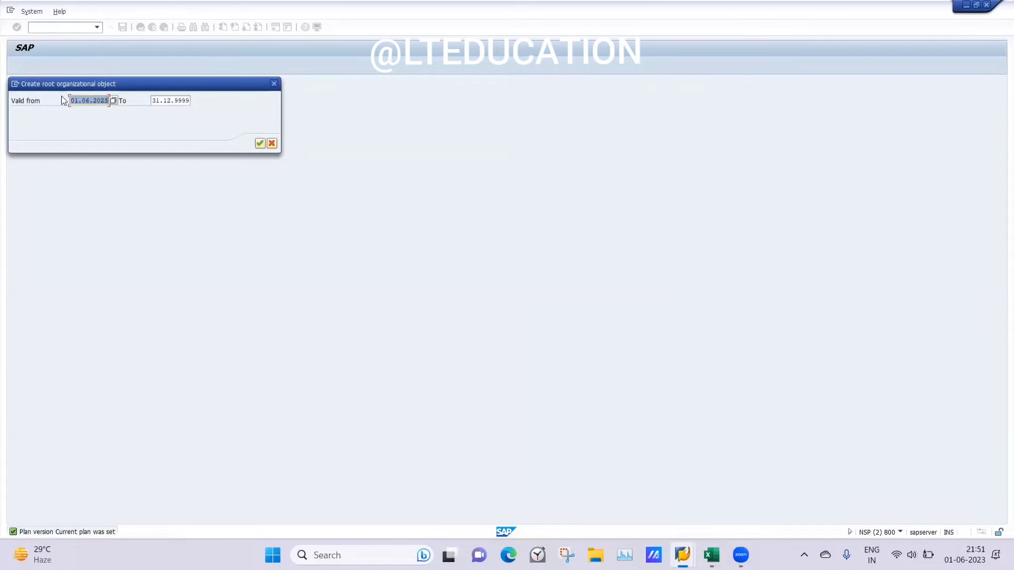
Create the root organizational object with a validity start date of 01.01.1900, keeping 31.12.9999 as the end date.
text(01.01)
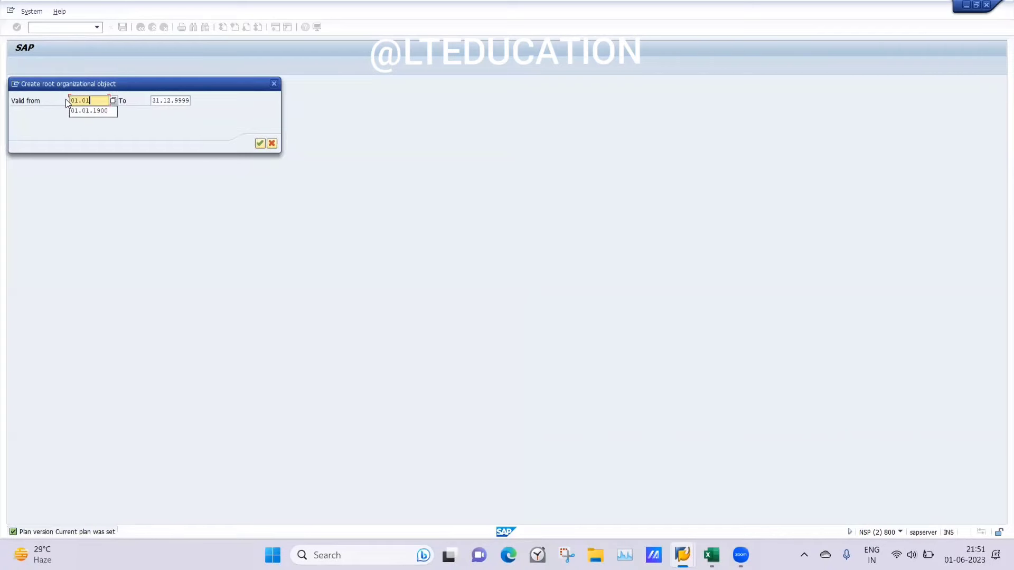
text(.1900)
drag(121, 84, 314, 131)
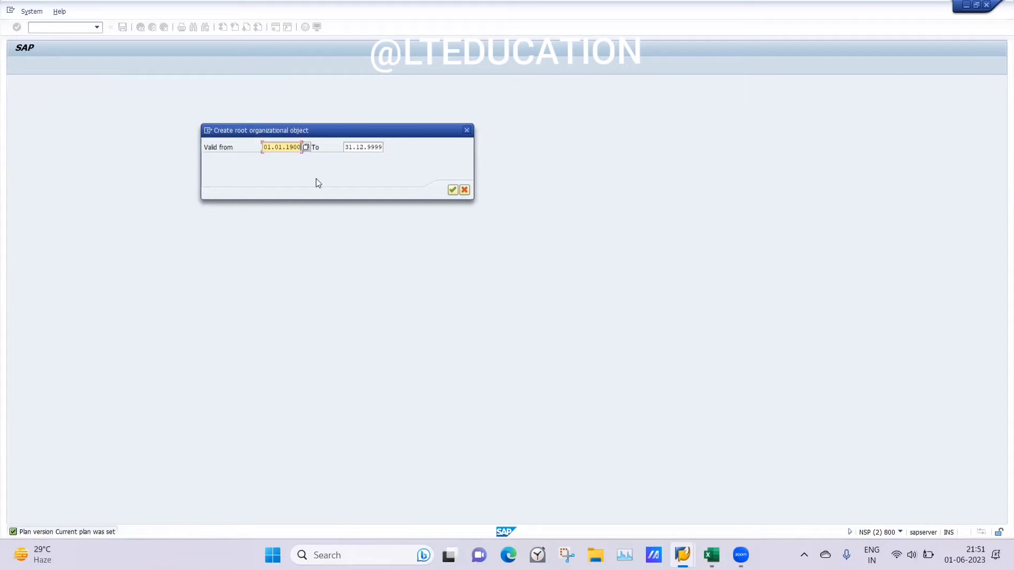
click(451, 193)
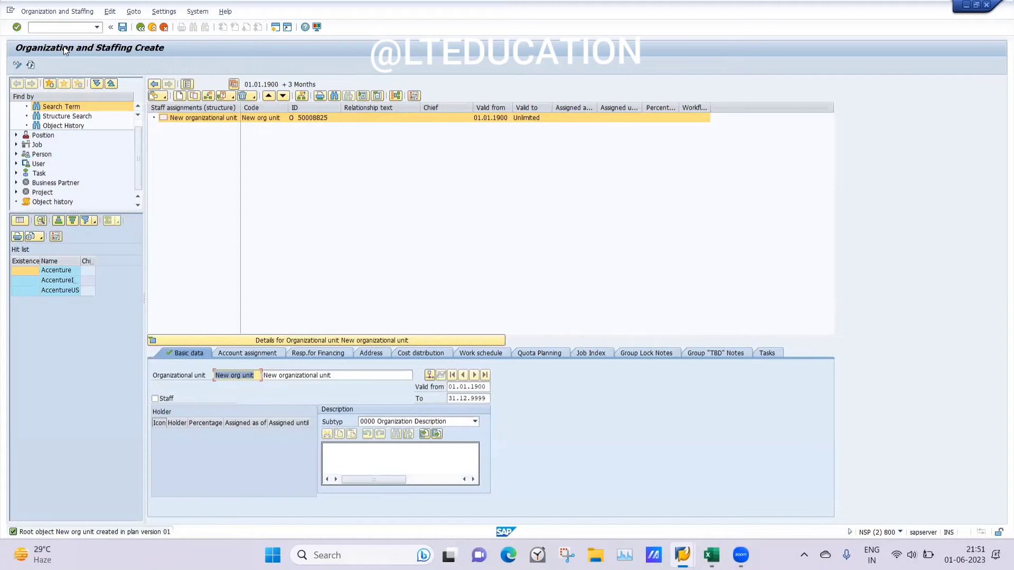
Check the Organization and Staffing transactions in the SAP Easy Access window and return to the Organization and Staffing Create session.
mouse_move(682, 555)
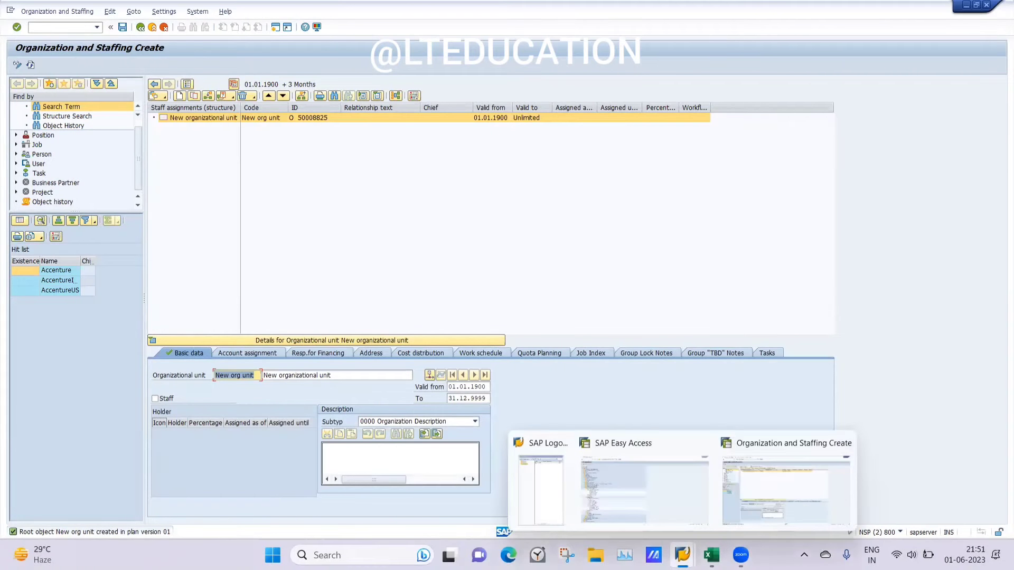
click(634, 493)
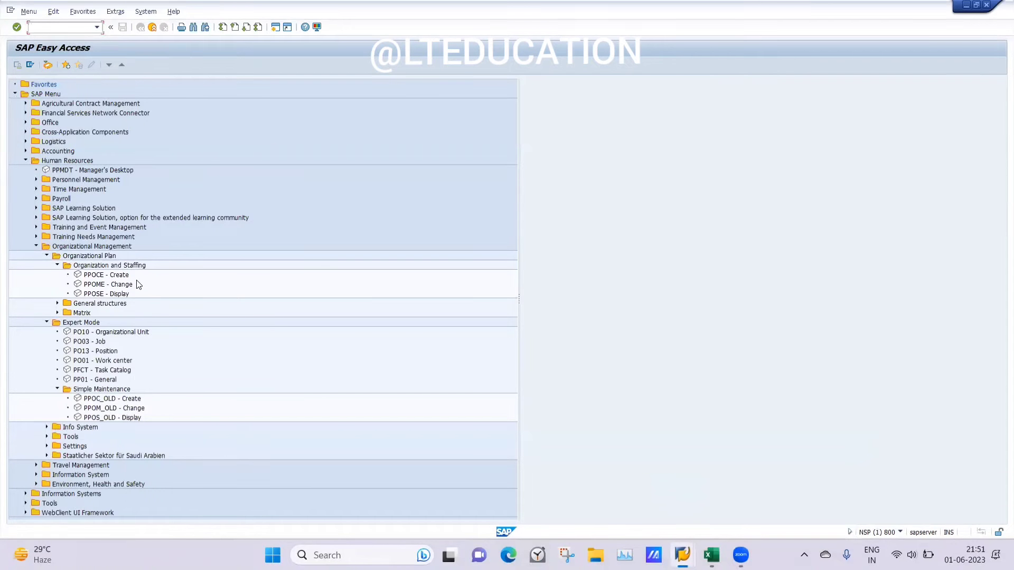
mouse_move(682, 555)
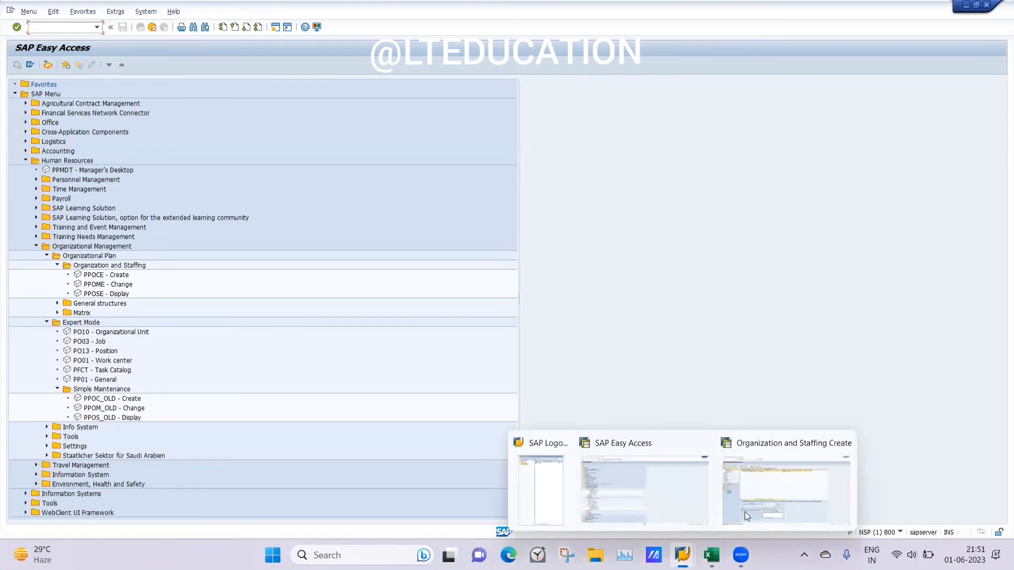
click(759, 502)
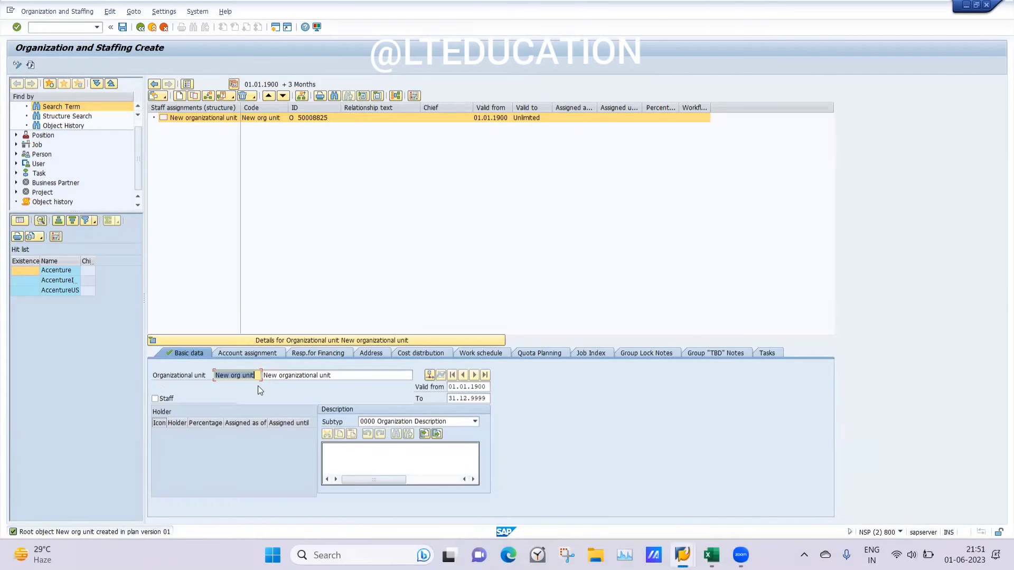
Enter IBM as both the code and the name of the new organizational unit, save it and refresh the structure.
text(IBM)
key(Tab)
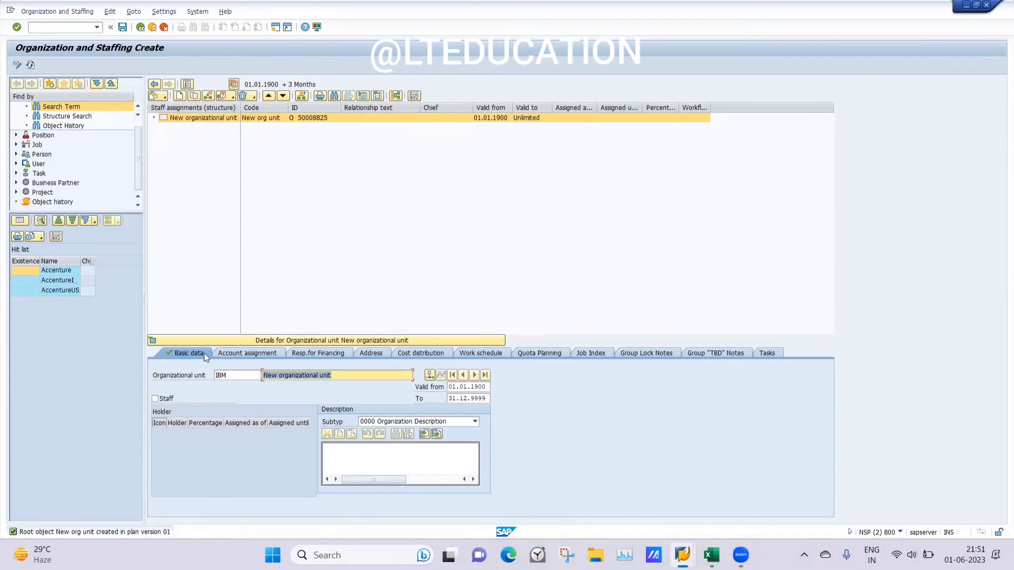
text(IBM)
key(Return)
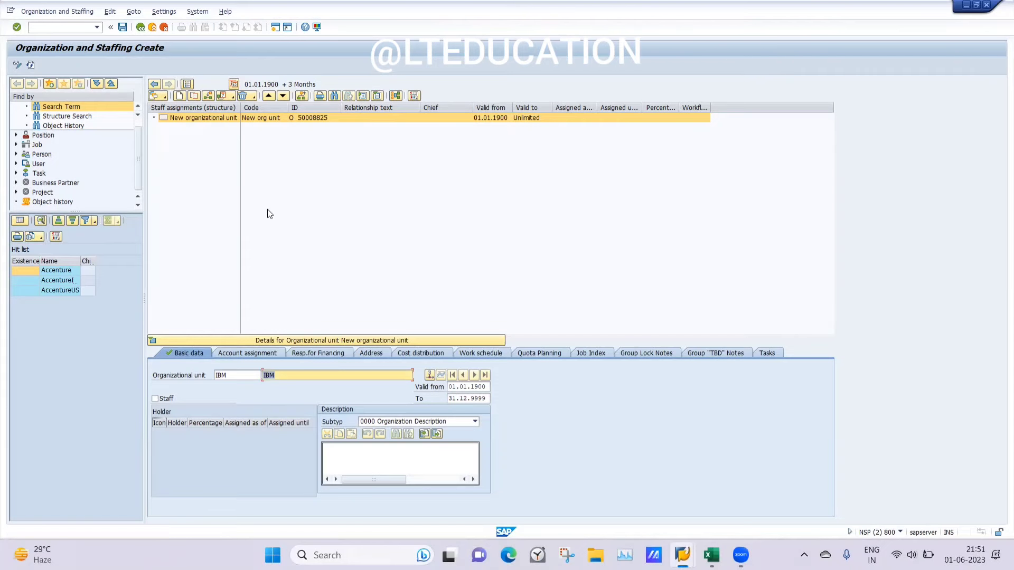
click(122, 27)
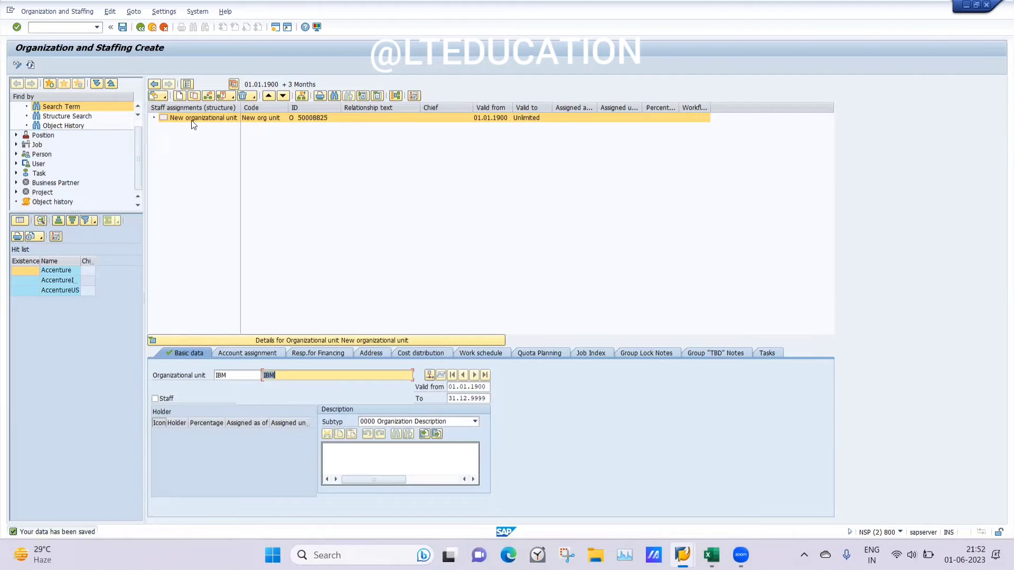
click(32, 65)
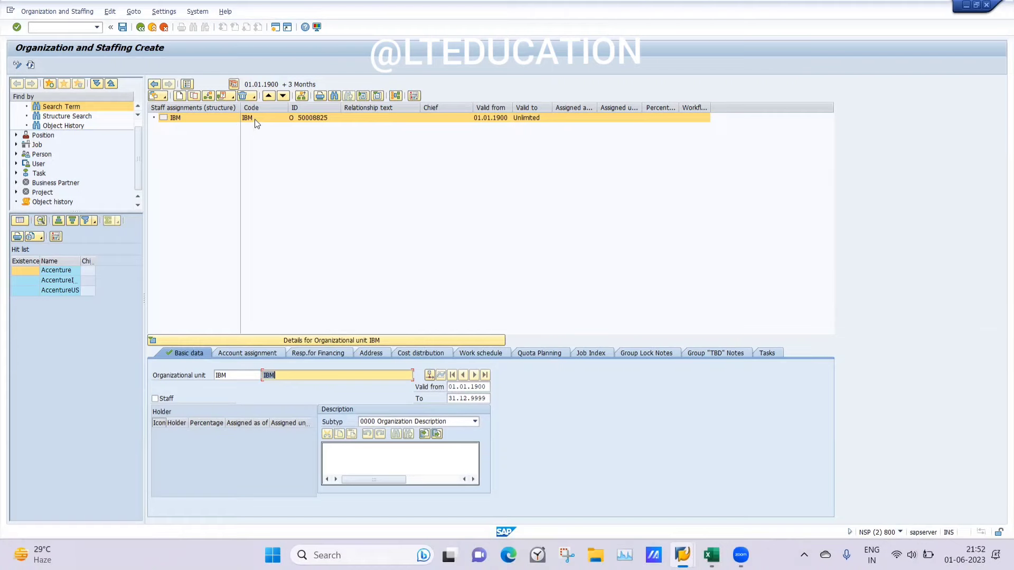
Select the IBM unit's object ID, check the org hierarchy and positions in the New Classes workbook in Excel, and return to SAP.
click(319, 123)
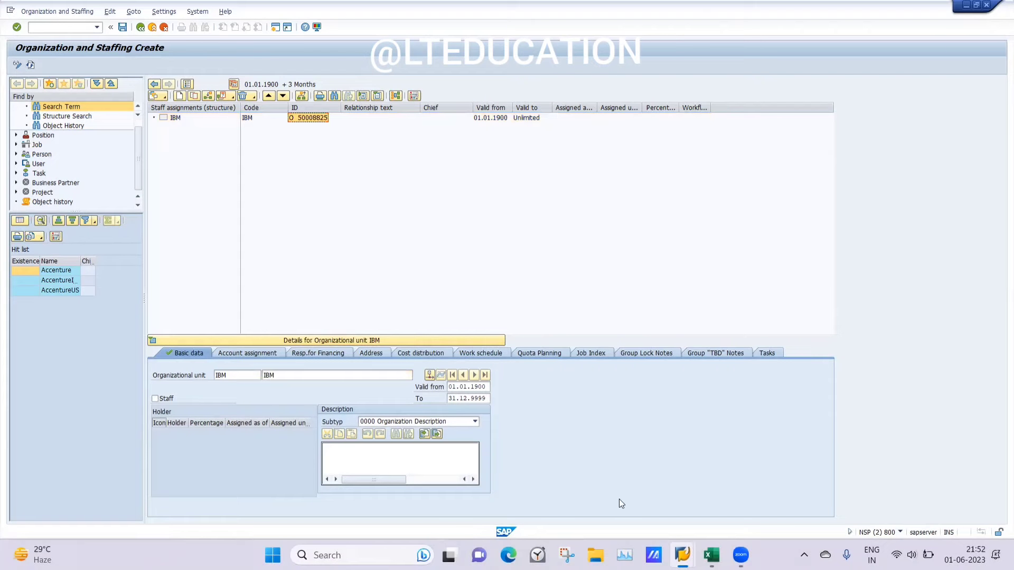
click(711, 555)
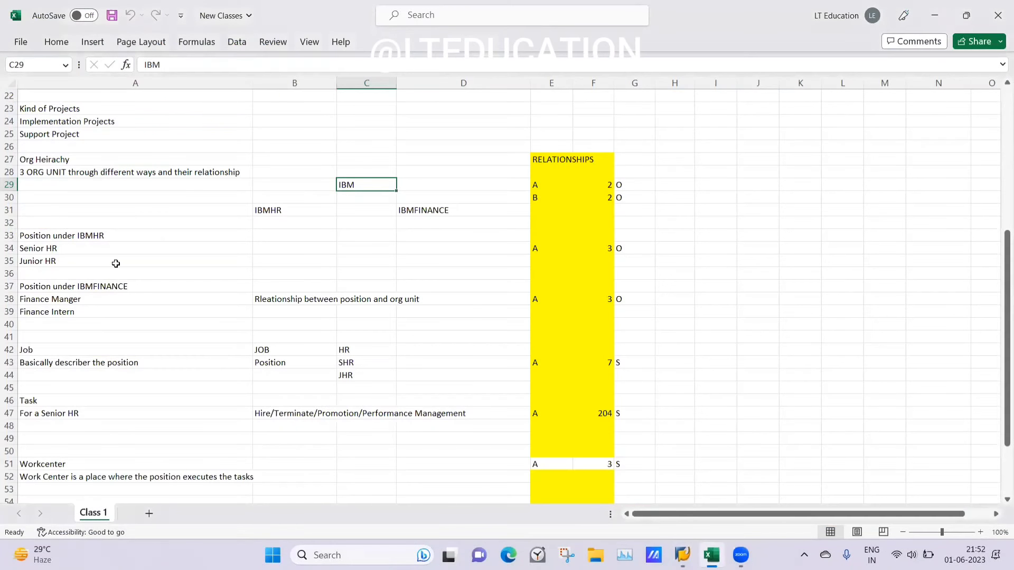
click(113, 287)
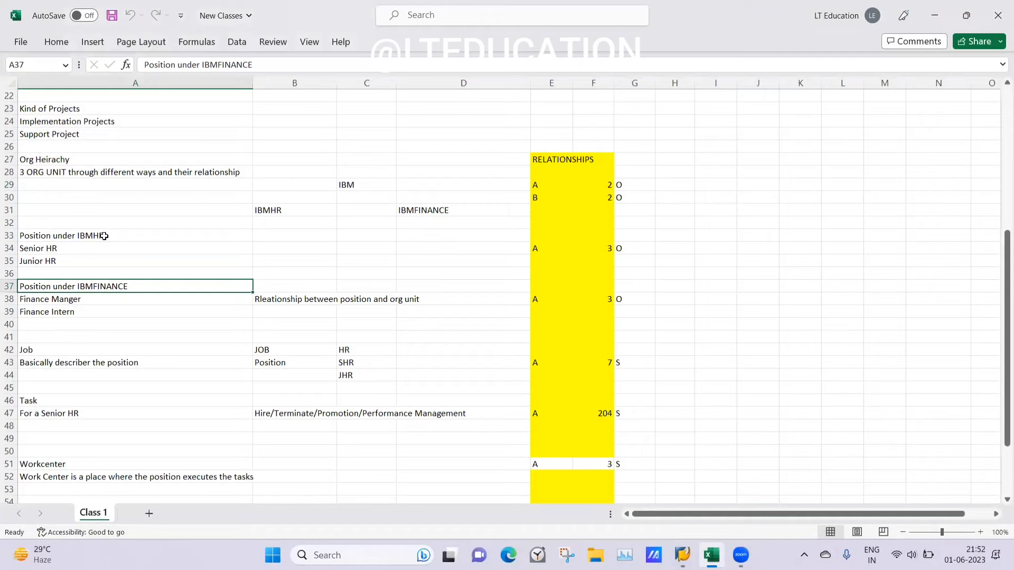
click(682, 555)
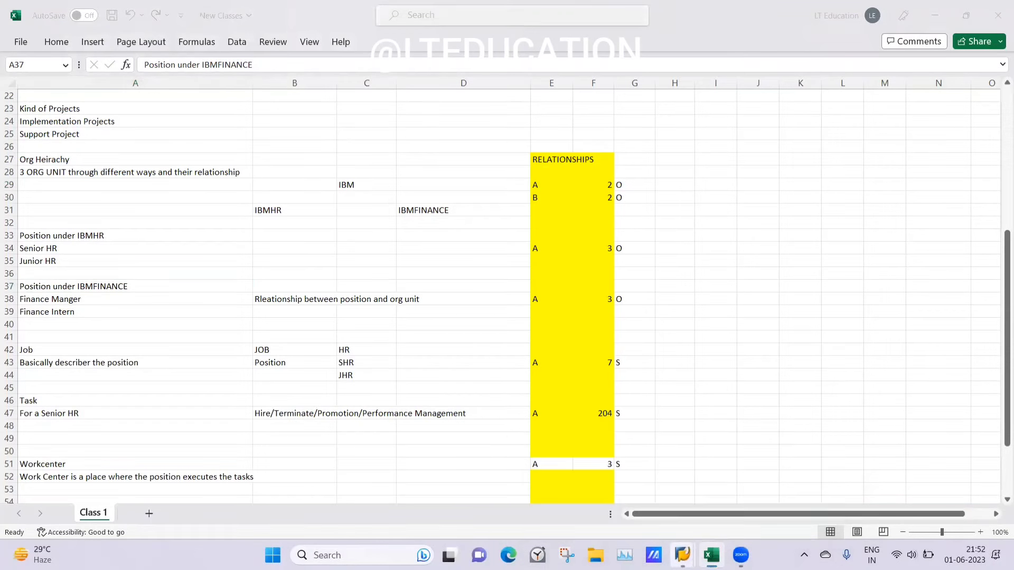
click(750, 489)
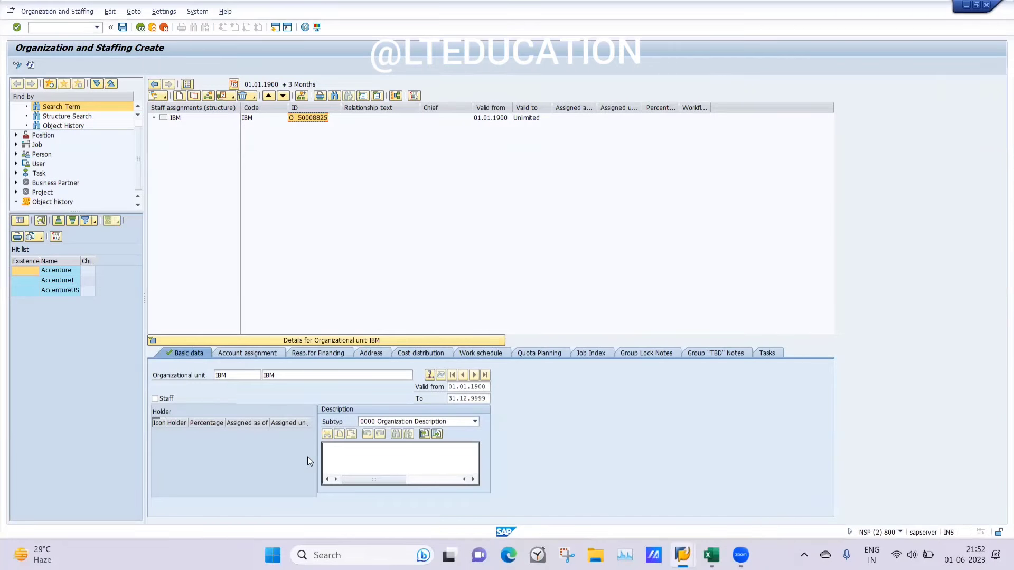
Capture the staff assignments column headers and the IBM row as a rectangular screenshot with Snipping Tool.
click(567, 553)
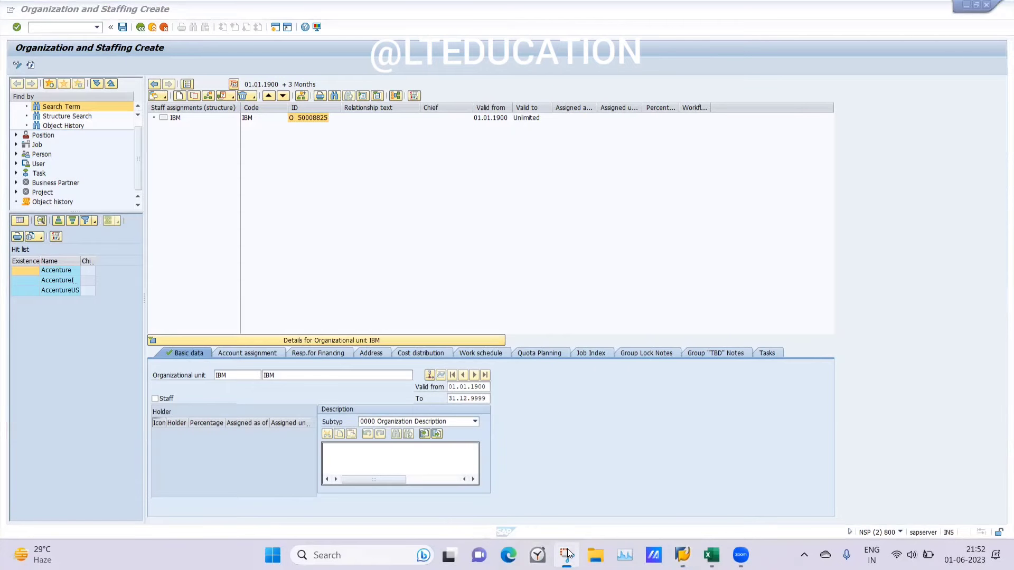
click(129, 45)
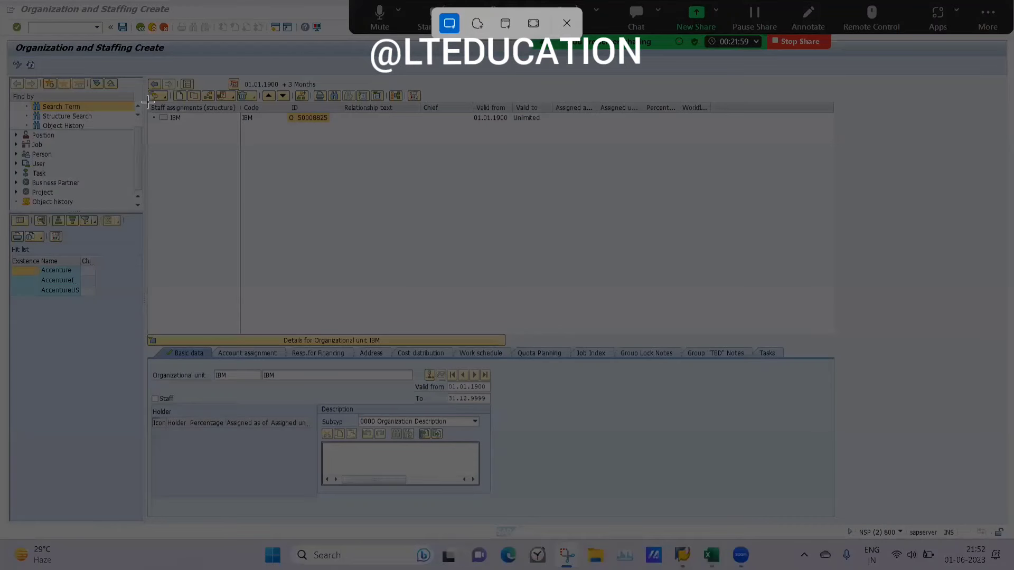
drag(147, 102, 728, 129)
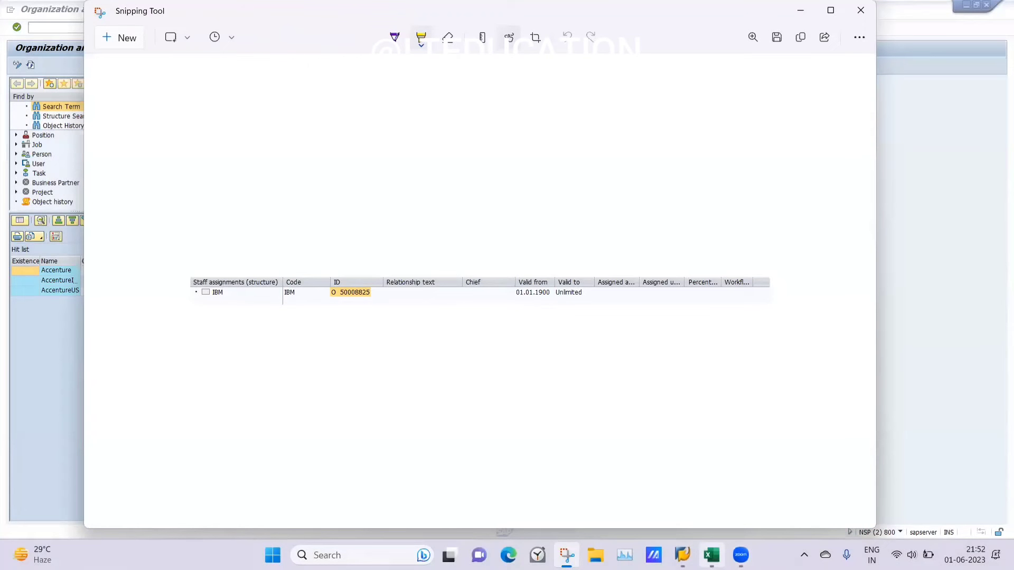
Switch to the New Classes workbook in Excel and paste the captured IBM record beside the yellow relationships block, near row 29.
click(712, 555)
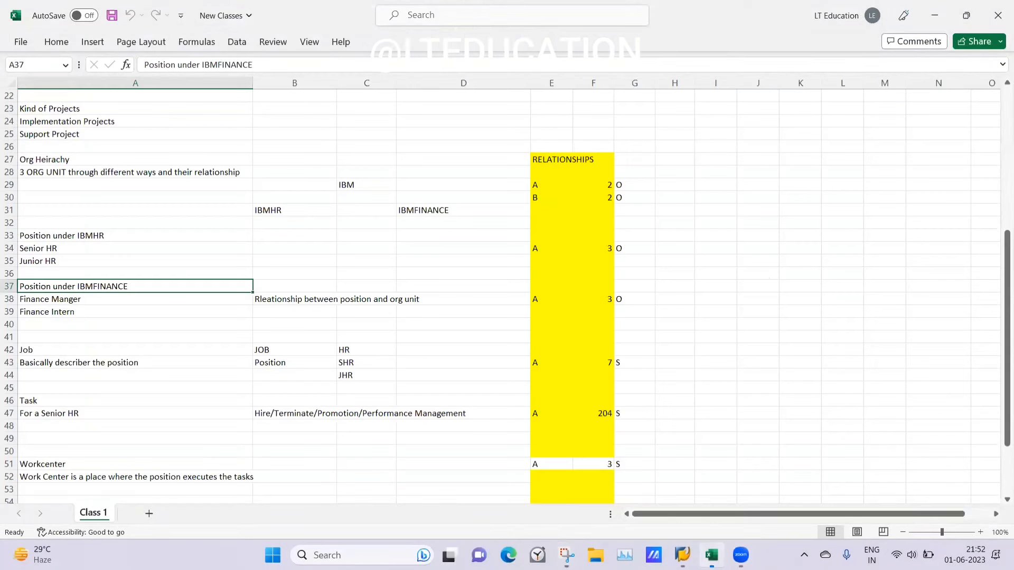
click(680, 190)
key(ctrl+v)
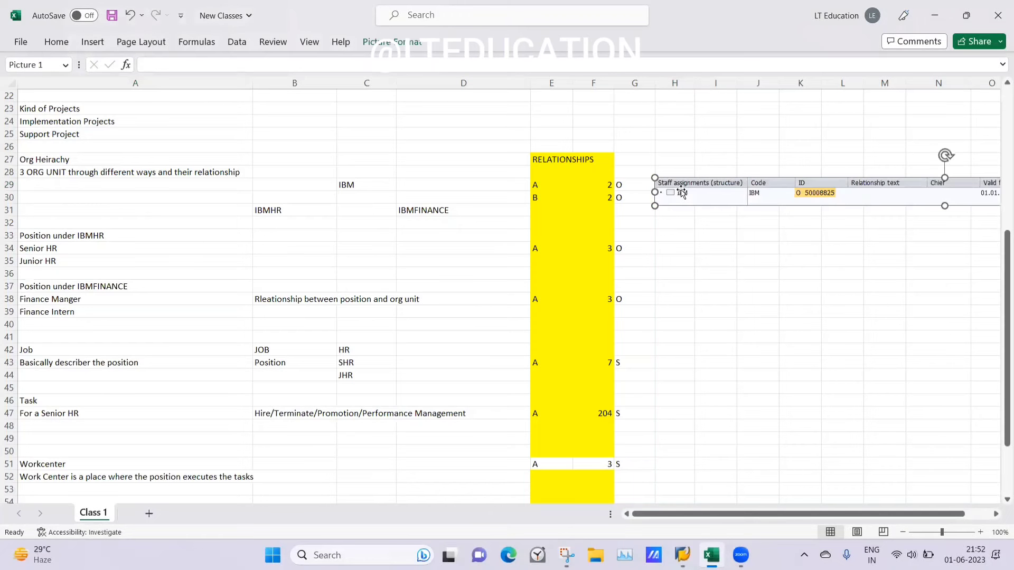
click(726, 258)
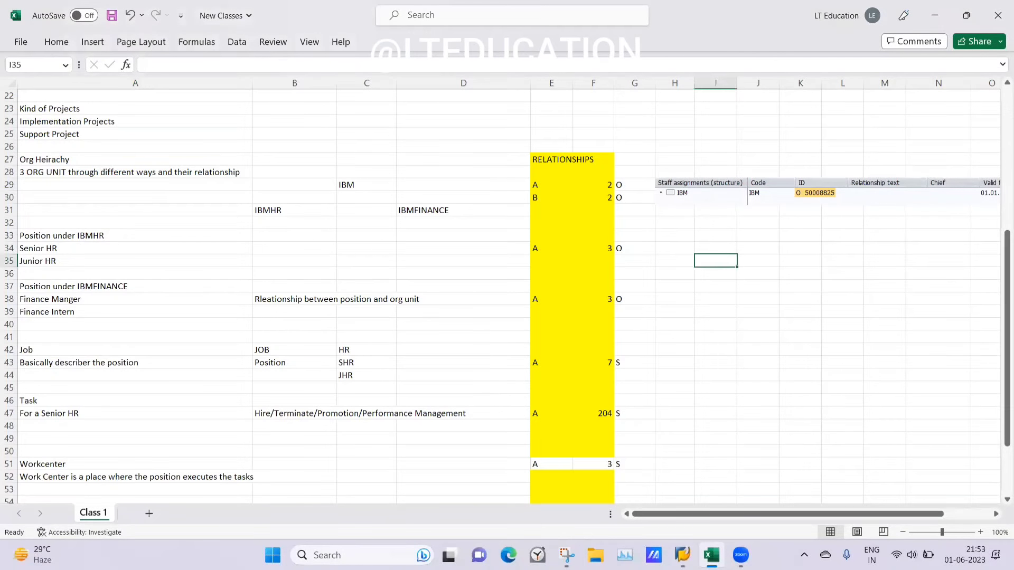
Check the IBM unit in SAP and enter its object ID O 50008825 in cell D29 beside IBM.
mouse_move(682, 554)
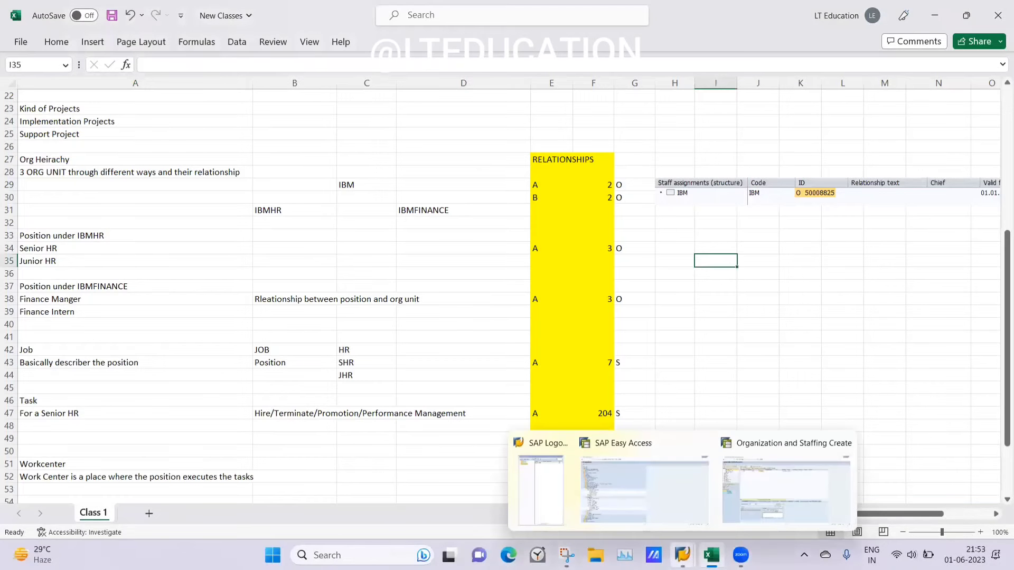
click(763, 463)
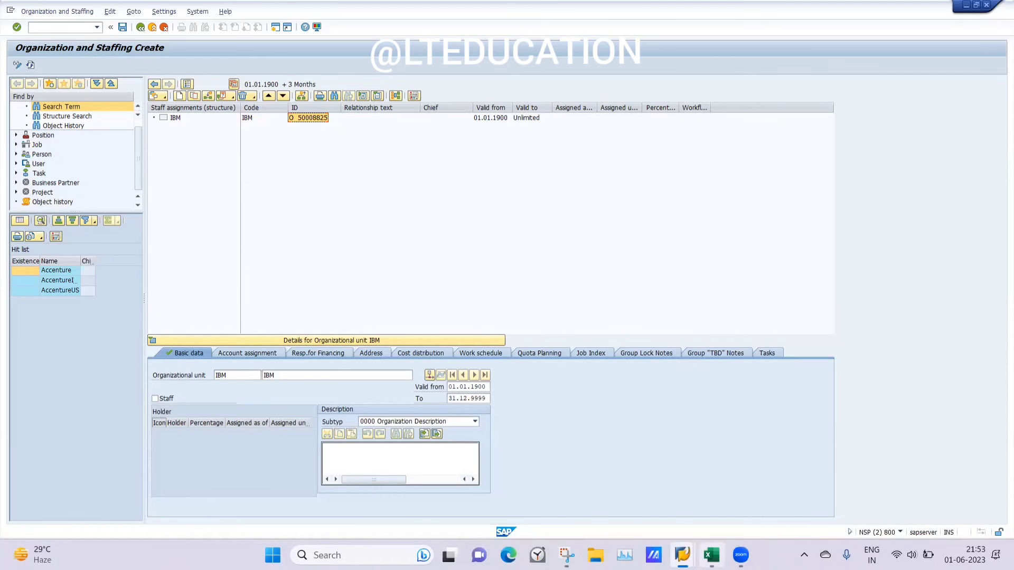
click(712, 555)
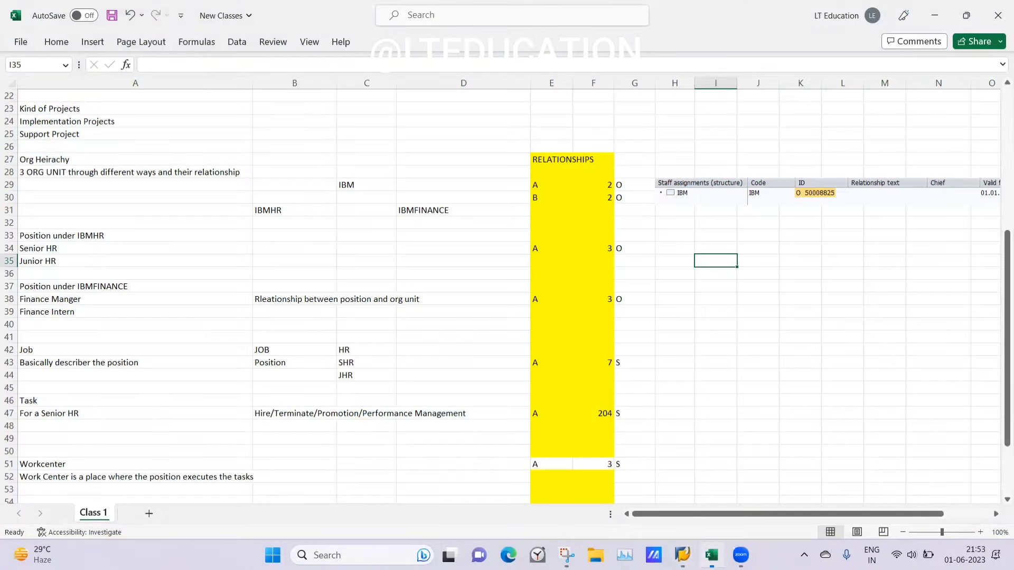
click(346, 197)
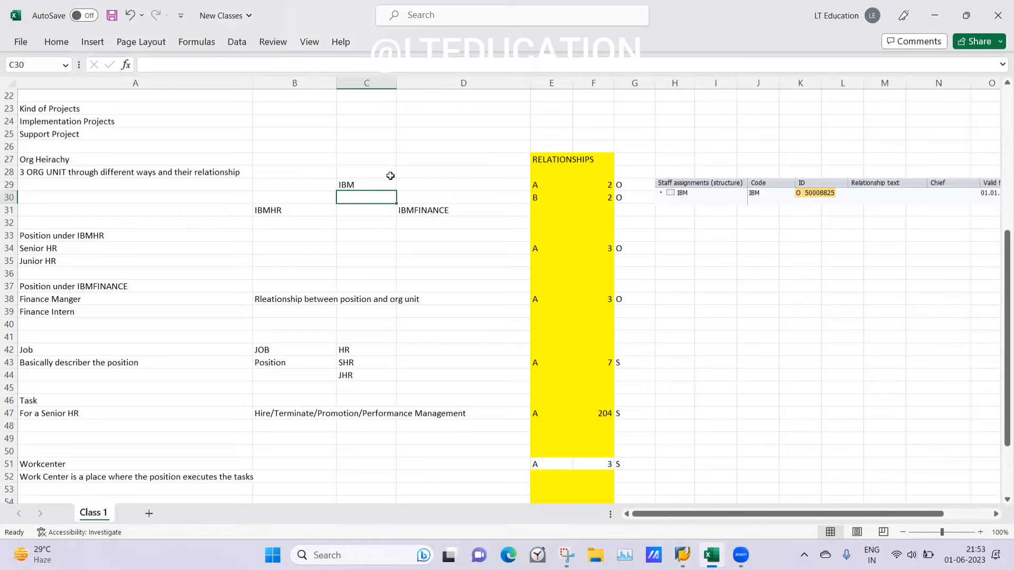
click(370, 182)
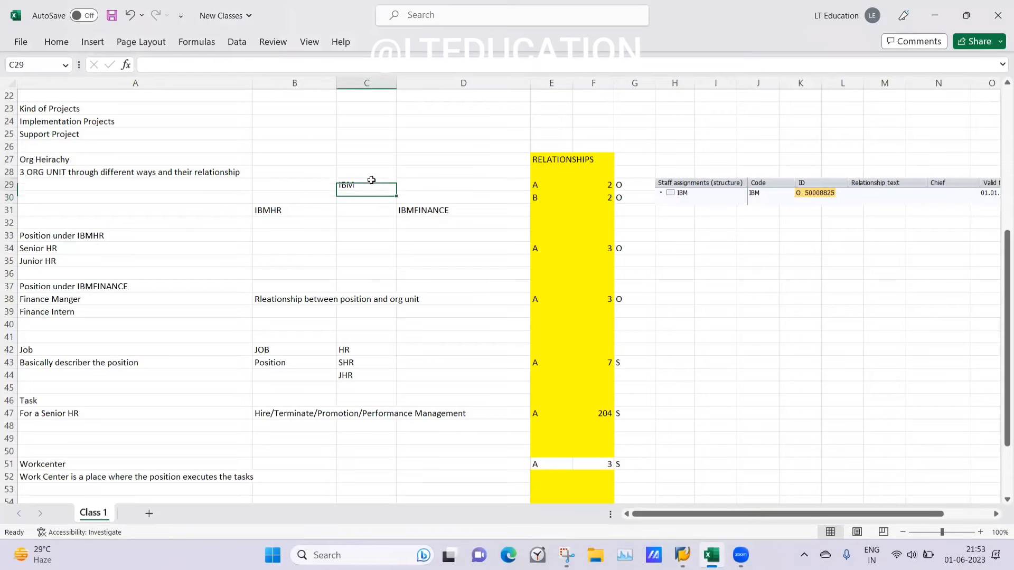
click(405, 184)
text(O 50008825)
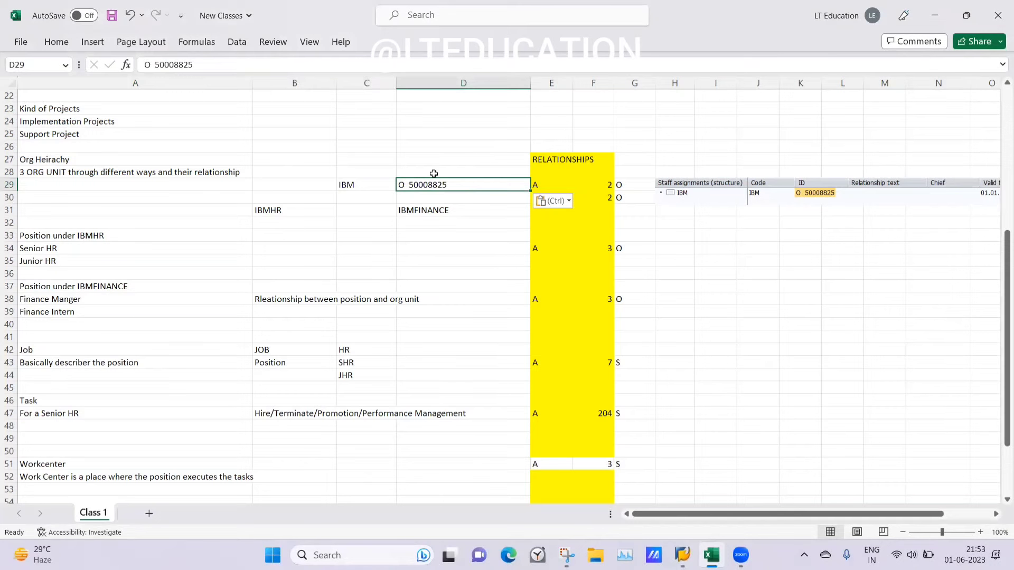
click(400, 168)
click(362, 181)
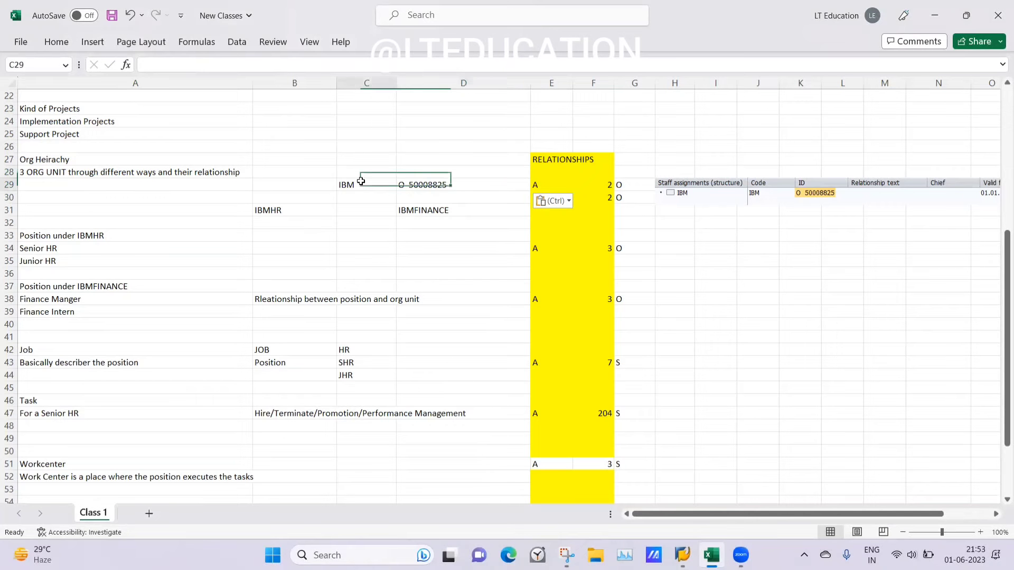
Remove the O prefix from the object ID in cell D29 so the entry reads 50008825.
click(424, 183)
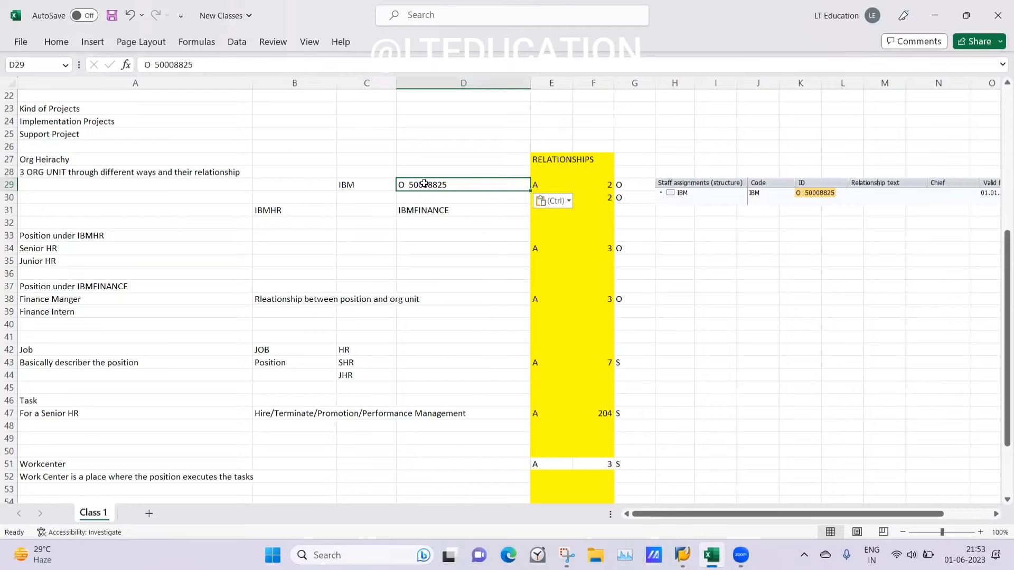
double_click(410, 185)
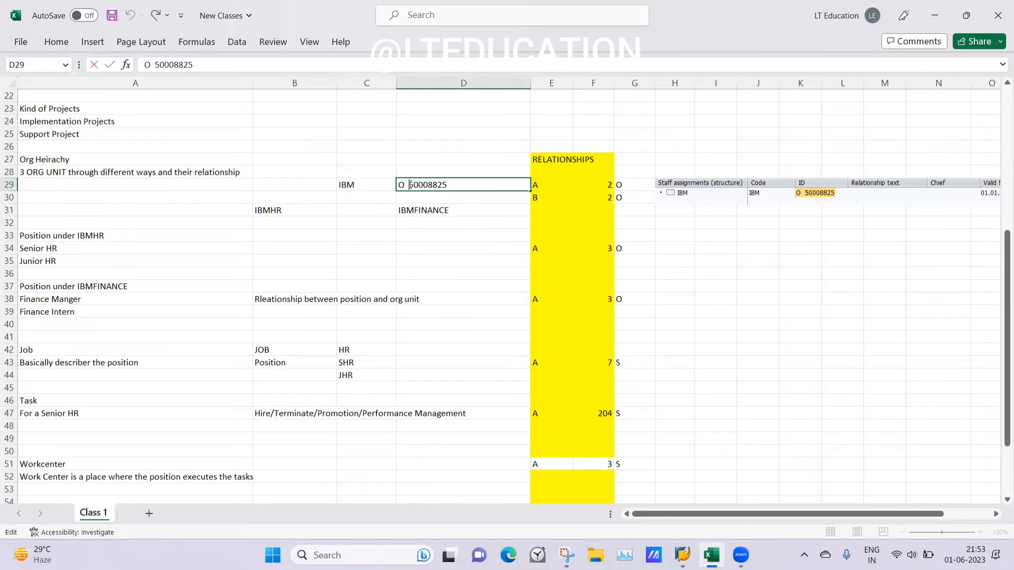
key(BackSpace)
key(BackSpace)
click(377, 193)
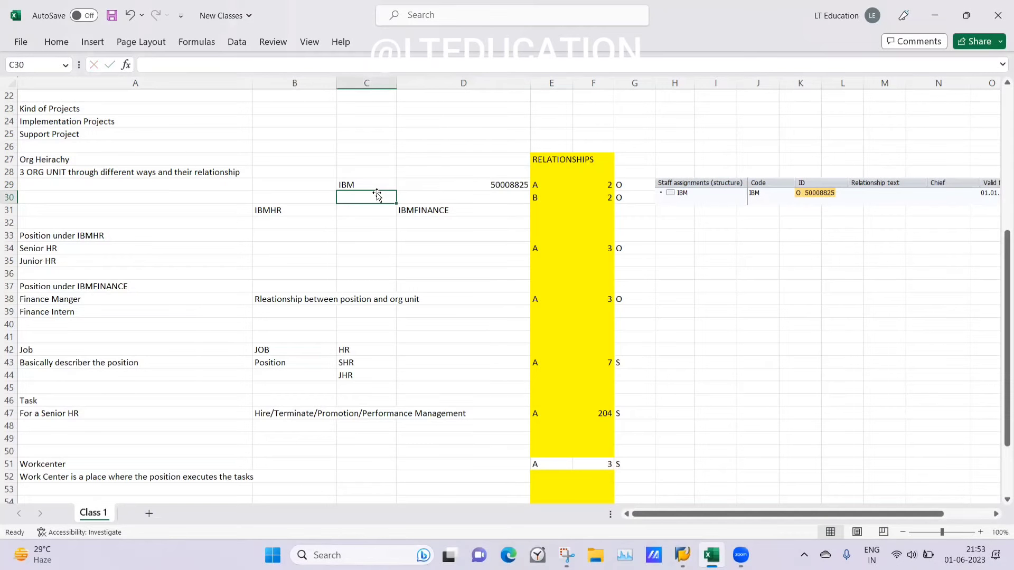
Clear the object ID from cell D29.
click(503, 185)
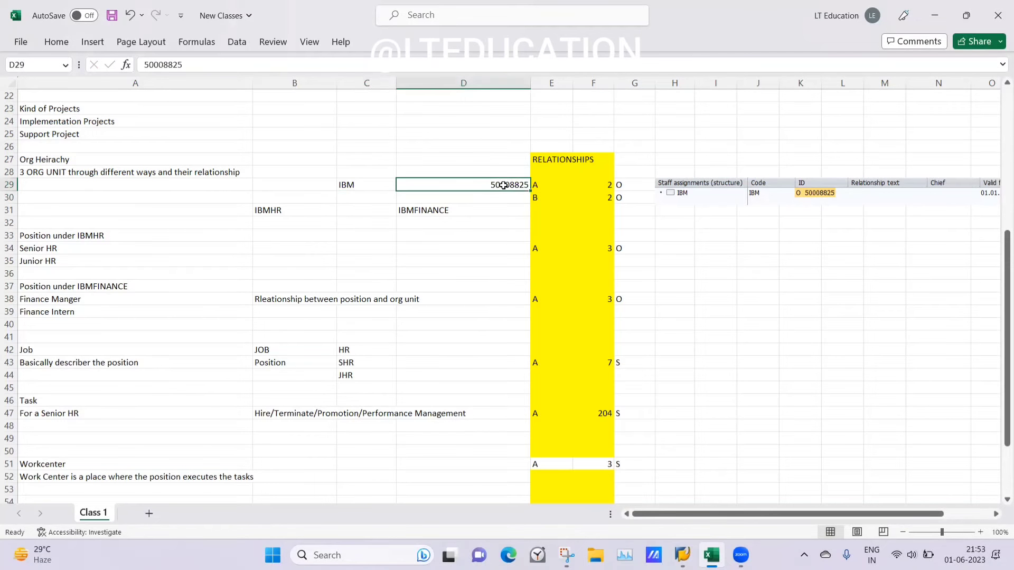
key(Delete)
click(679, 220)
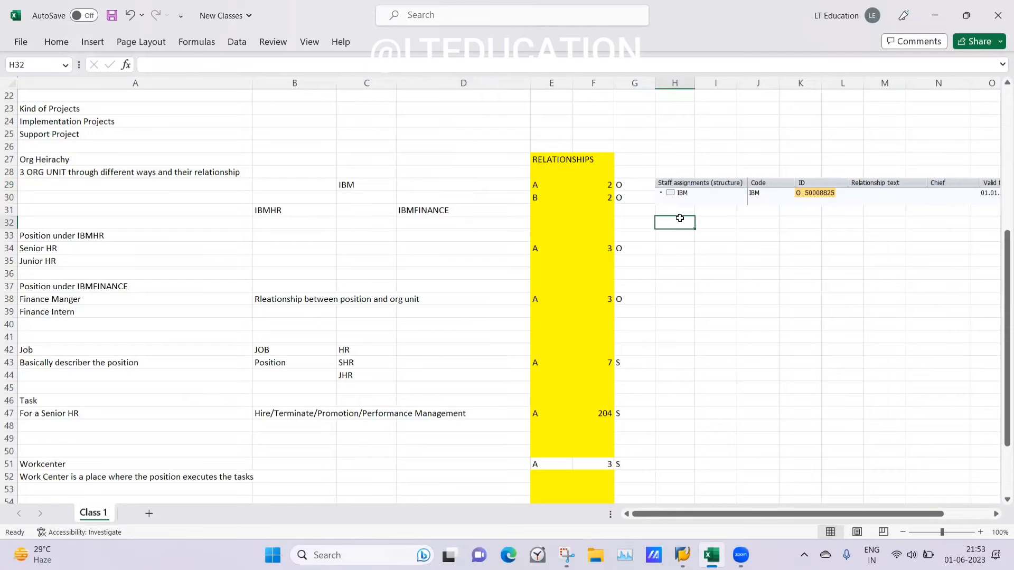
Review the IBM and IBMHR entries in the workbook's org hierarchy alongside the IBM unit in SAP.
click(806, 134)
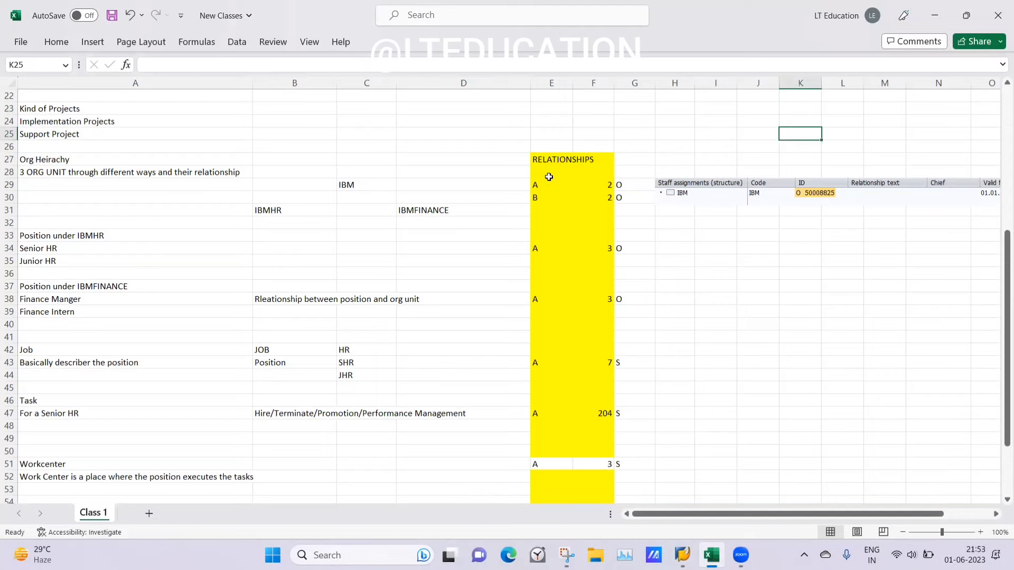
click(349, 186)
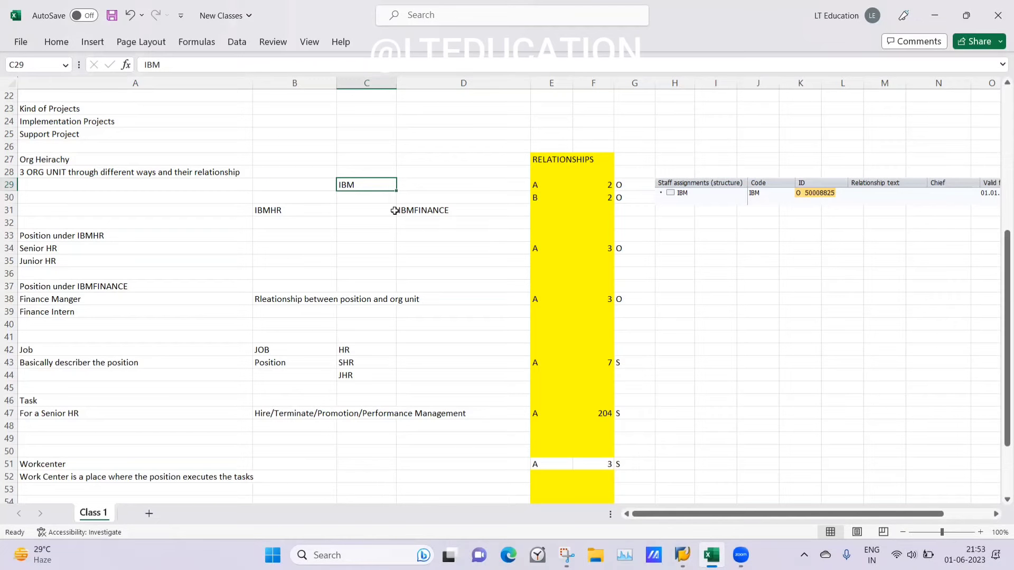
click(682, 554)
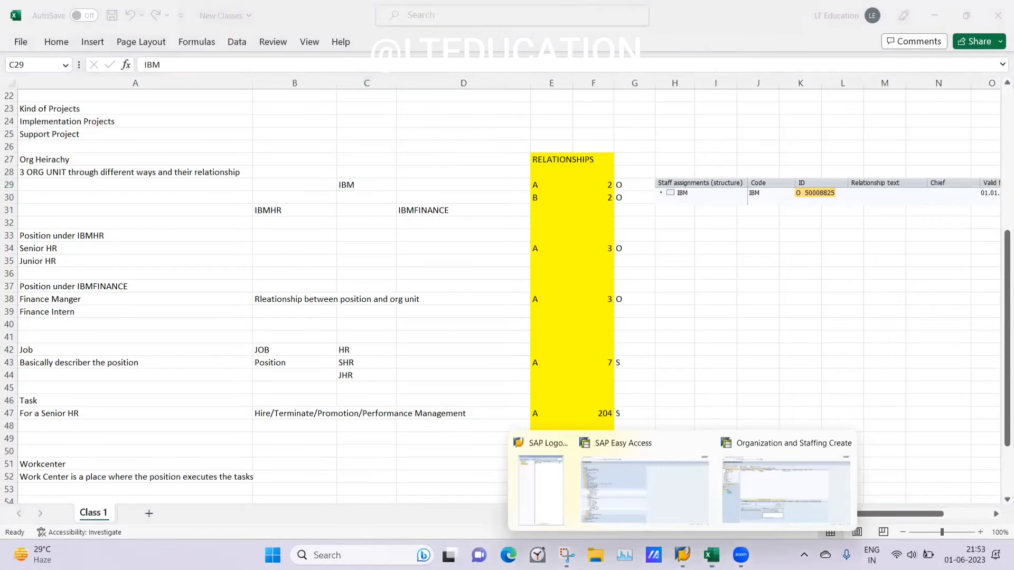
click(774, 464)
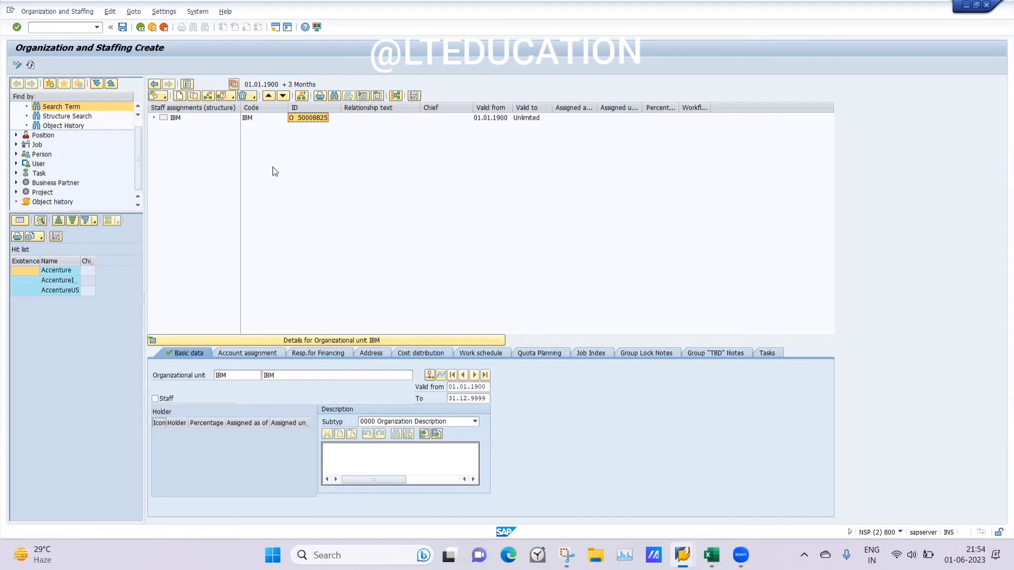
click(711, 555)
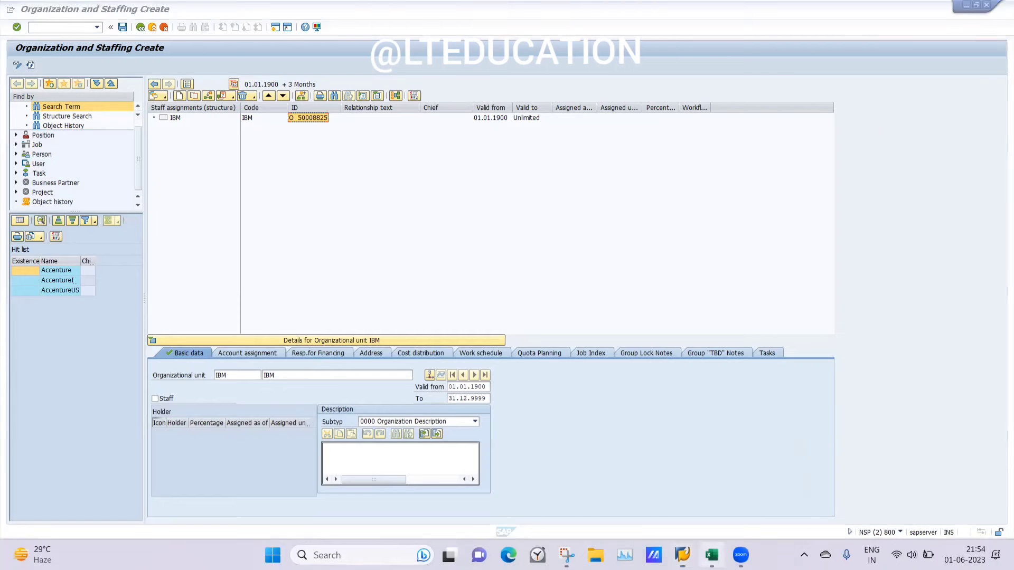
click(347, 230)
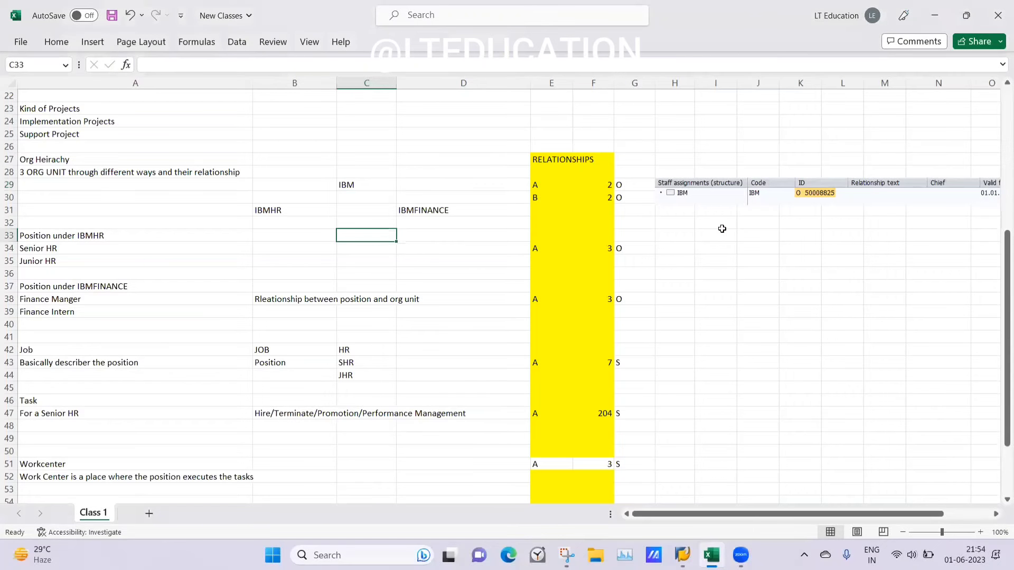
click(766, 214)
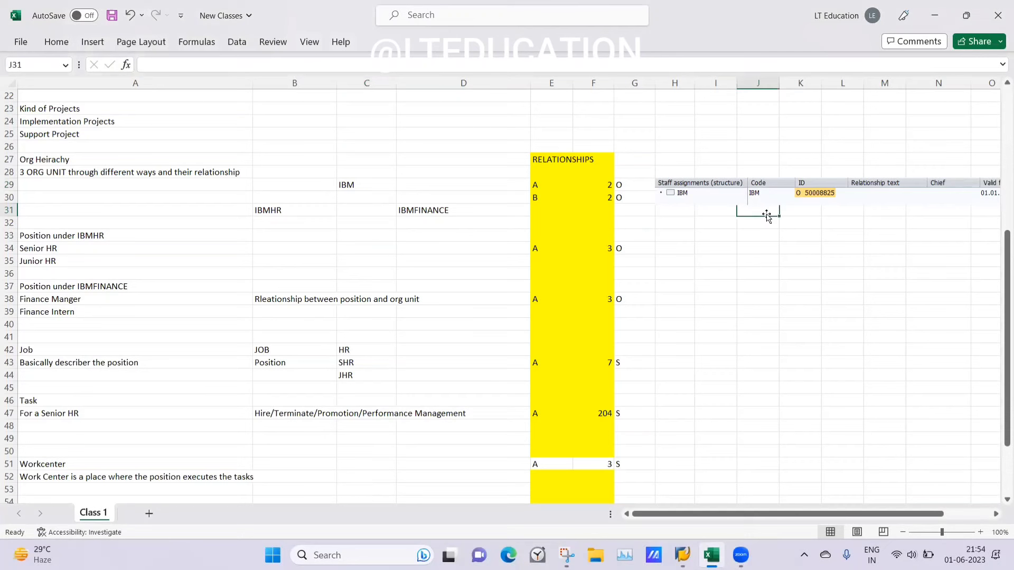
click(280, 209)
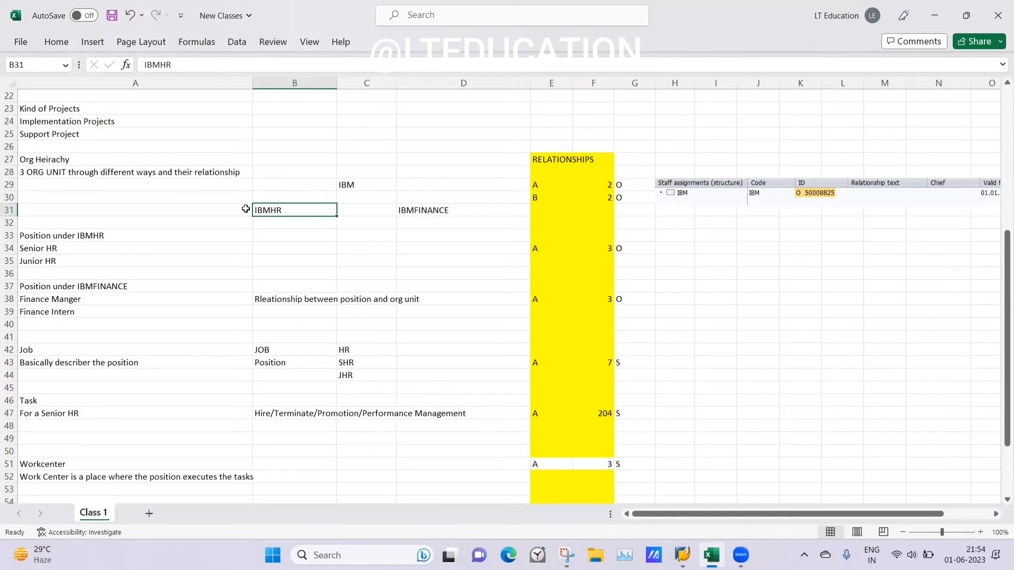
click(219, 211)
click(270, 212)
Check the Organizational Management transactions in the SAP Easy Access window and return to the Organization and Staffing Create session.
mouse_move(682, 554)
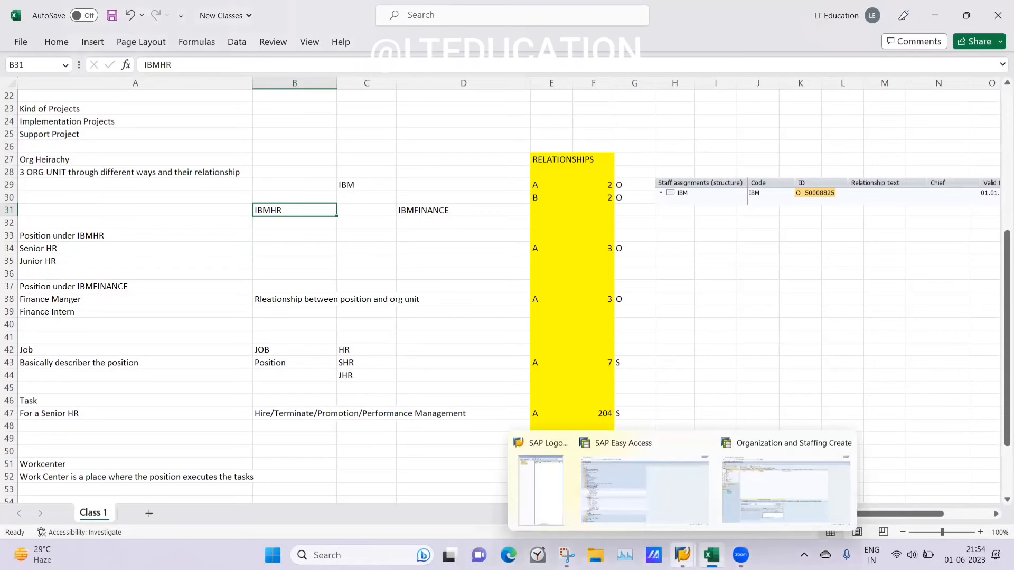
click(658, 495)
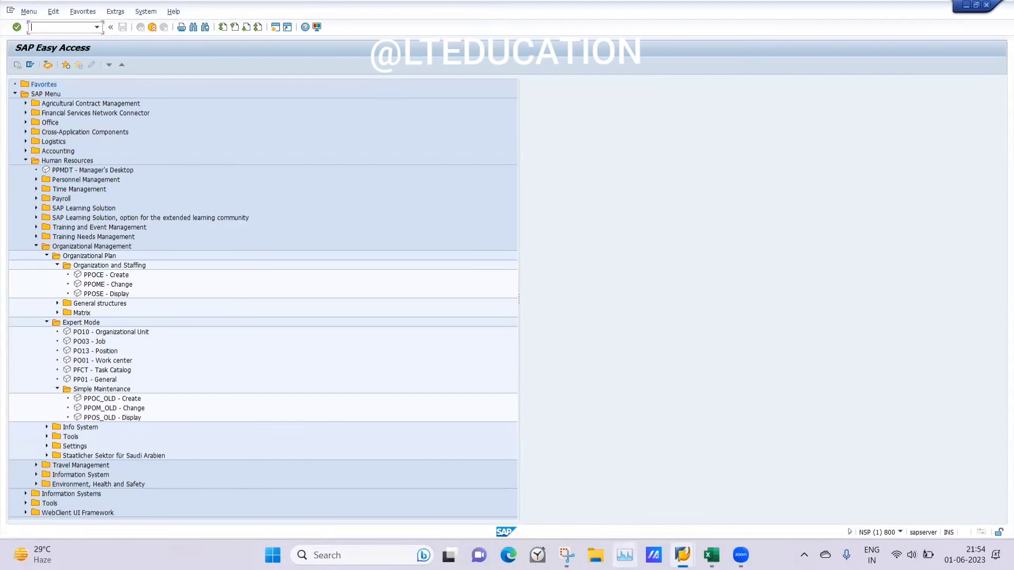
mouse_move(682, 555)
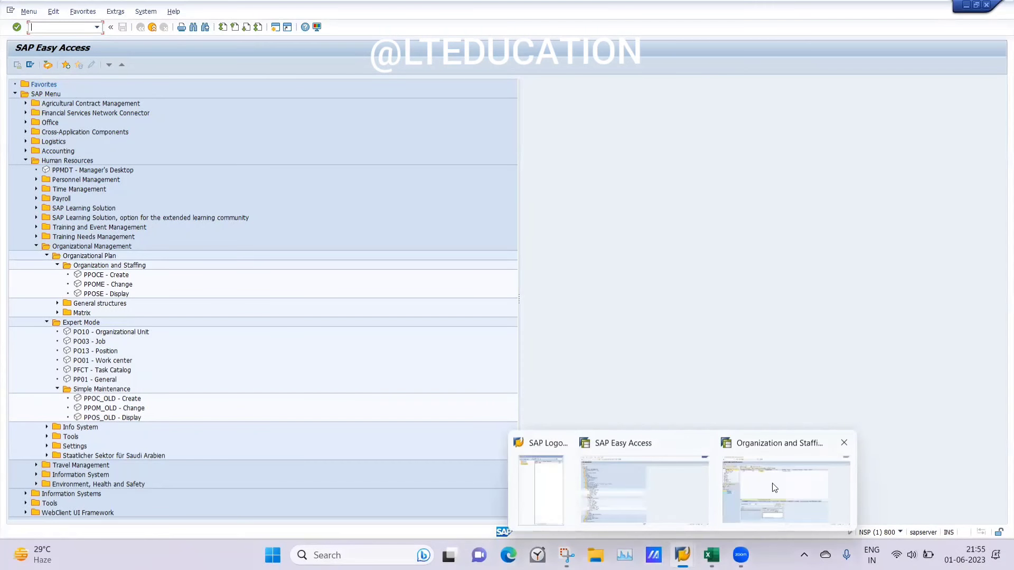
click(772, 483)
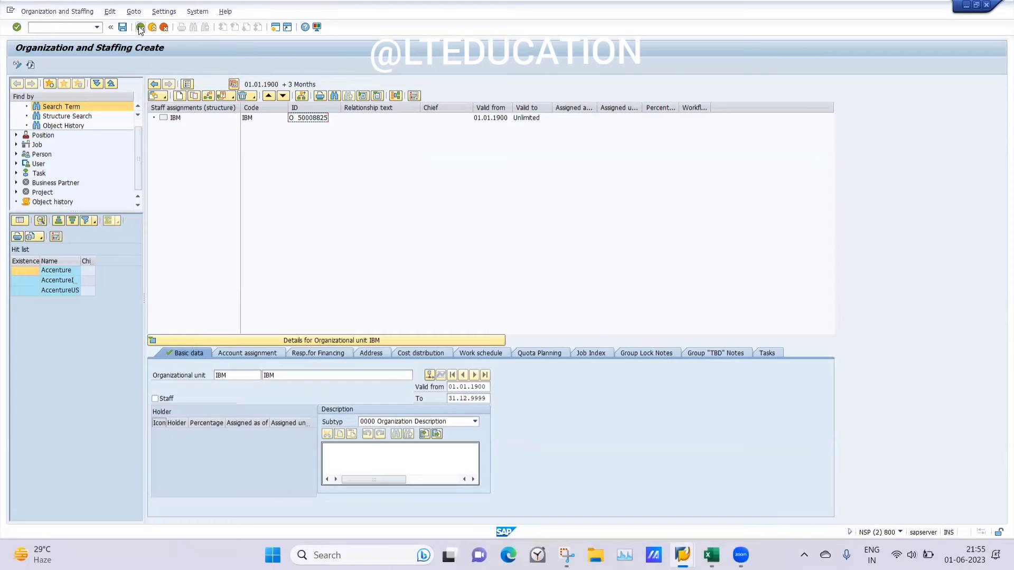
Look up the Simple Maintenance create transaction in SAP Easy Access and run PPOC_OLD from the Organization and Staffing Create session.
click(66, 29)
text(n)
mouse_move(682, 554)
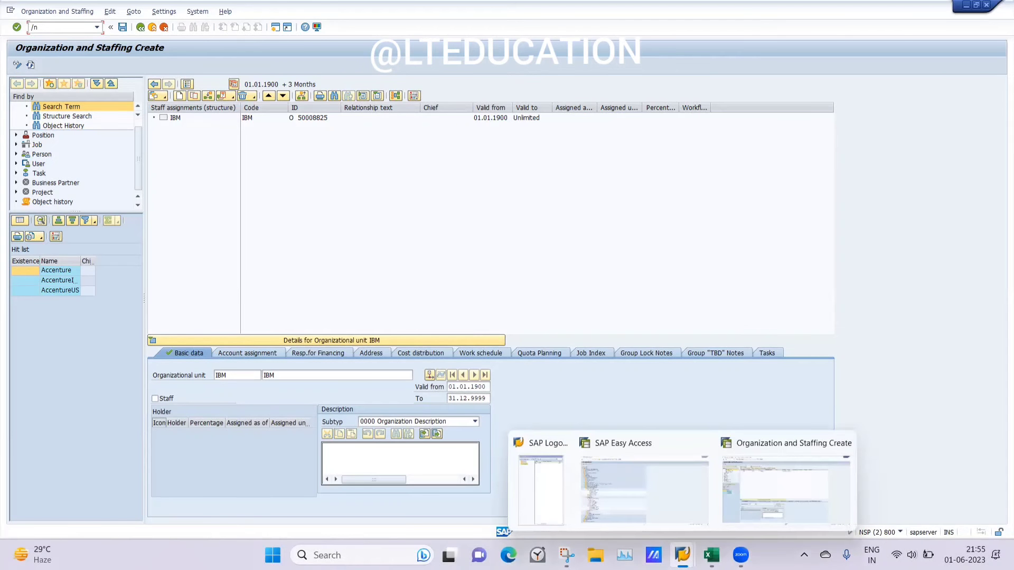
click(606, 473)
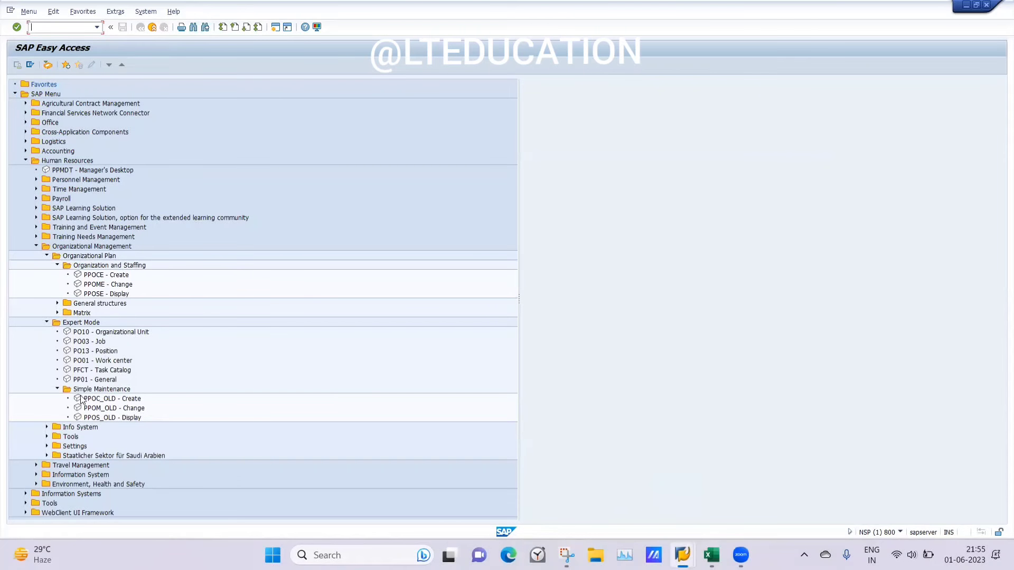
mouse_move(682, 555)
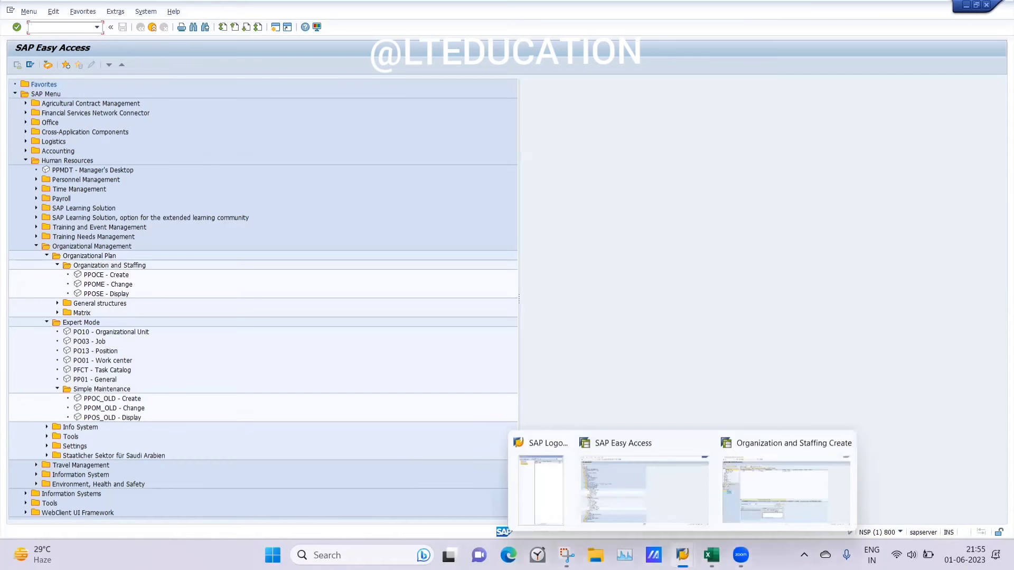
click(748, 509)
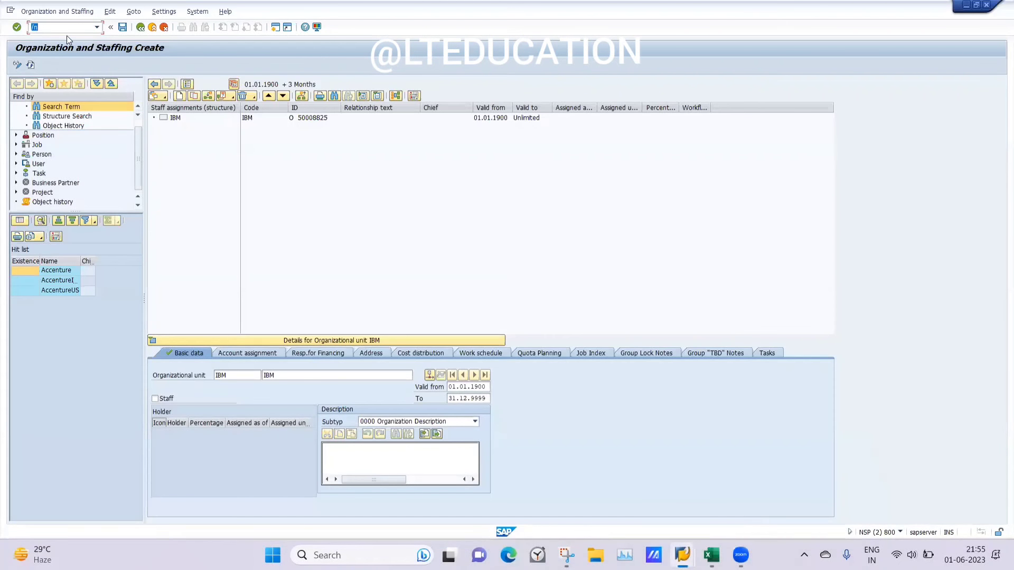
click(55, 25)
text(ppoc_old)
key(Return)
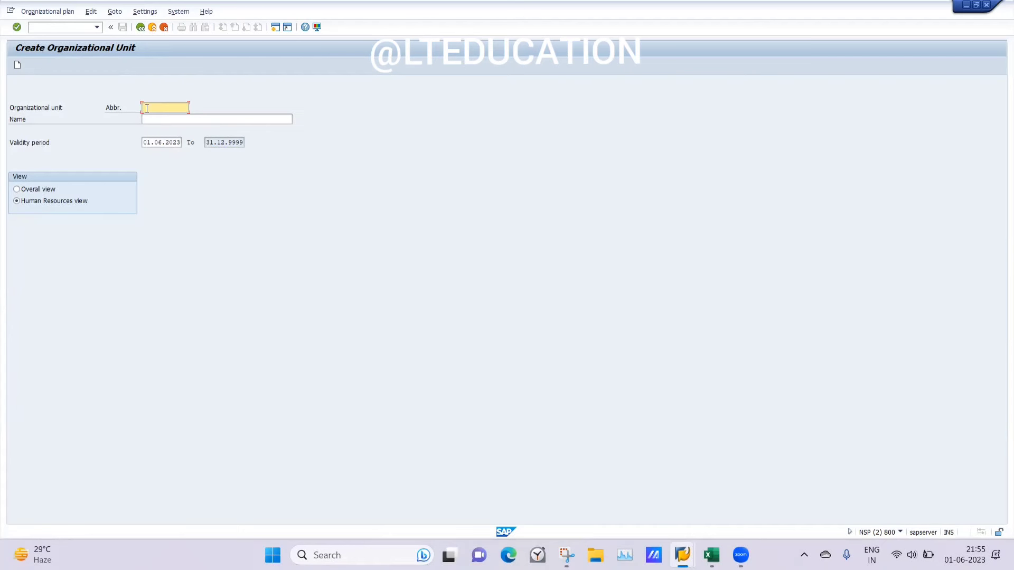
Check the workbook for the unit name and enter IBMHR as the new organizational unit's abbreviation and name in SAP.
click(709, 552)
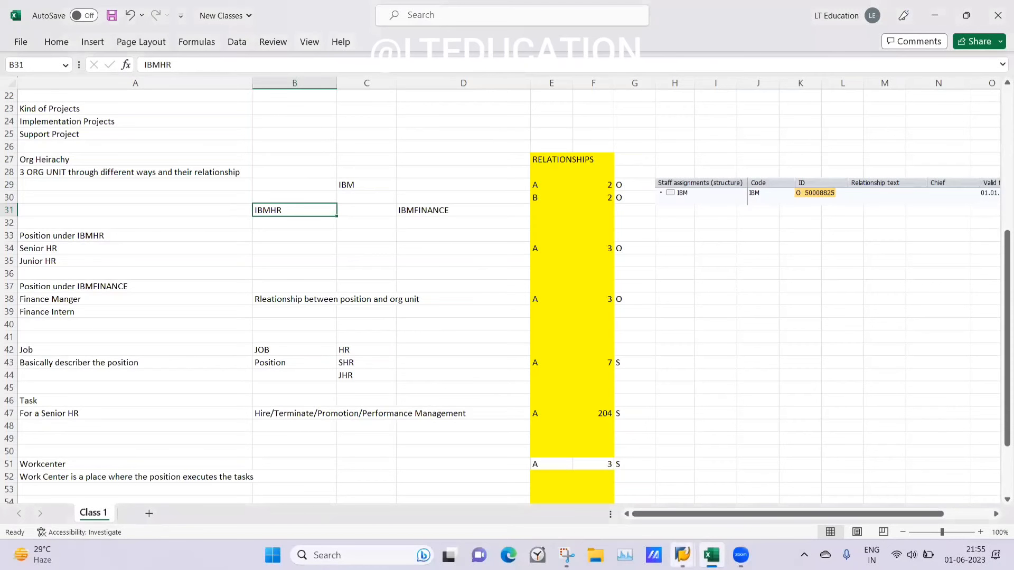
click(757, 500)
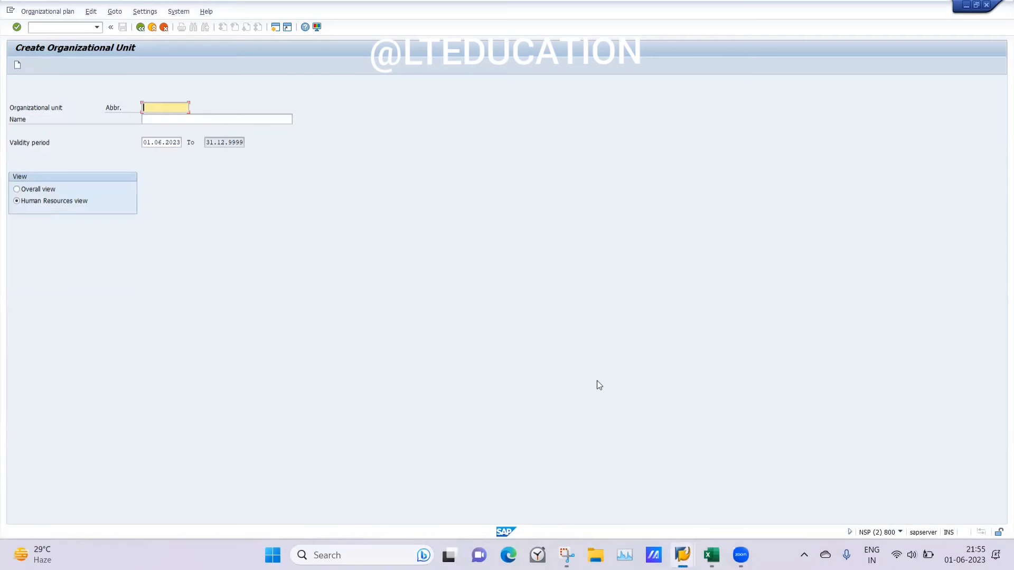
text(IBMHR)
drag(174, 107, 108, 104)
key(ctrl+c)
click(153, 119)
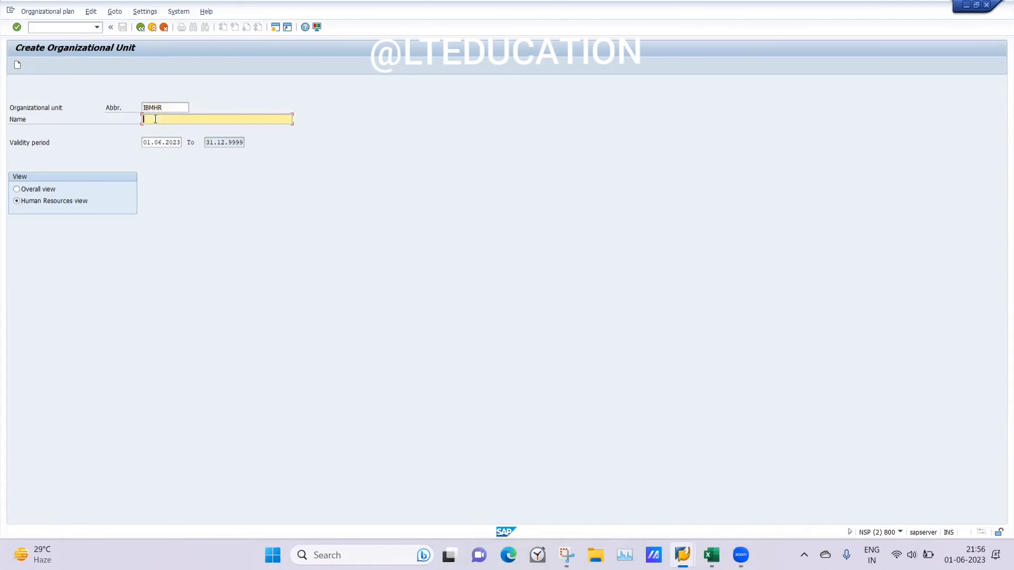
key(ctrl+v)
Set the validity start to 01.01.1900 and create the IBMHR organizational unit.
double_click(179, 142)
text(3)
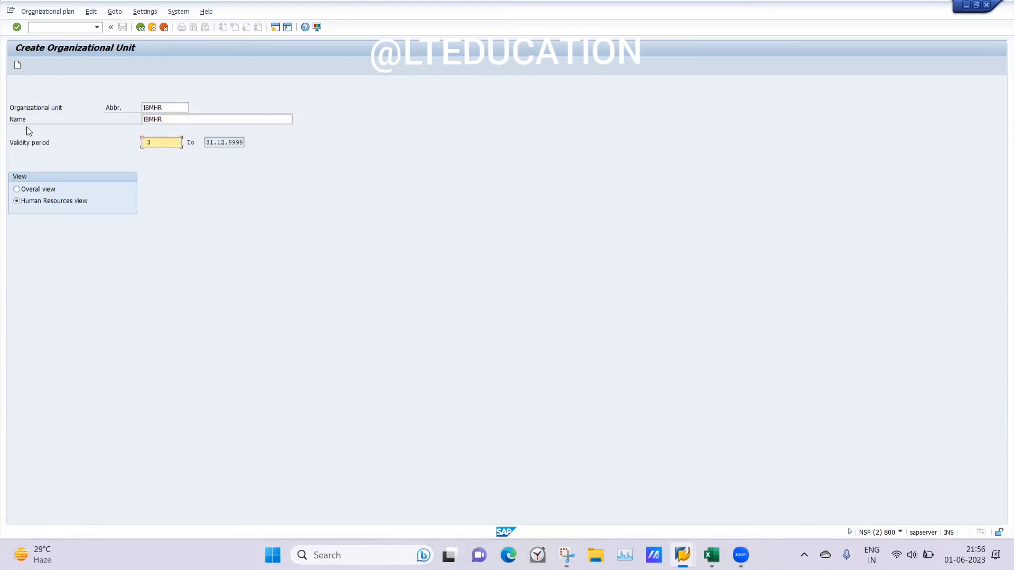
text(01.01.10)
key(BackSpace)
text(900)
key(Return)
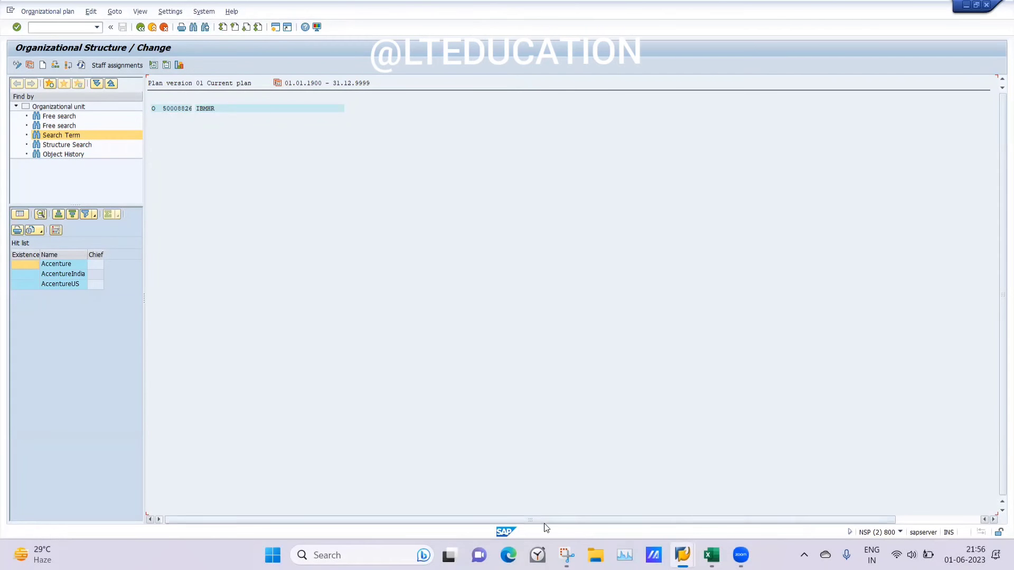
Capture the IBMHR unit line with Snipping Tool and paste the image below the IBM capture in the Excel workbook.
click(566, 555)
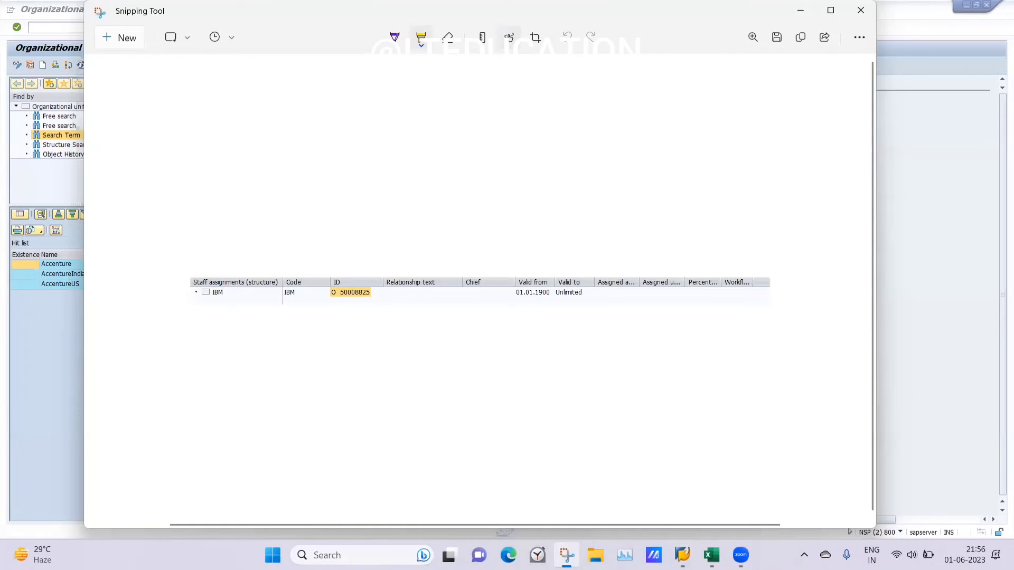
click(130, 38)
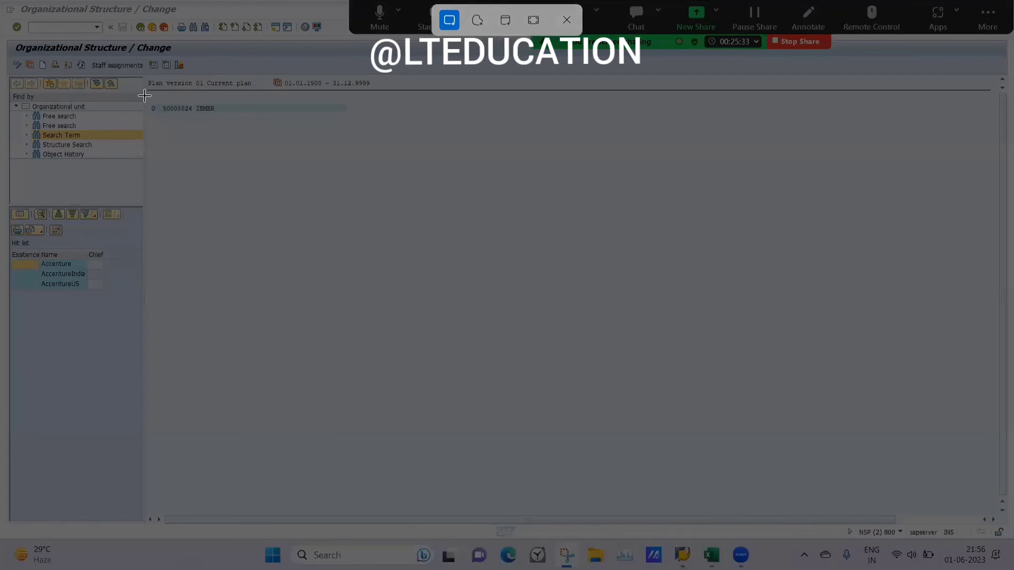
drag(144, 96, 372, 124)
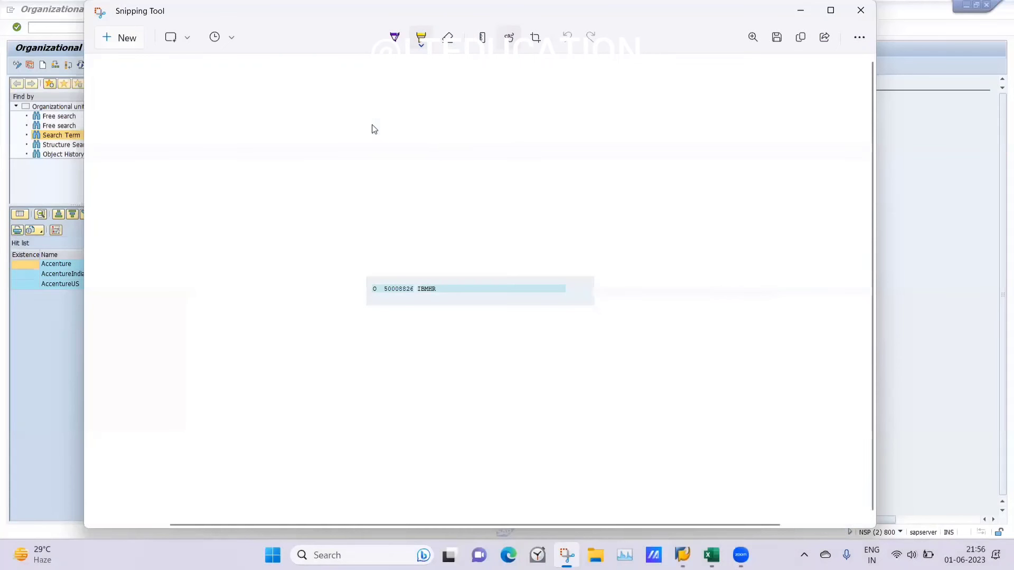
click(712, 555)
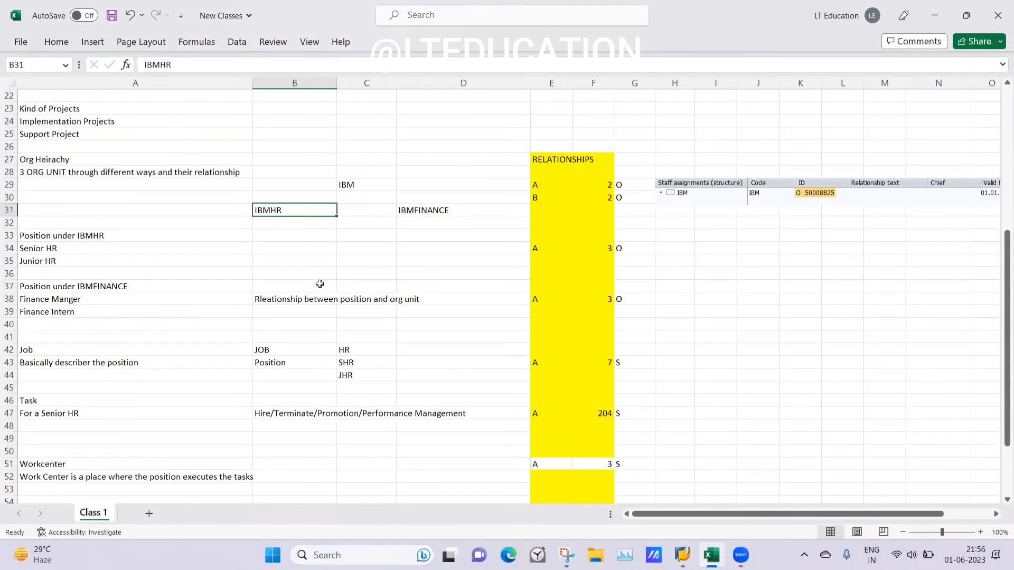
click(669, 215)
key(ctrl+v)
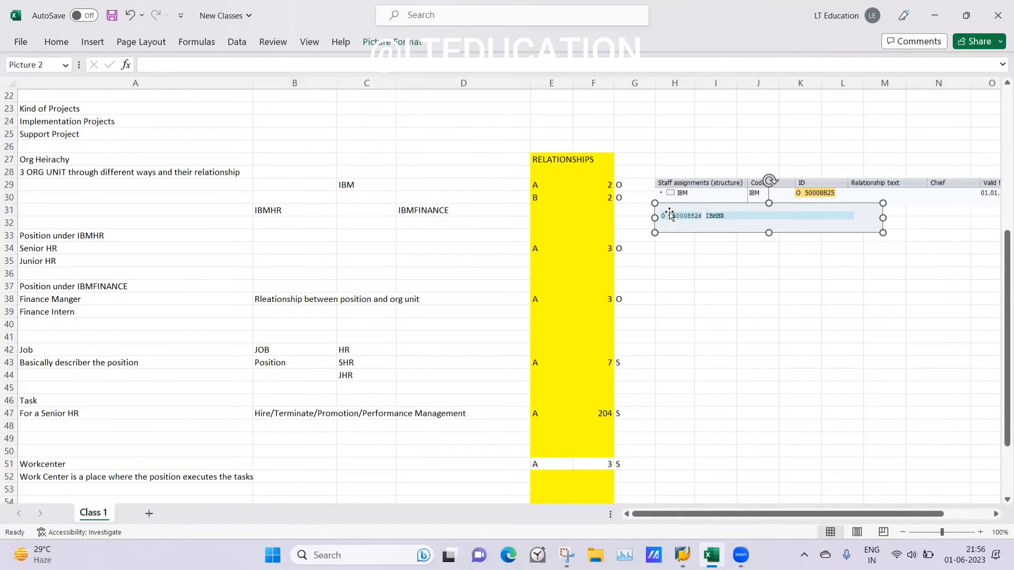
click(746, 246)
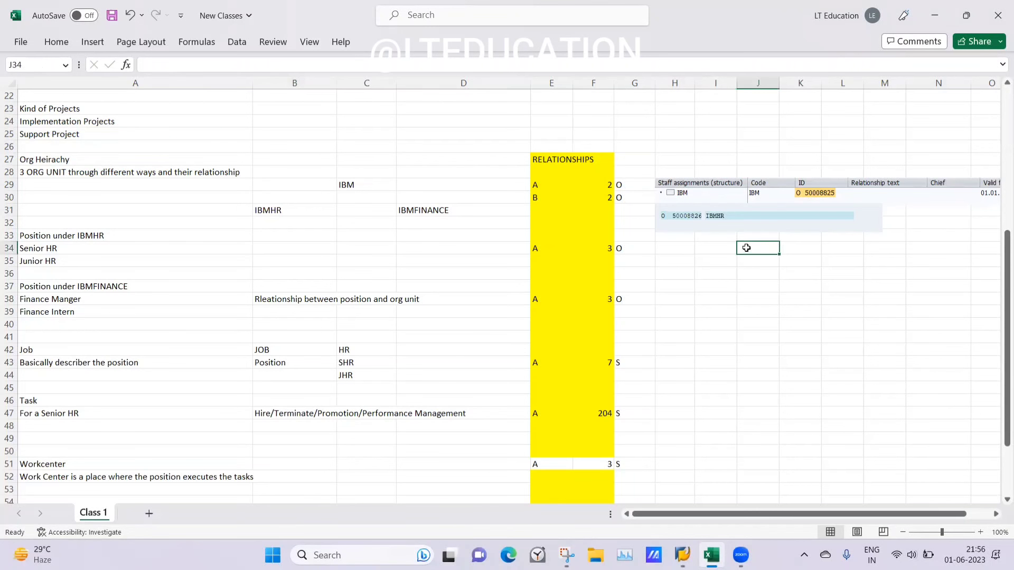
Check the IBMFINANCE entry in the workbook, look up the Expert Mode Organizational Unit transaction in SAP, and run PO10 from the Organizational Structure session.
click(442, 209)
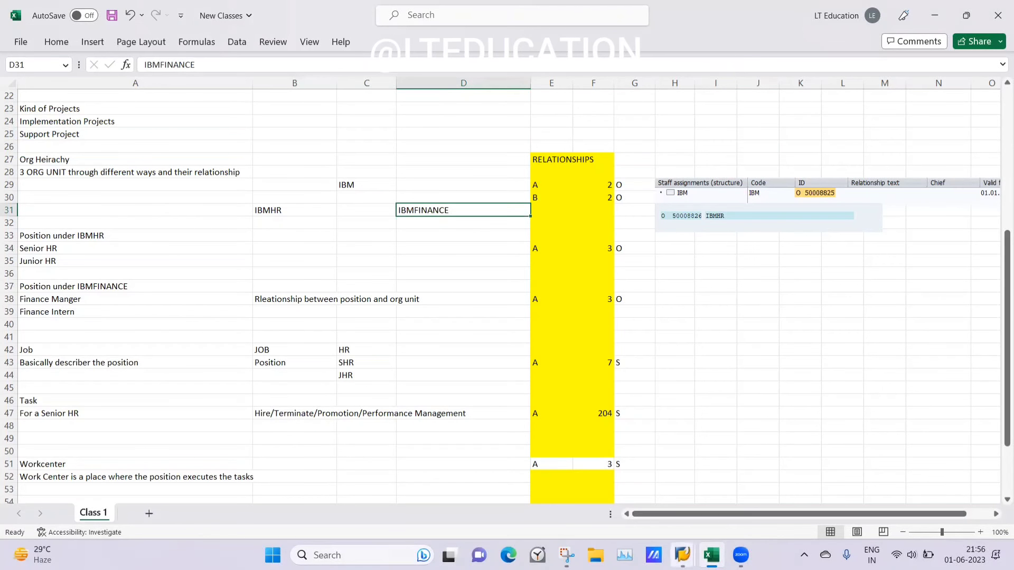
mouse_move(682, 554)
click(663, 494)
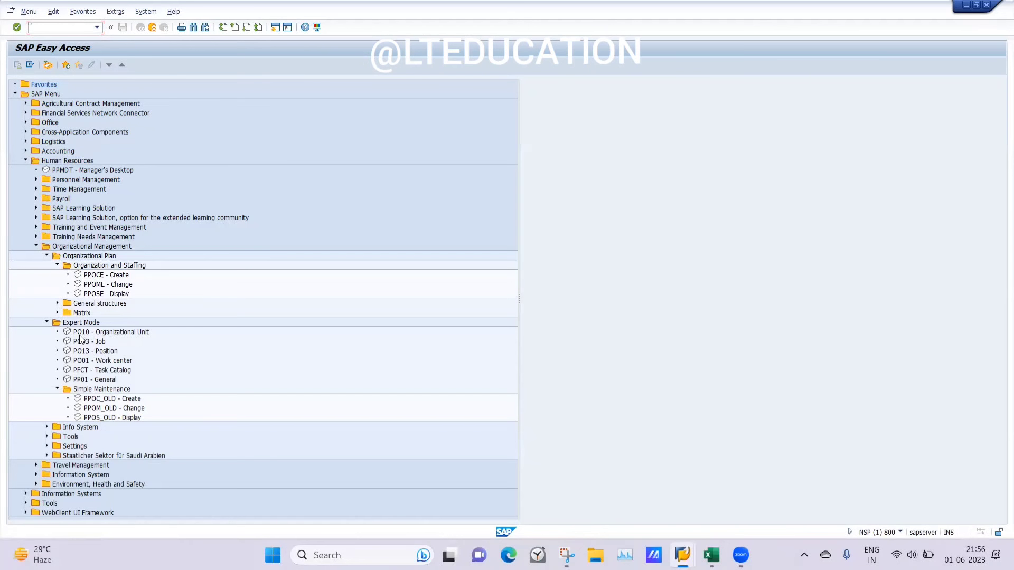
mouse_move(683, 555)
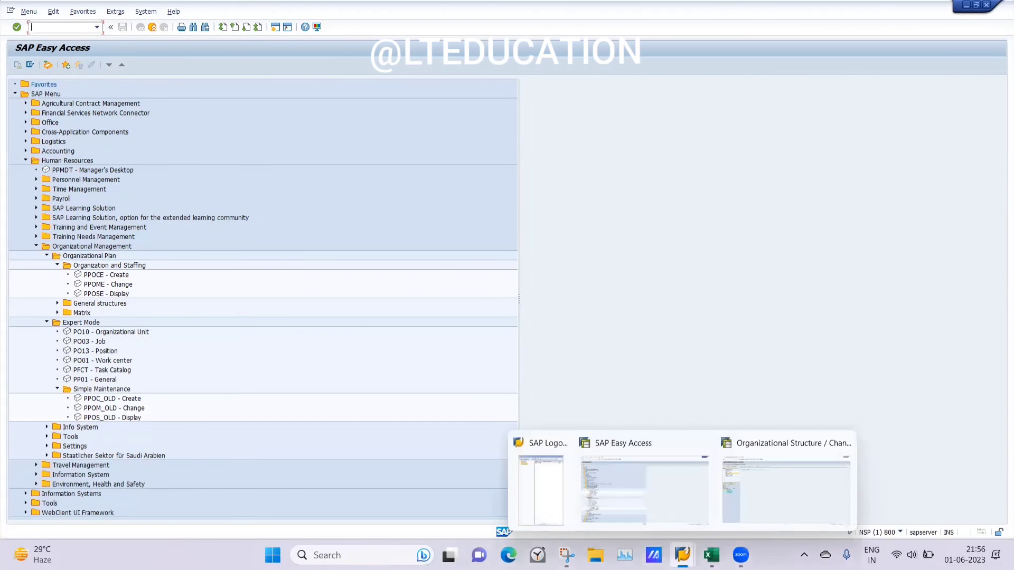
click(800, 486)
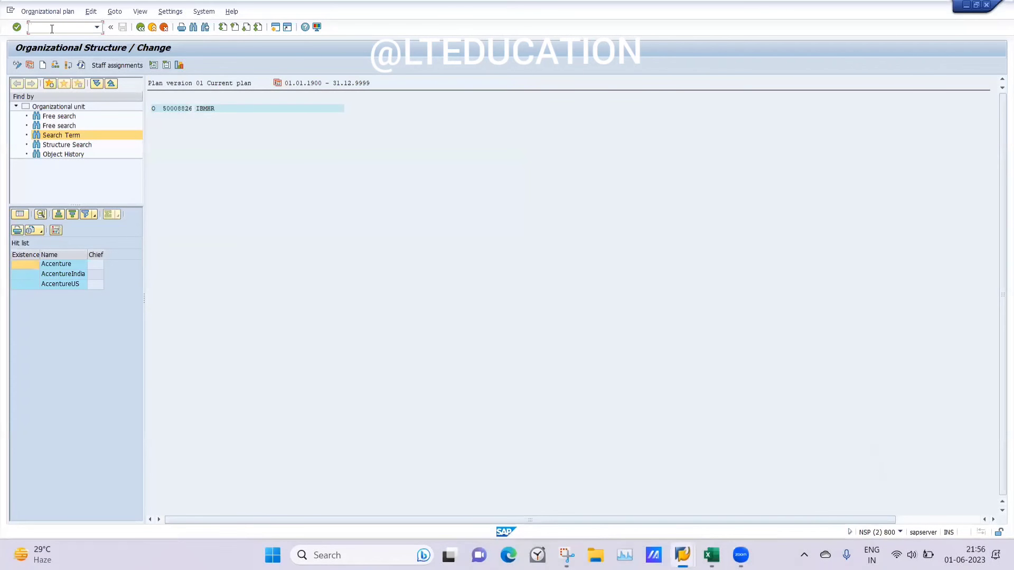
text(/npo10)
key(Return)
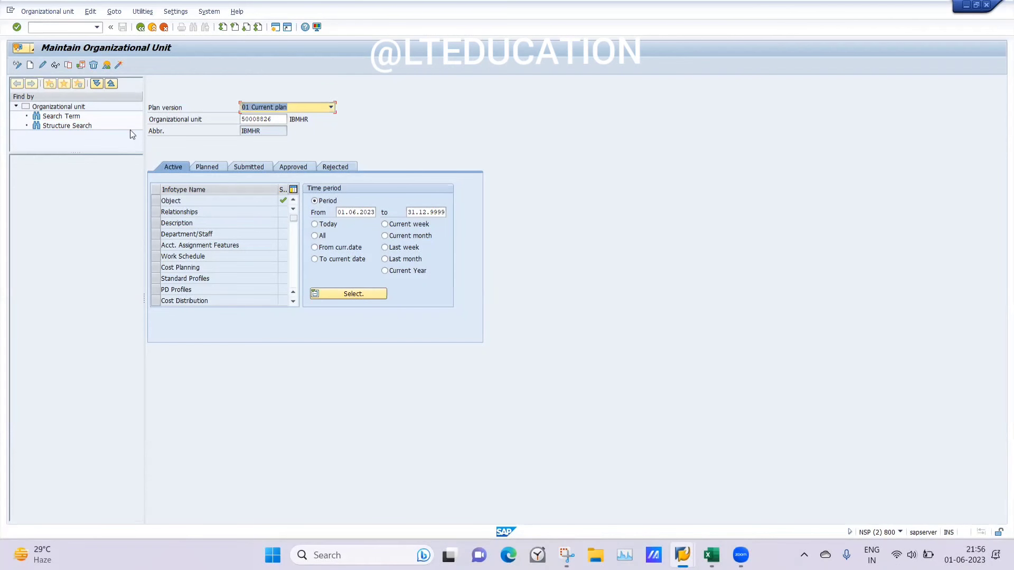
Clear the IBMHR object ID from the organizational unit field.
click(283, 118)
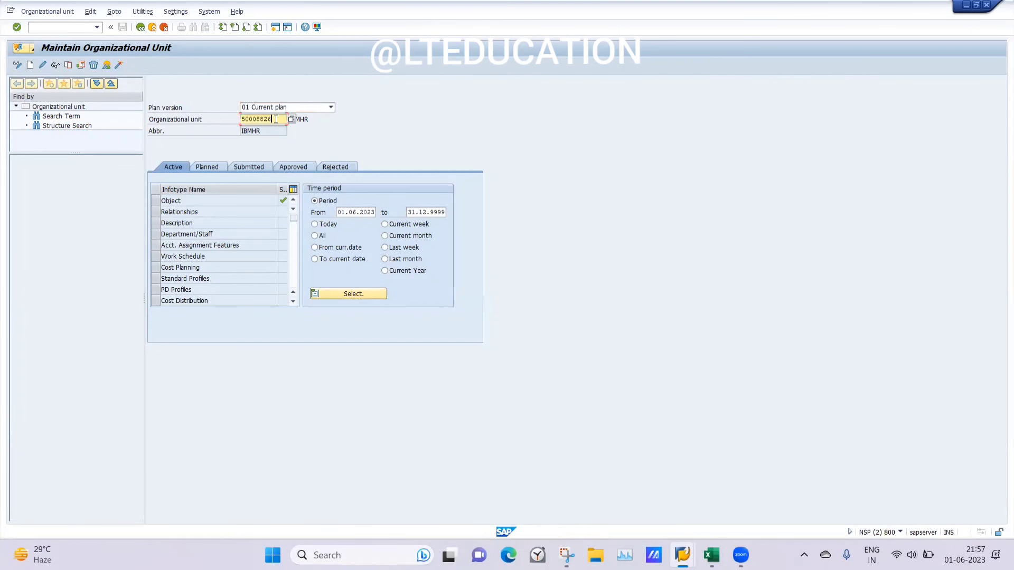
key(BackSpace)
key(BackSpace)
key(BackSpace)
key(BackSpace)
key(BackSpace)
key(BackSpace)
key(BackSpace)
key(BackSpace)
key(Return)
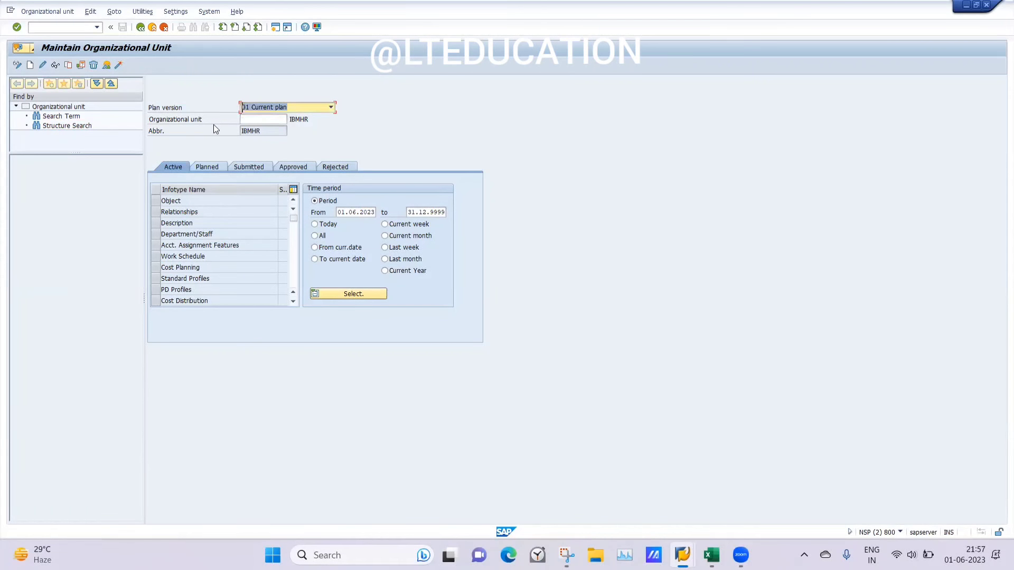
Select the Object infotype with a period start of 01.01.1900 and open the creation of a new object record.
click(154, 203)
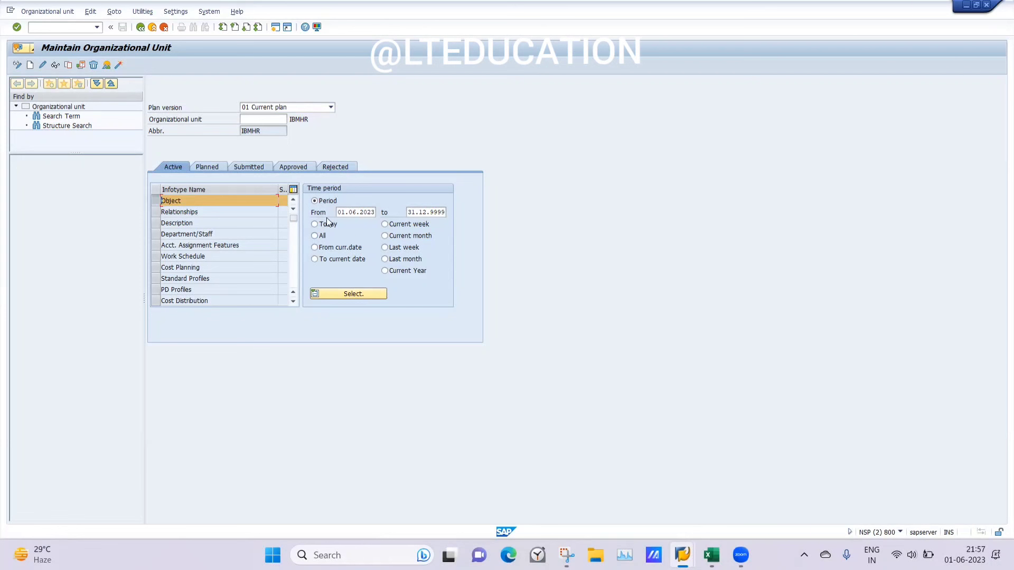
drag(351, 208, 415, 208)
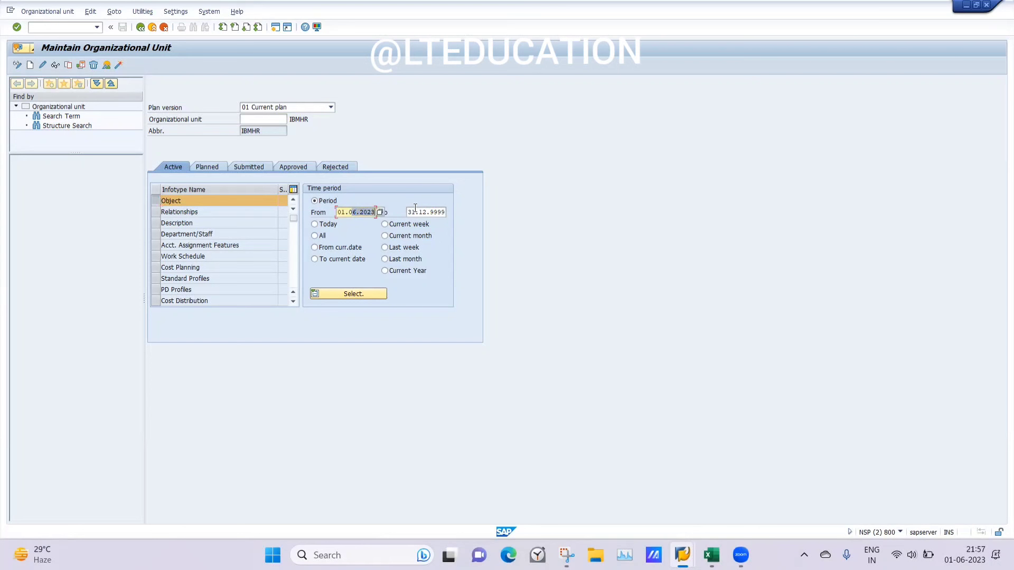
key(BackSpace)
key(BackSpace)
key(Down)
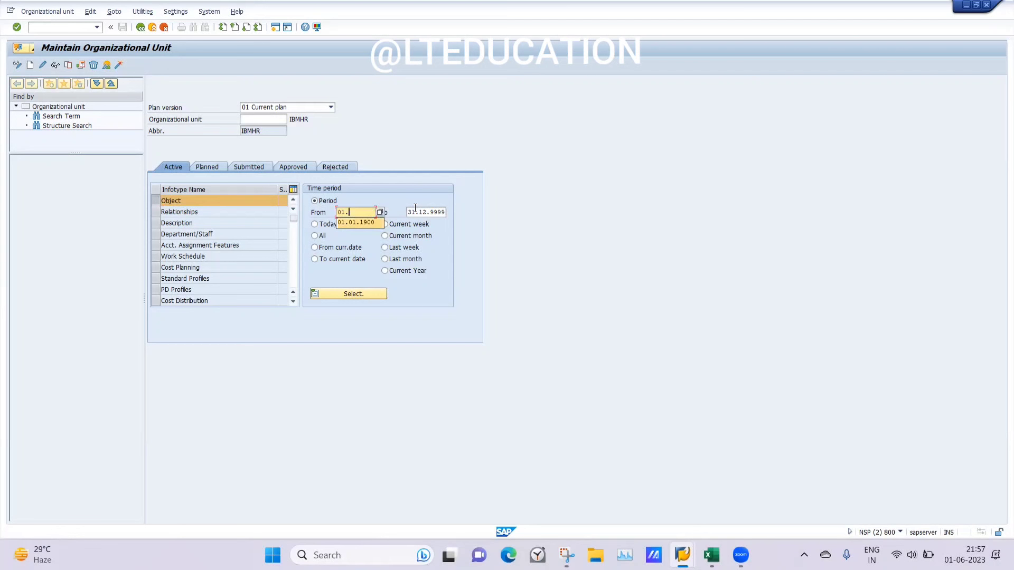
key(Return)
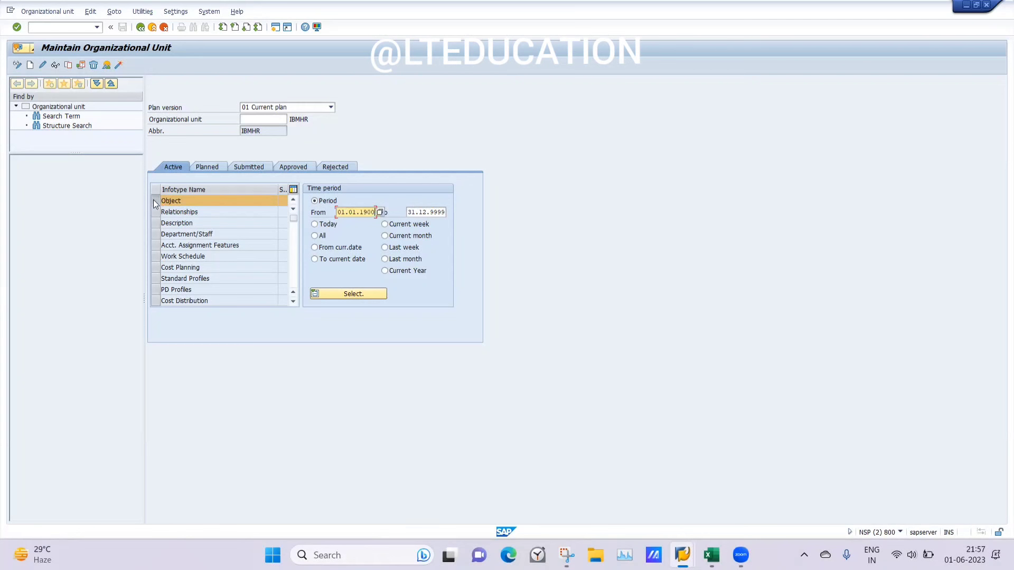
click(30, 68)
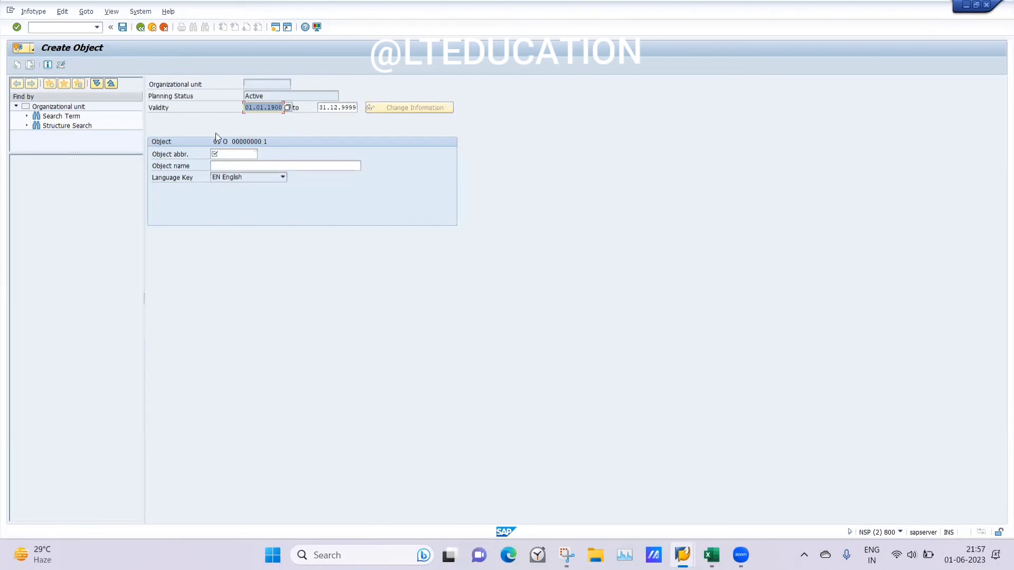
Enter IBMFINANCE as the object abbreviation and object name and save the new organizational unit.
click(242, 153)
text(I)
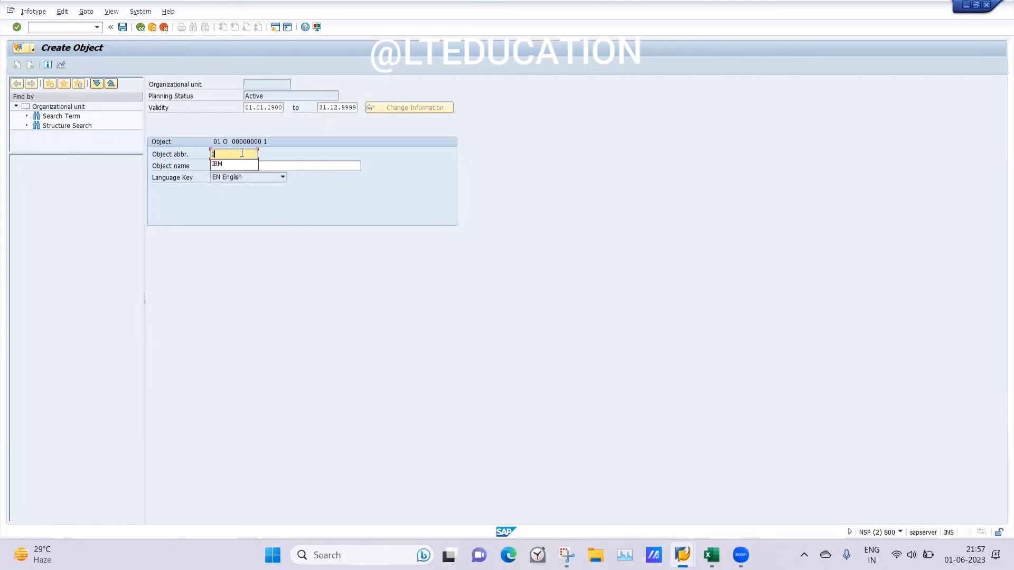
text(BMFINANCE)
key(ctrl+a)
key(ctrl+c)
key(End)
click(240, 165)
key(ctrl+v)
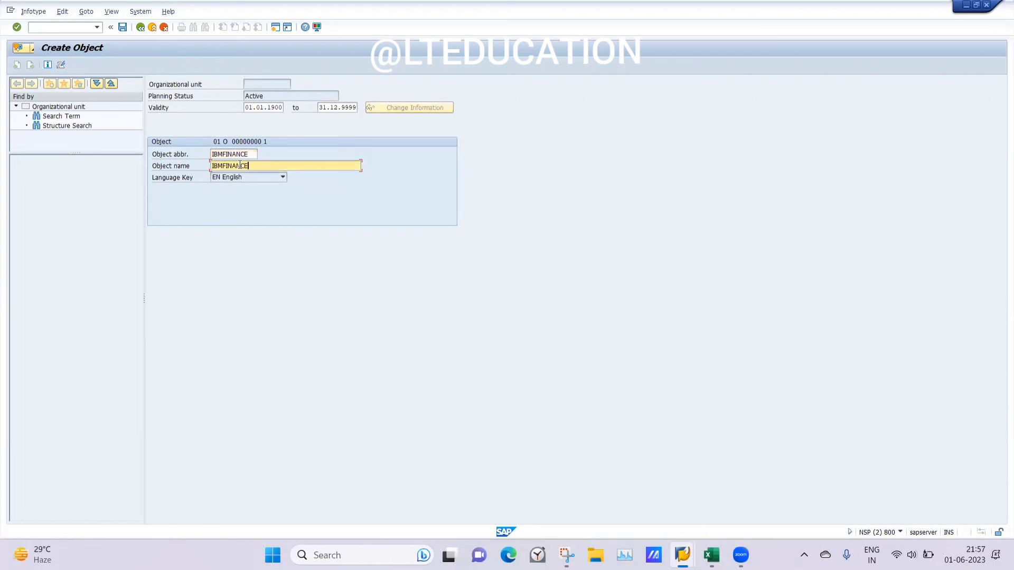
key(Return)
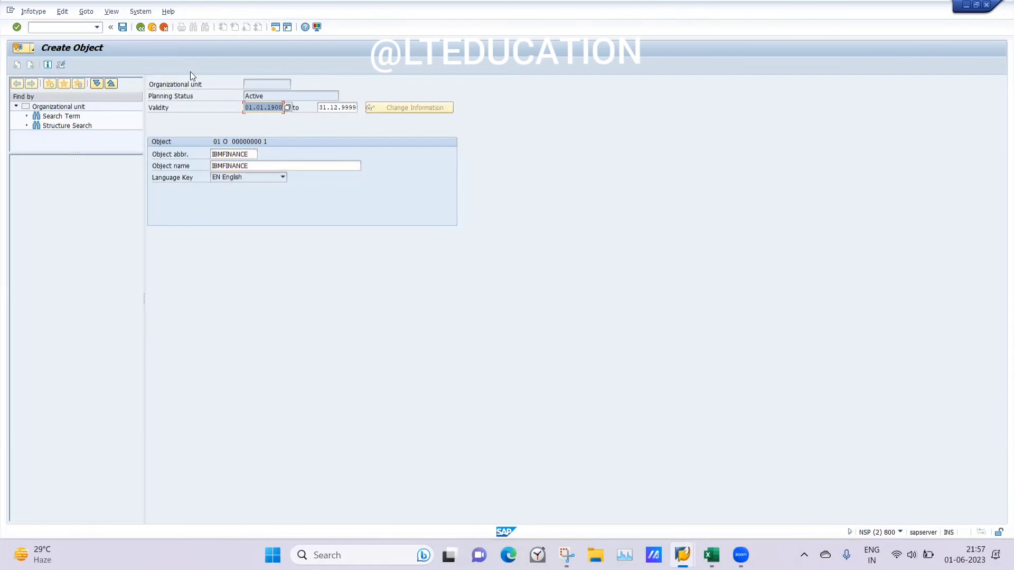
click(122, 26)
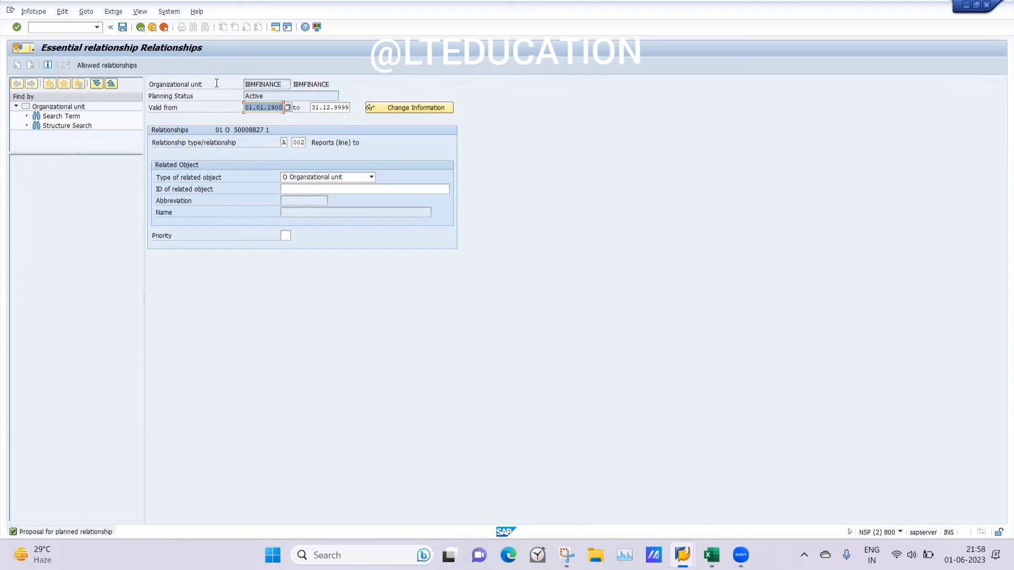
Review the IBM, IBMHR and IBMFINANCE entries in the workbook's org hierarchy and leave SAP's essential relationship screen without assigning a related object.
click(712, 555)
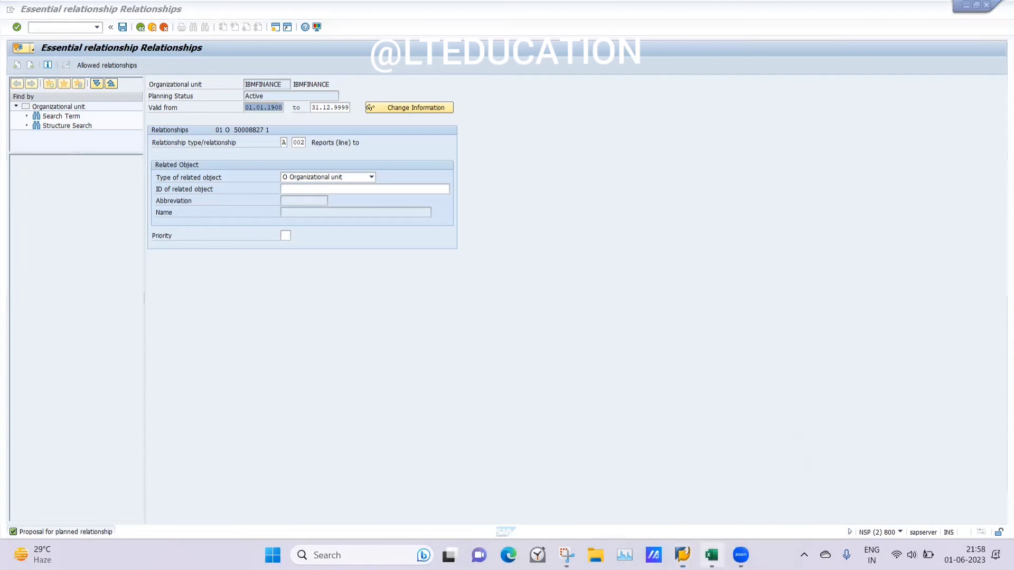
click(241, 185)
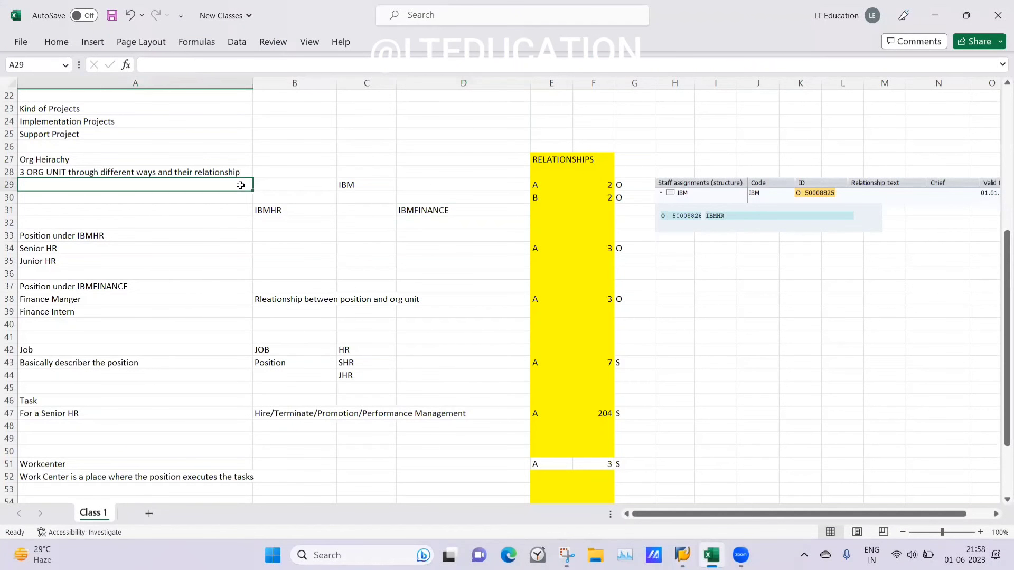
click(272, 210)
click(343, 183)
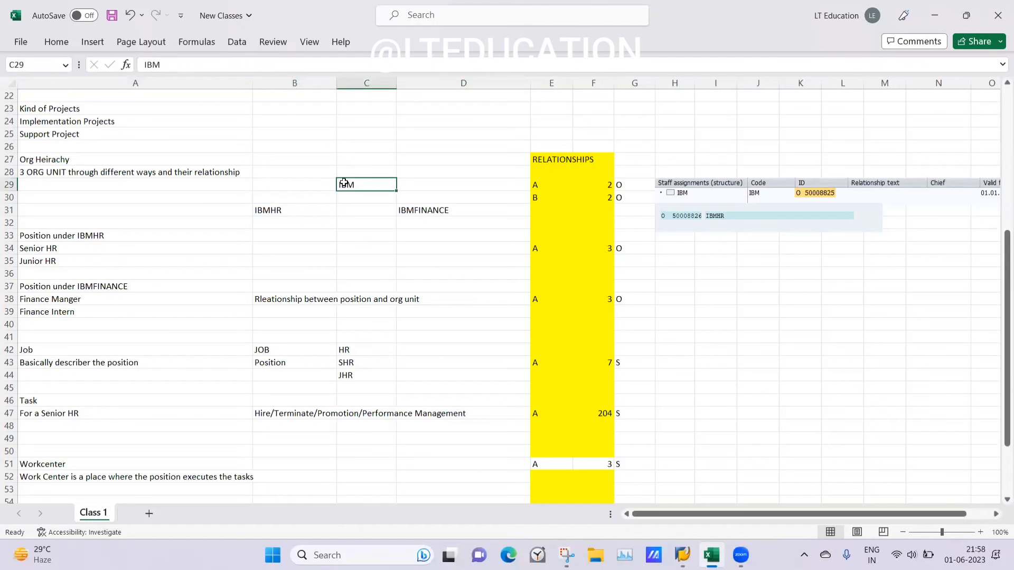
click(412, 209)
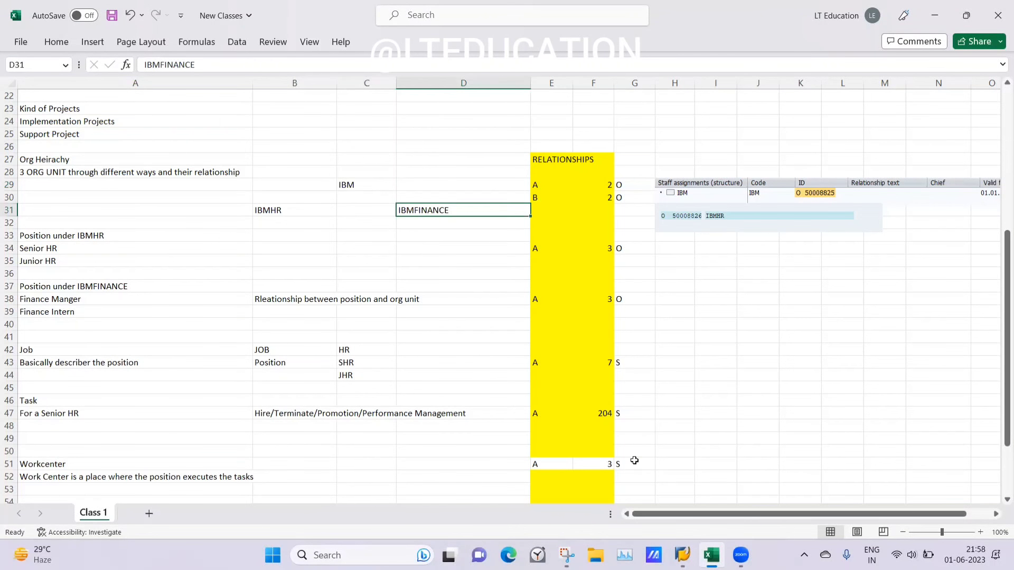
click(682, 554)
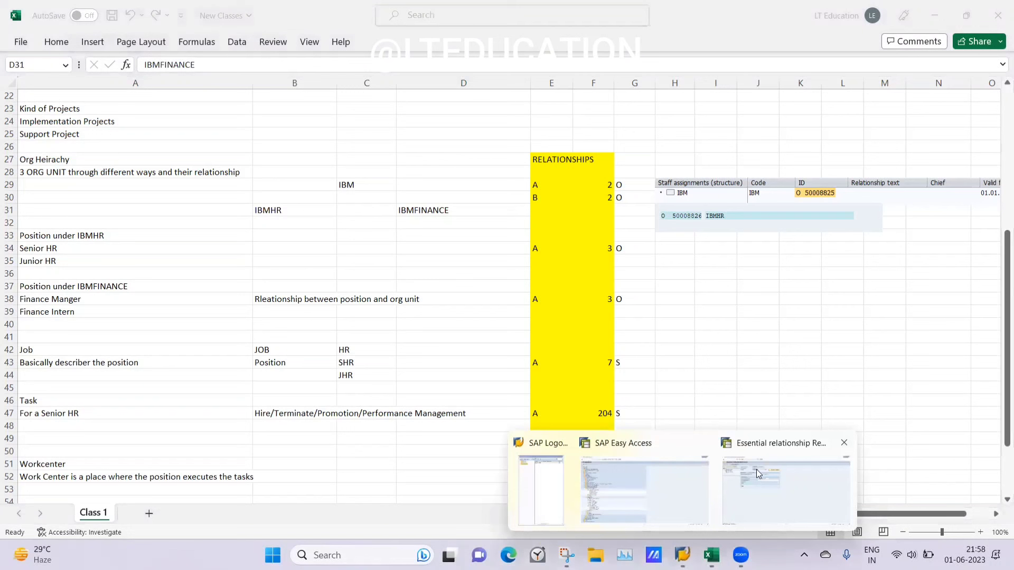
click(760, 474)
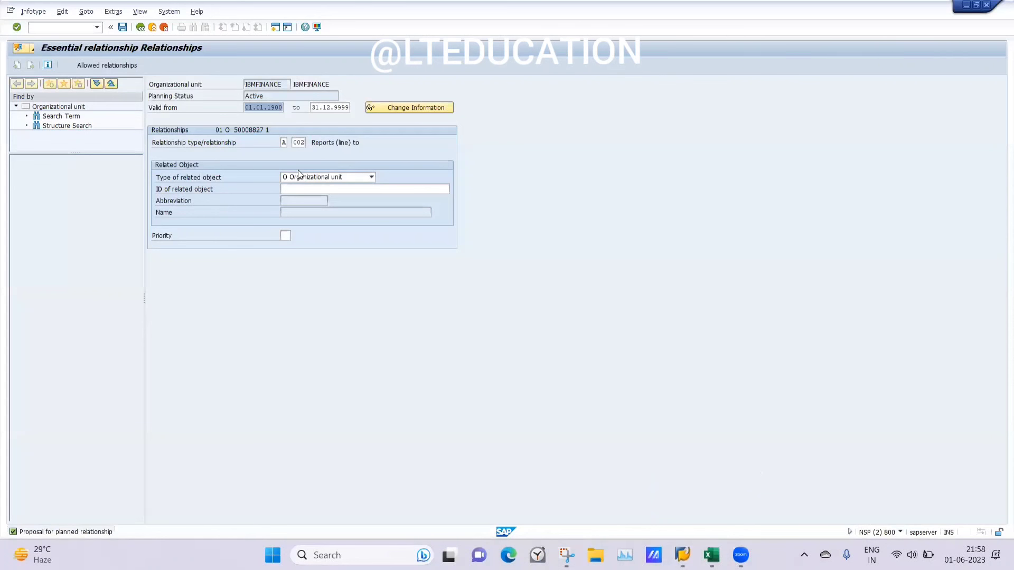
click(139, 26)
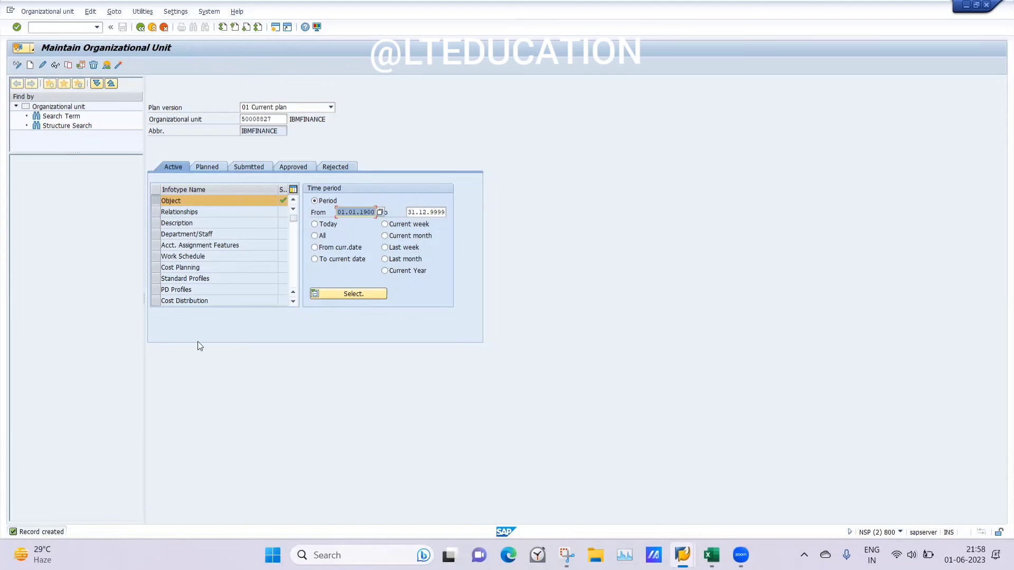
Switch to Snipping Tool and capture a rectangular snip of SAP's organizational unit row with the IBMFINANCE object ID and name.
click(567, 555)
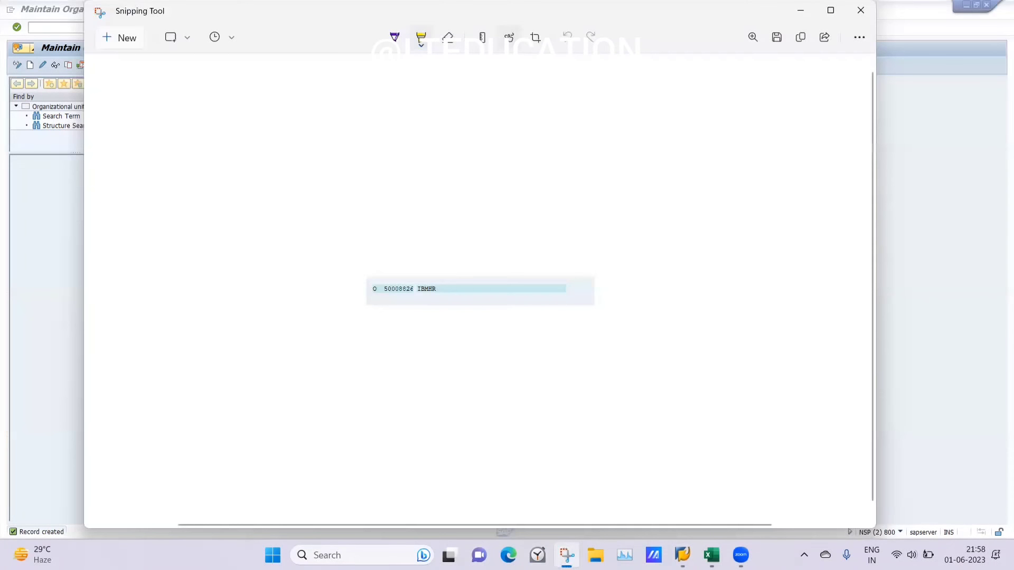
click(139, 49)
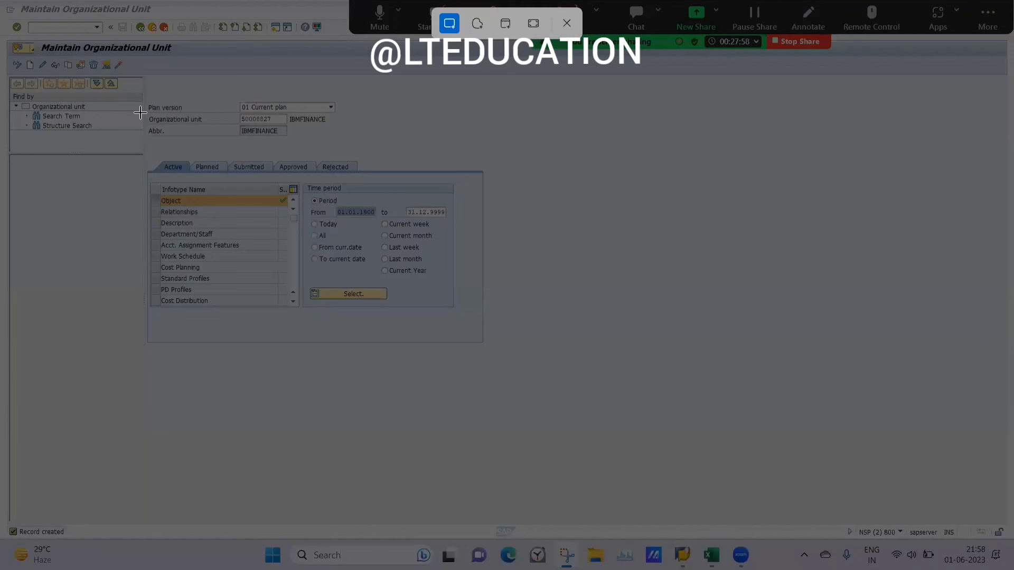
drag(140, 112, 361, 125)
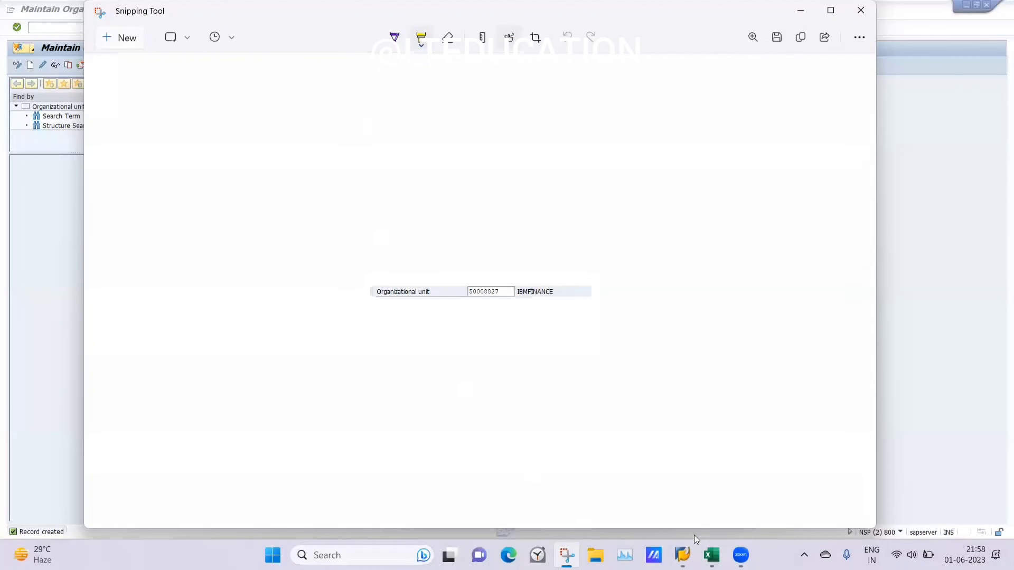
Switch to the Excel workbook, paste the IBMFINANCE snip at H34 and place it directly beneath the IBMHR screenshot.
click(711, 555)
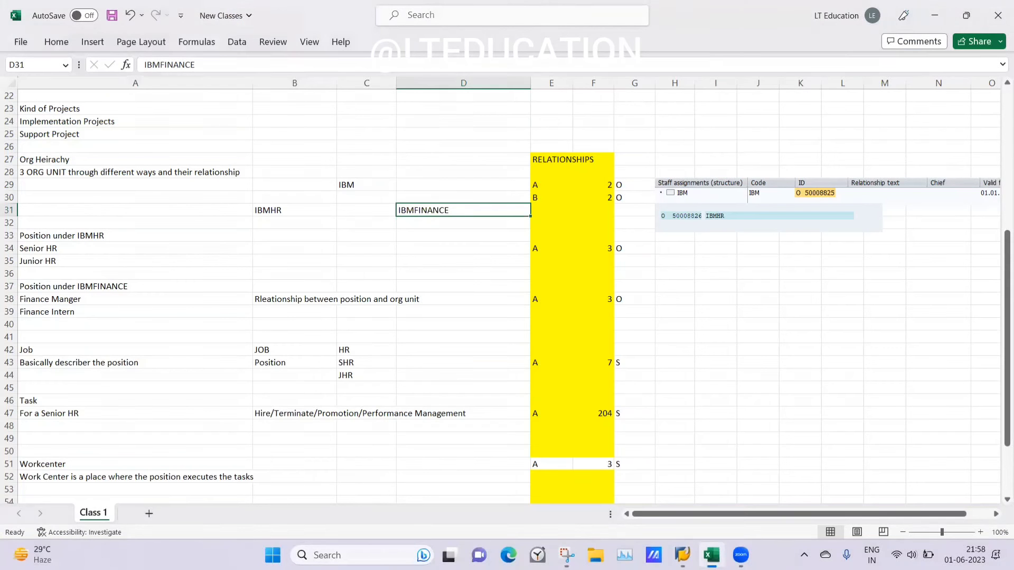
click(677, 231)
click(667, 244)
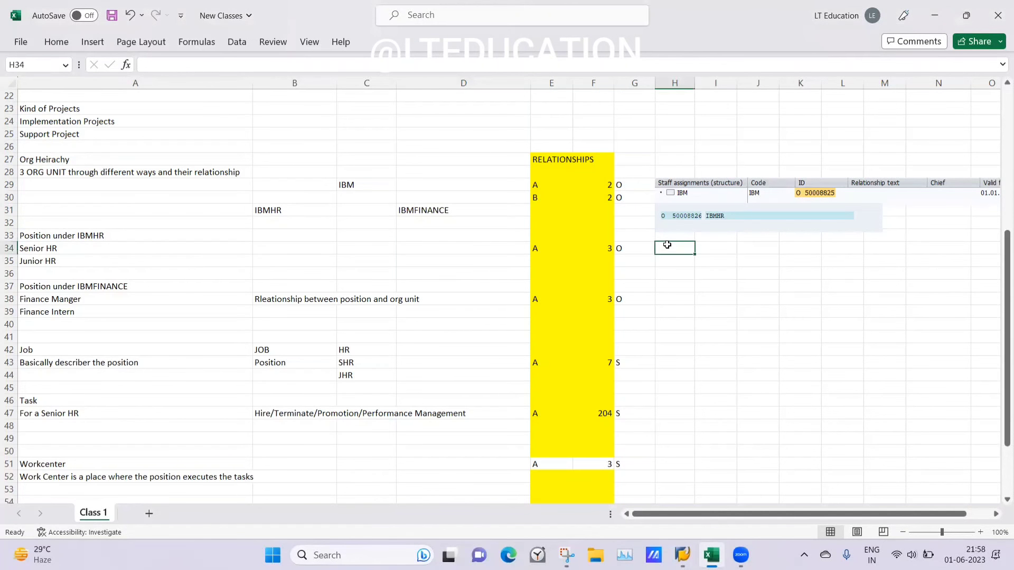
key(ctrl+v)
drag(693, 248, 693, 234)
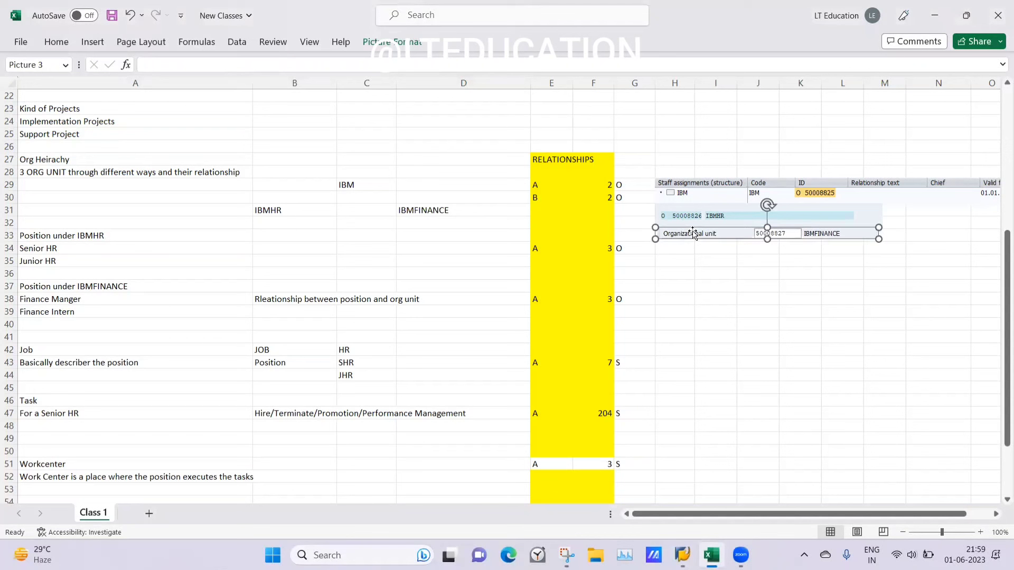
click(358, 269)
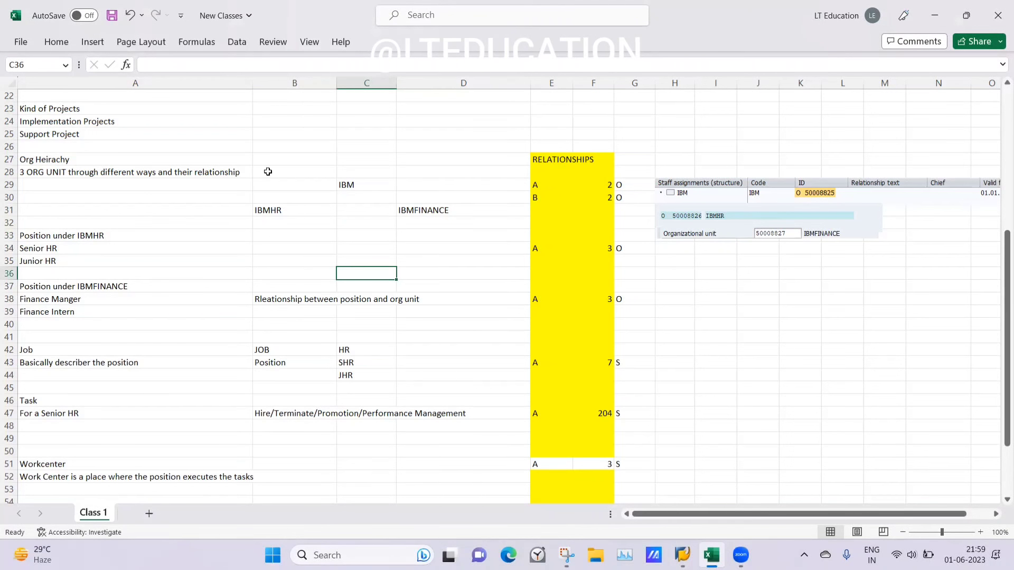
click(418, 199)
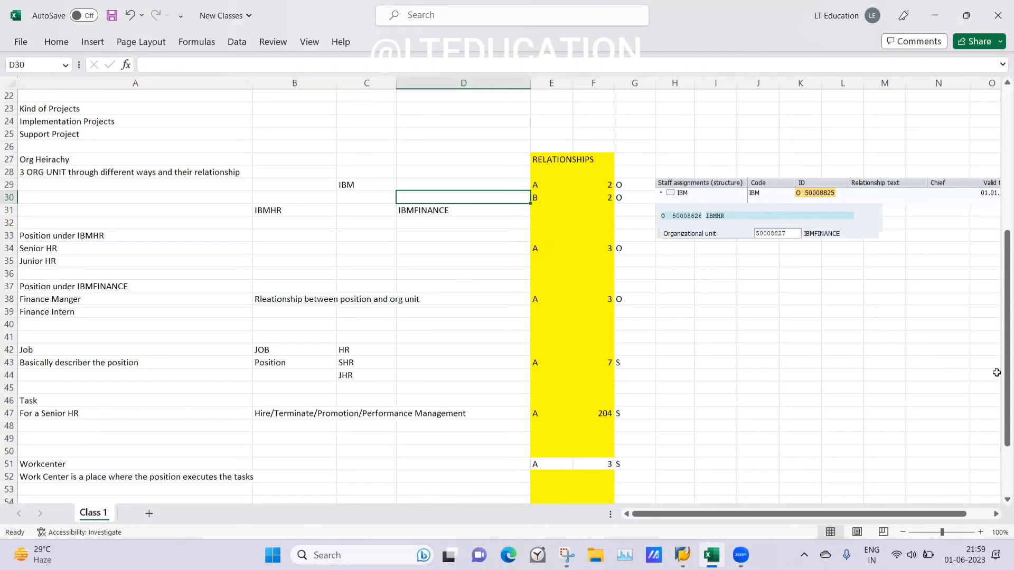
scroll(998, 379, down, 3)
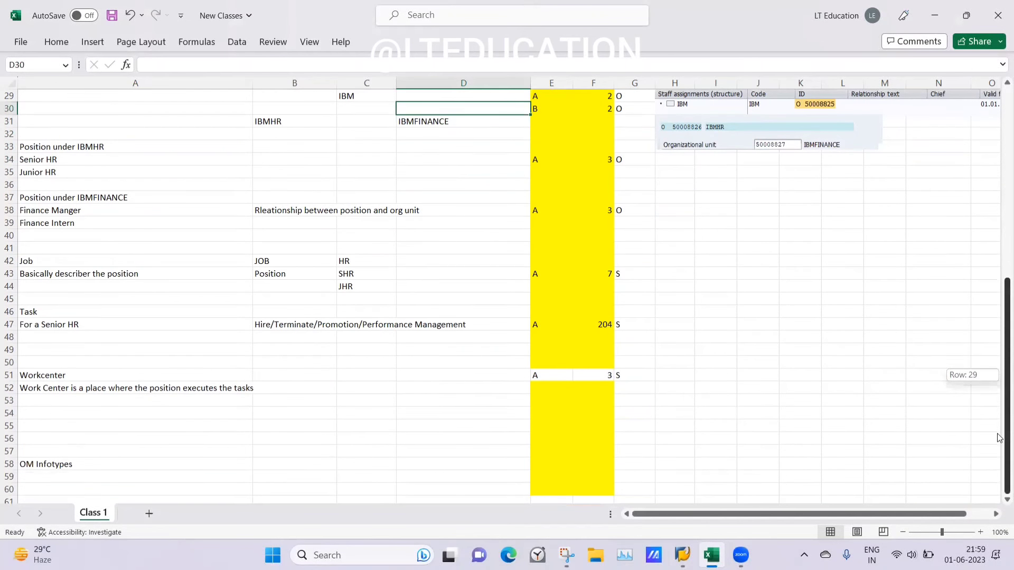
scroll(977, 275, up, 8)
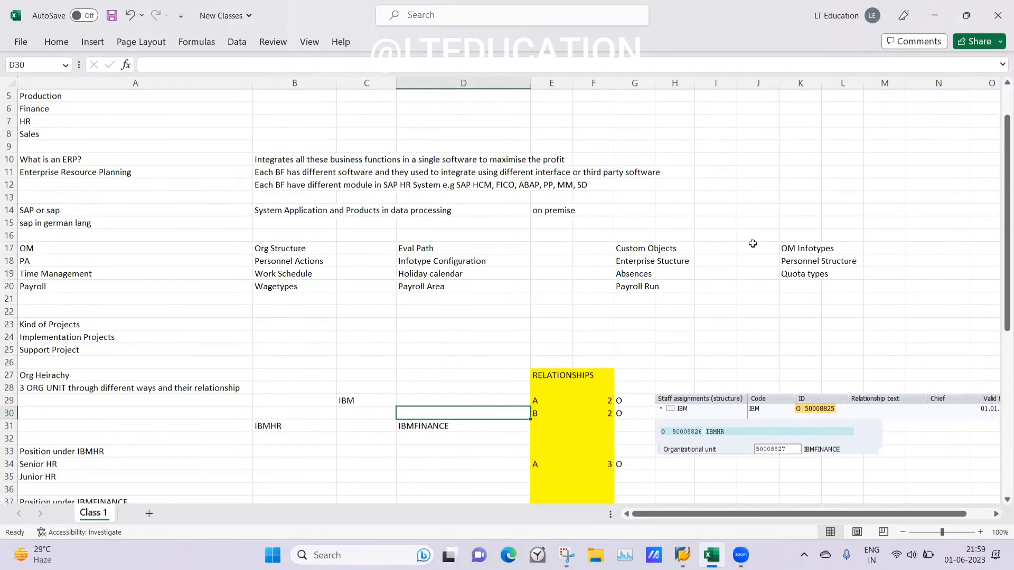
click(799, 155)
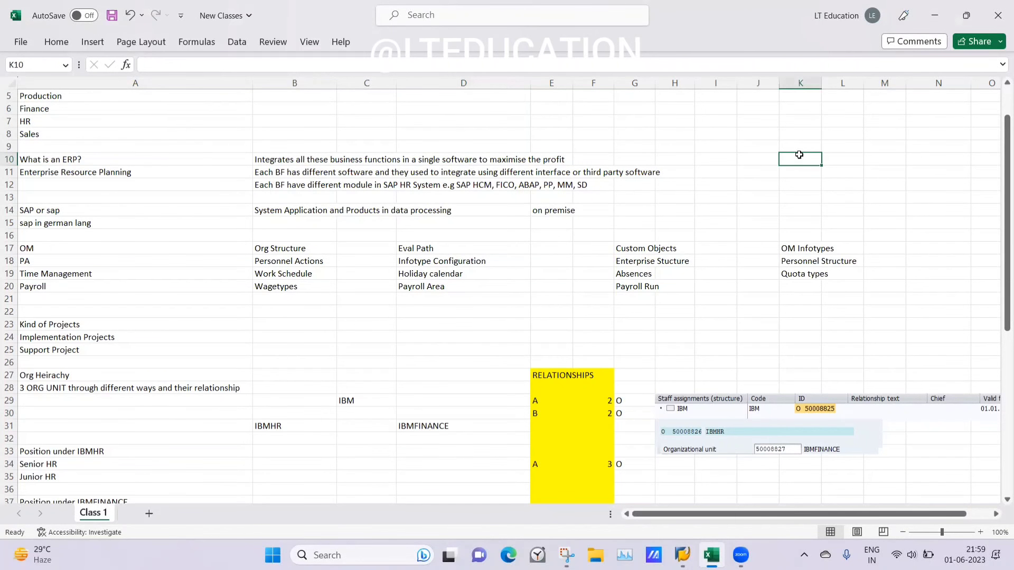